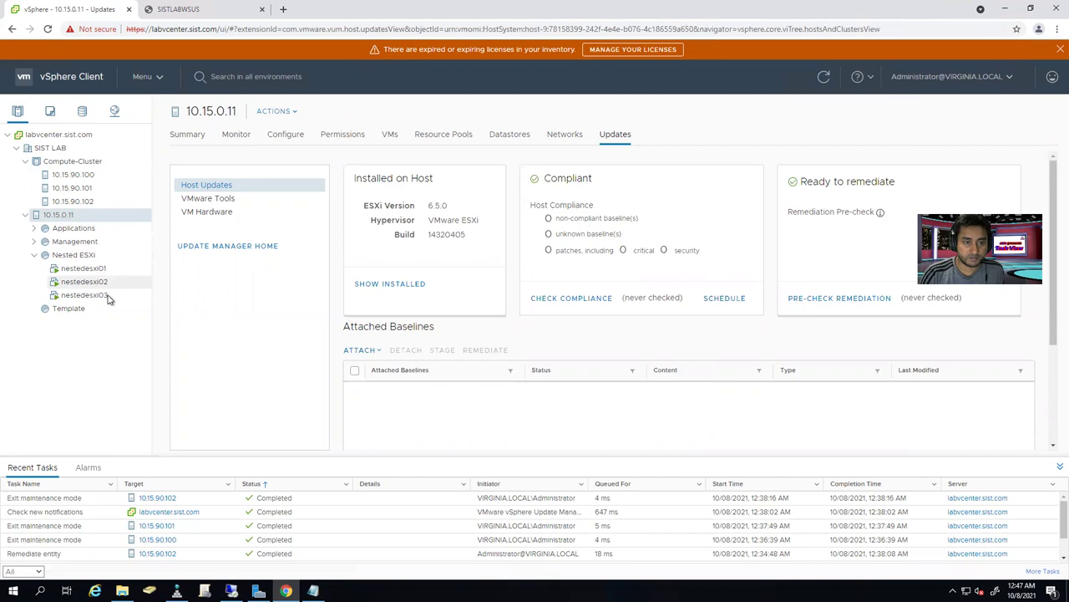
- Open the nestedesxi01 virtual machine's hardware settings and examine the CPU's hardware virtualization option
{"action": "left_click", "coordinate": [102, 269]}
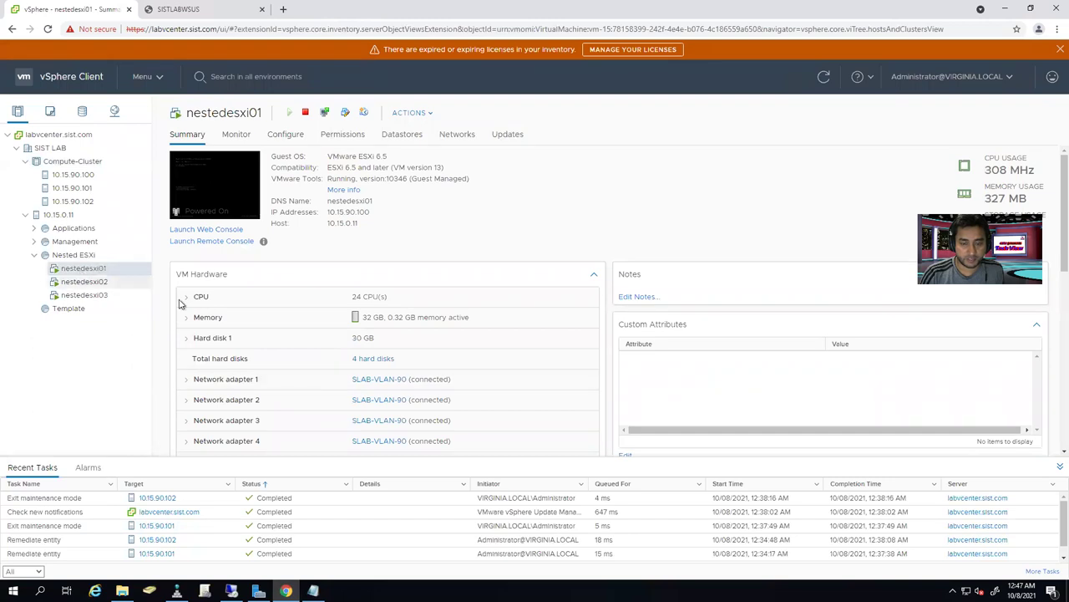
{"action": "right_click", "coordinate": [105, 272]}
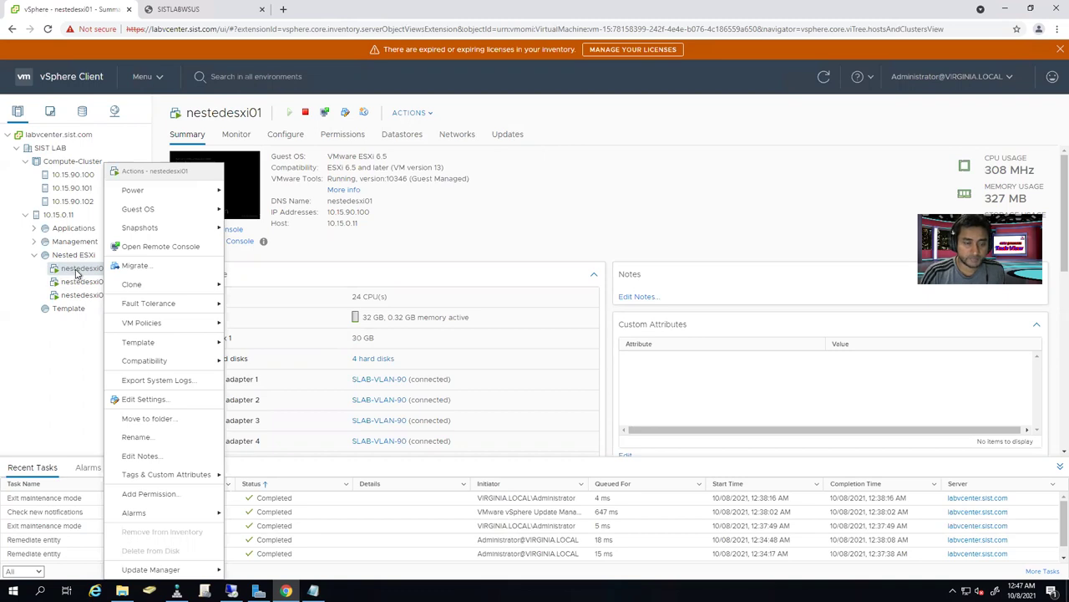
{"action": "left_click", "coordinate": [140, 399]}
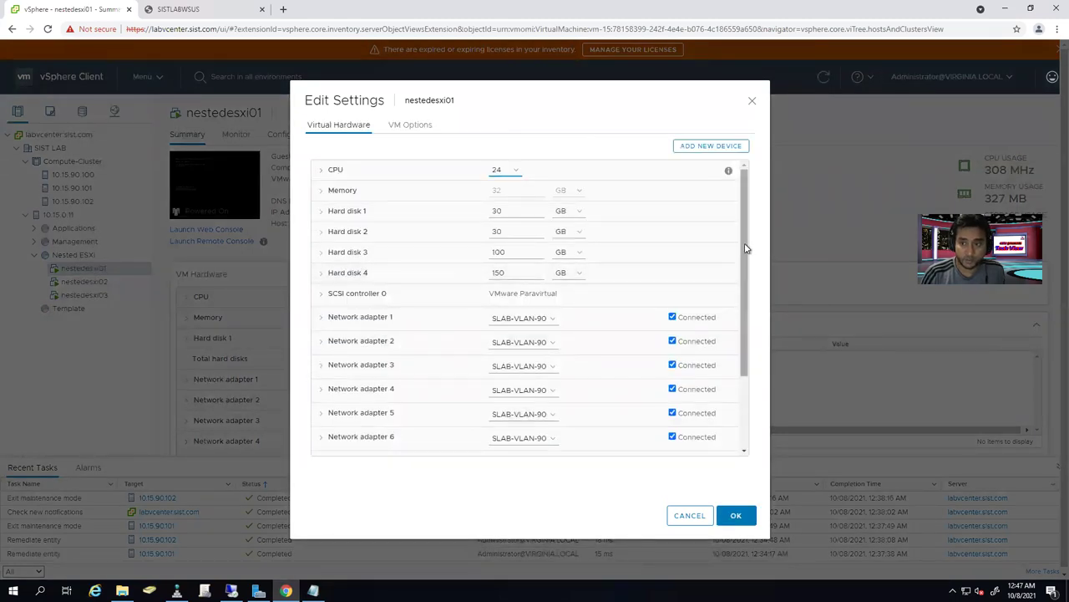
{"action": "left_click", "coordinate": [321, 173]}
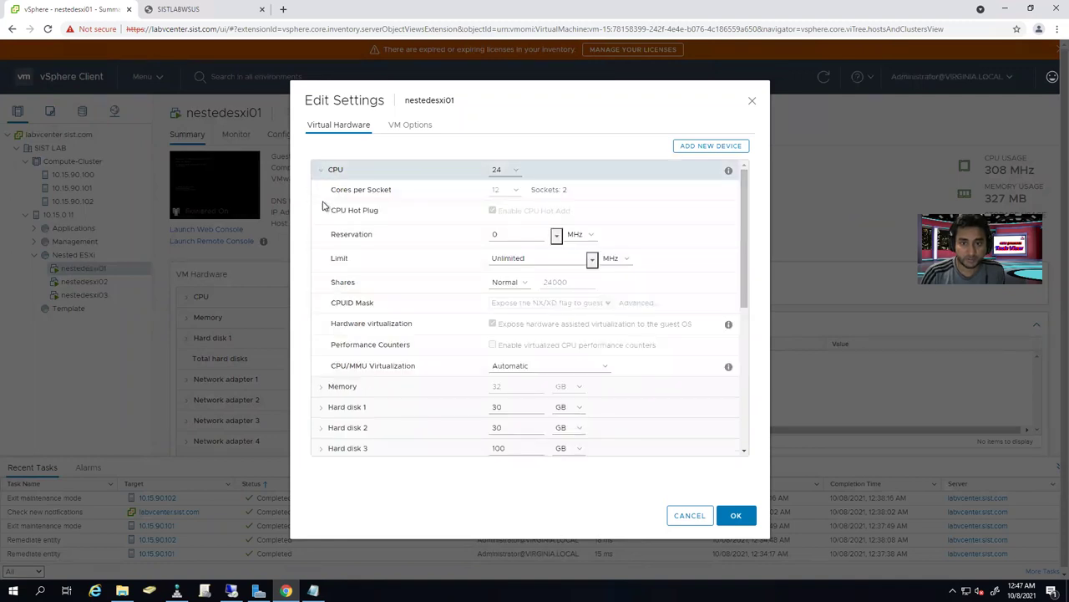
{"action": "left_click_drag", "start_coordinate": [328, 327], "coordinate": [434, 326]}
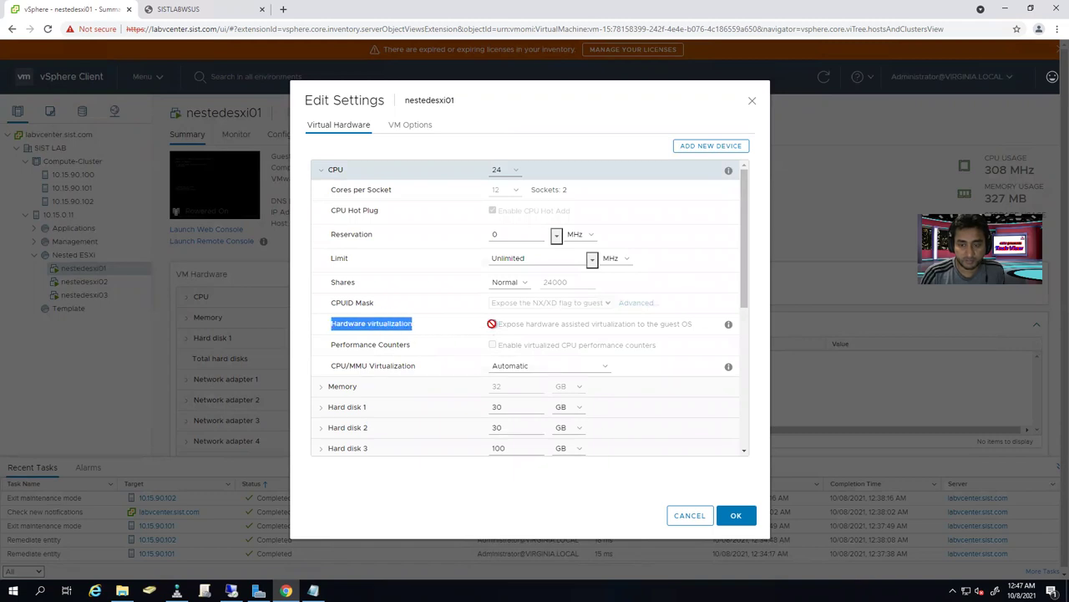
{"action": "left_click", "coordinate": [493, 332]}
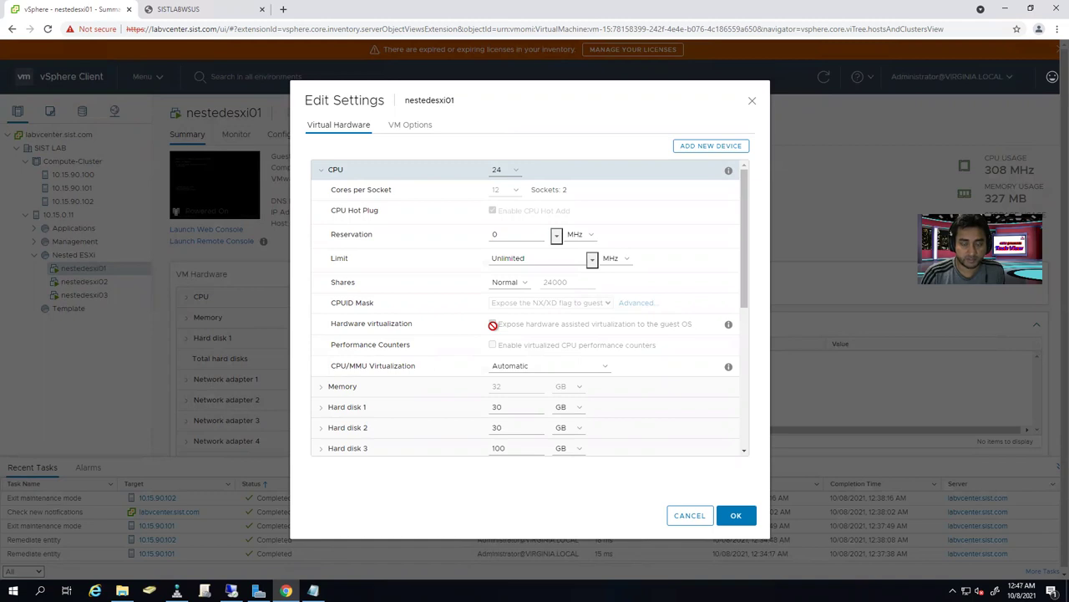
- Review nestedesxi01's hard disk sizes, hardware virtualization option and network adapters, and close the settings without changes
{"action": "left_click_drag", "start_coordinate": [747, 301], "coordinate": [752, 366]}
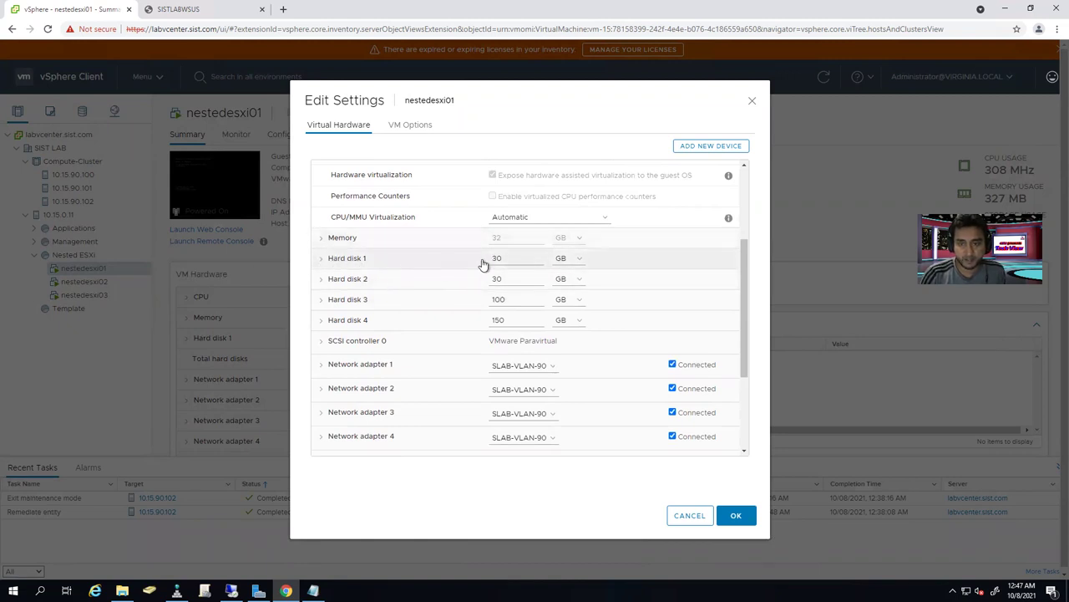
{"action": "left_click_drag", "start_coordinate": [514, 258], "coordinate": [490, 257]}
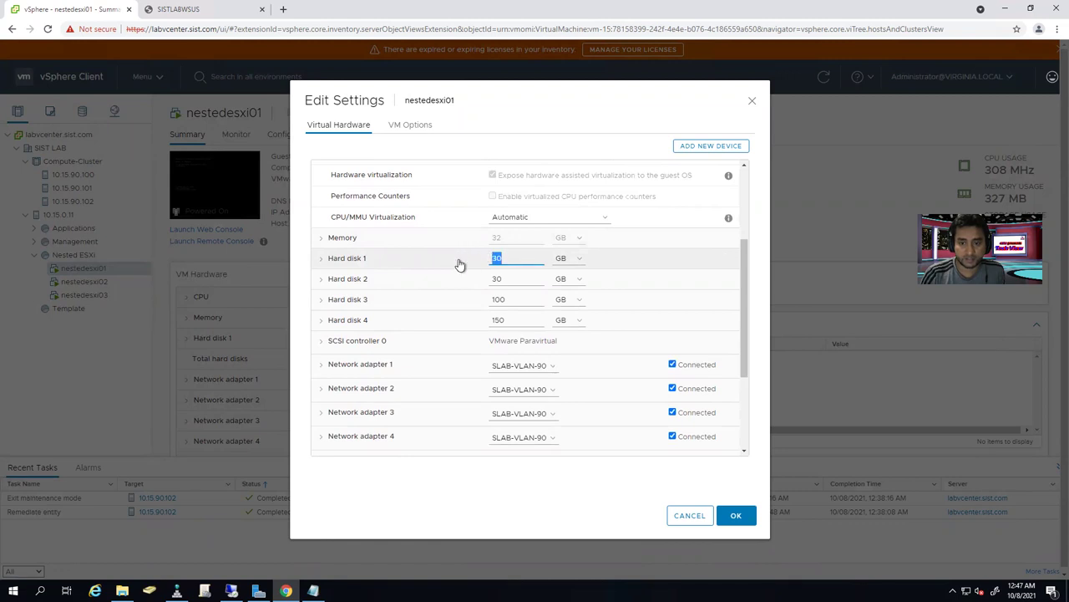
{"action": "left_click_drag", "start_coordinate": [503, 278], "coordinate": [492, 278]}
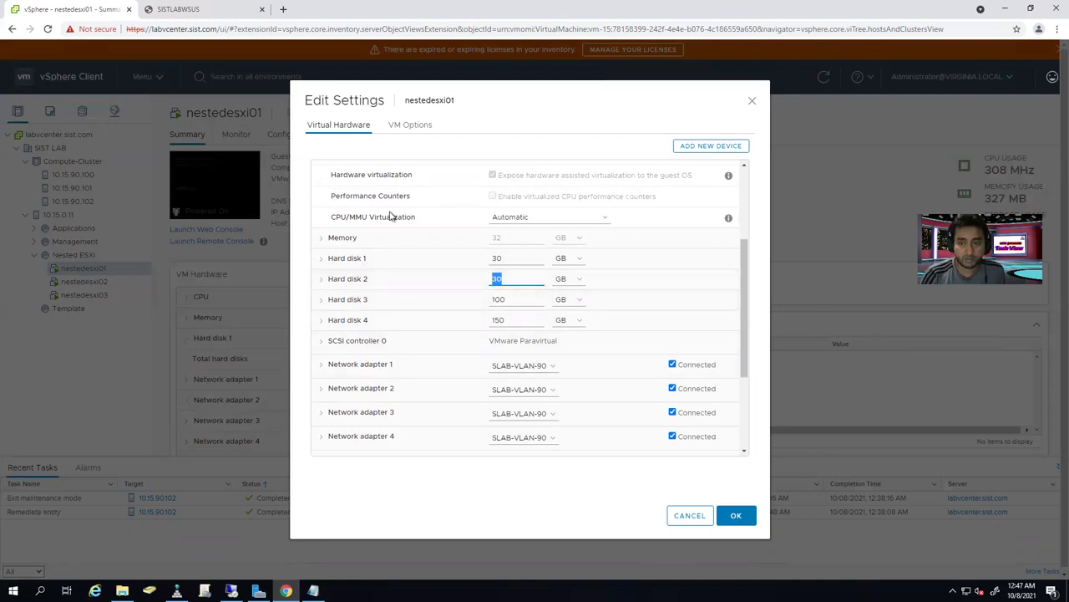
{"action": "scroll", "coordinate": [391, 216], "scroll_direction": "up", "scroll_amount": 2}
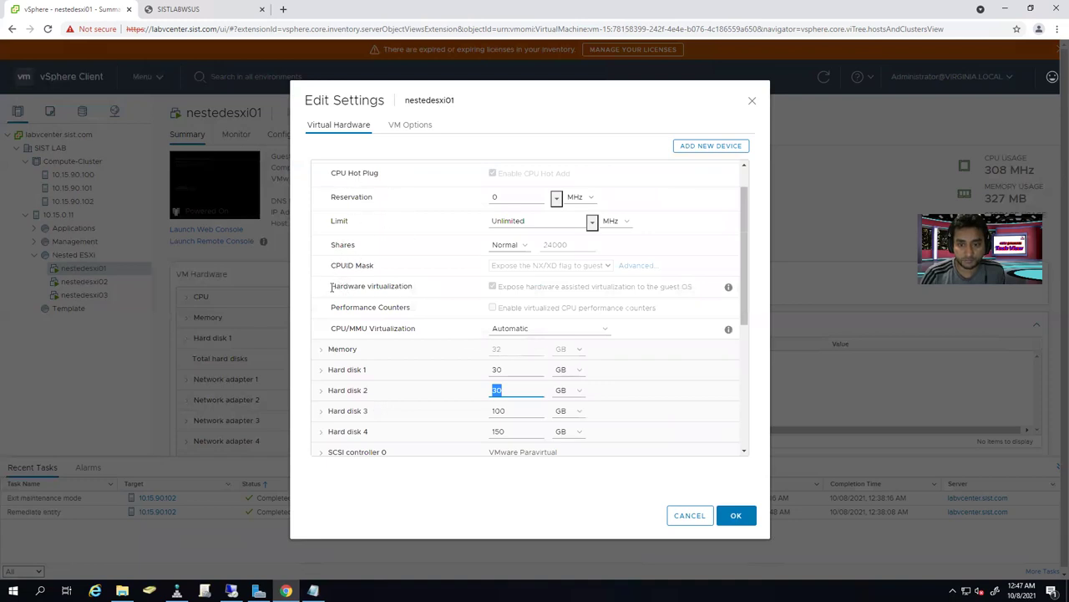
{"action": "triple_click", "coordinate": [379, 289]}
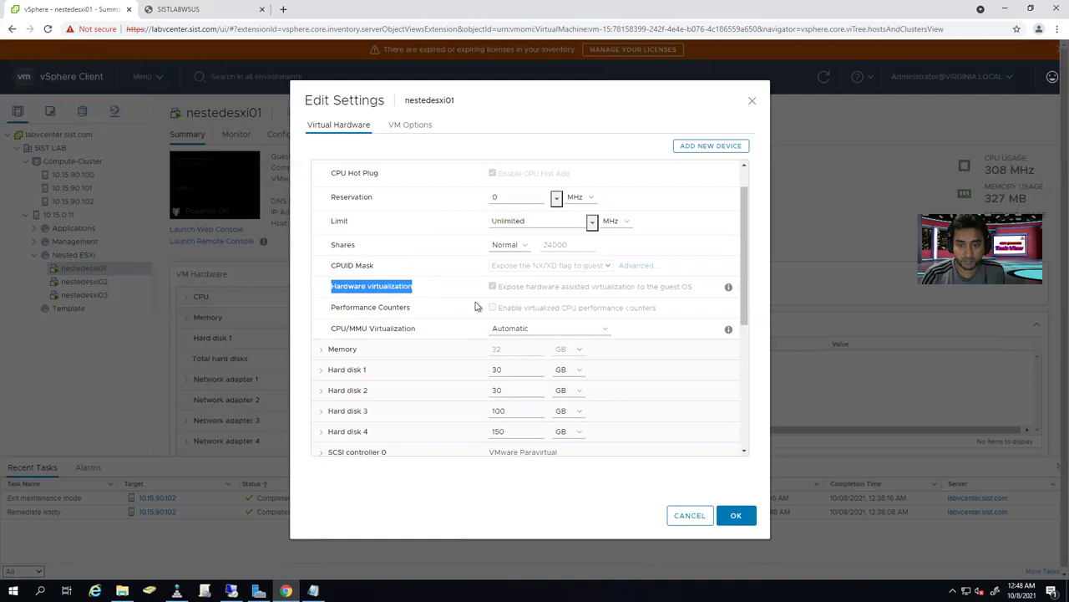
{"action": "scroll", "coordinate": [428, 426], "scroll_direction": "down", "scroll_amount": 1}
{"action": "scroll", "coordinate": [427, 426], "scroll_direction": "down", "scroll_amount": 3}
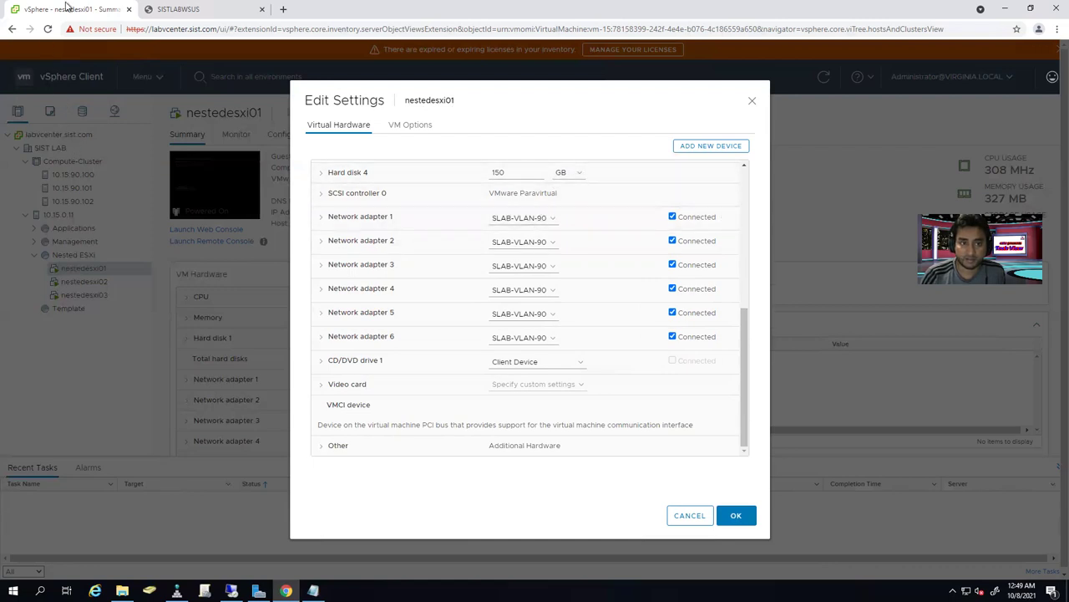
{"action": "left_click", "coordinate": [752, 101]}
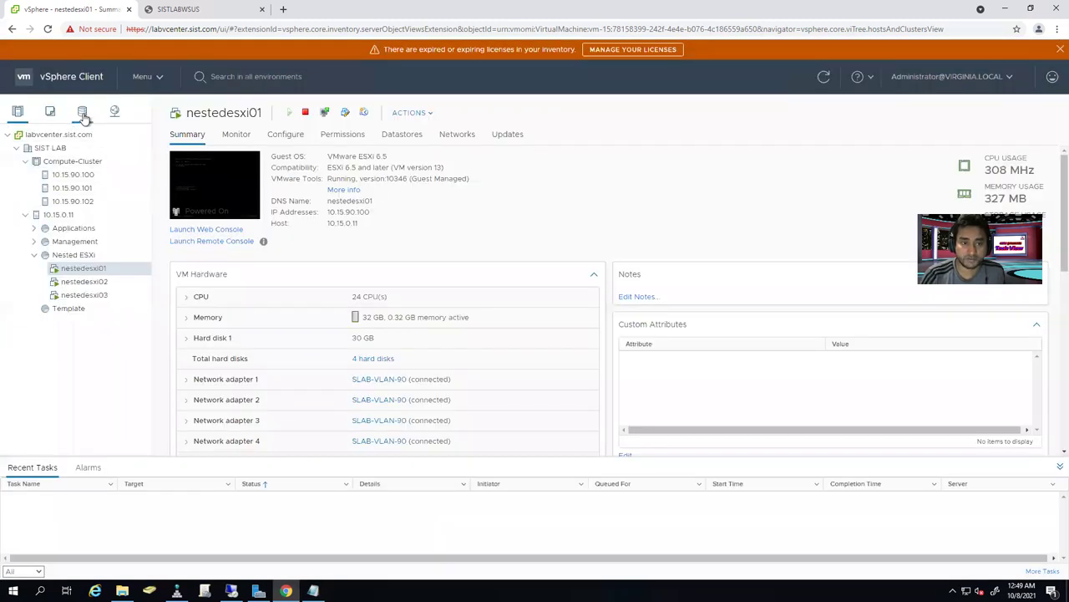
- View the summary of the SLAB-VLAN-90 distributed port group and return to the hosts and clusters inventory
{"action": "left_click", "coordinate": [115, 111]}
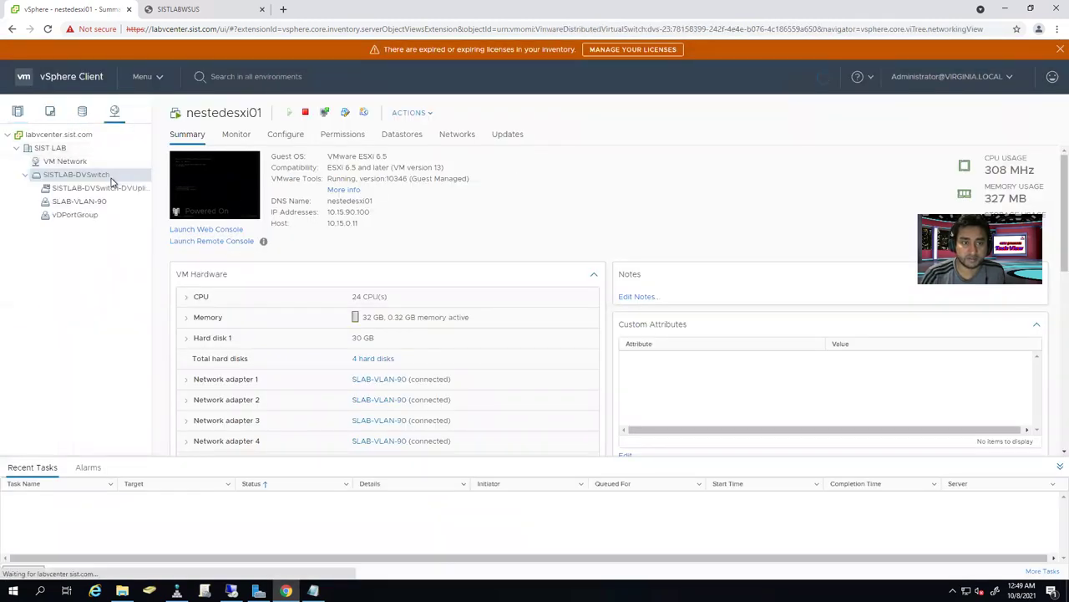
{"action": "left_click", "coordinate": [103, 202]}
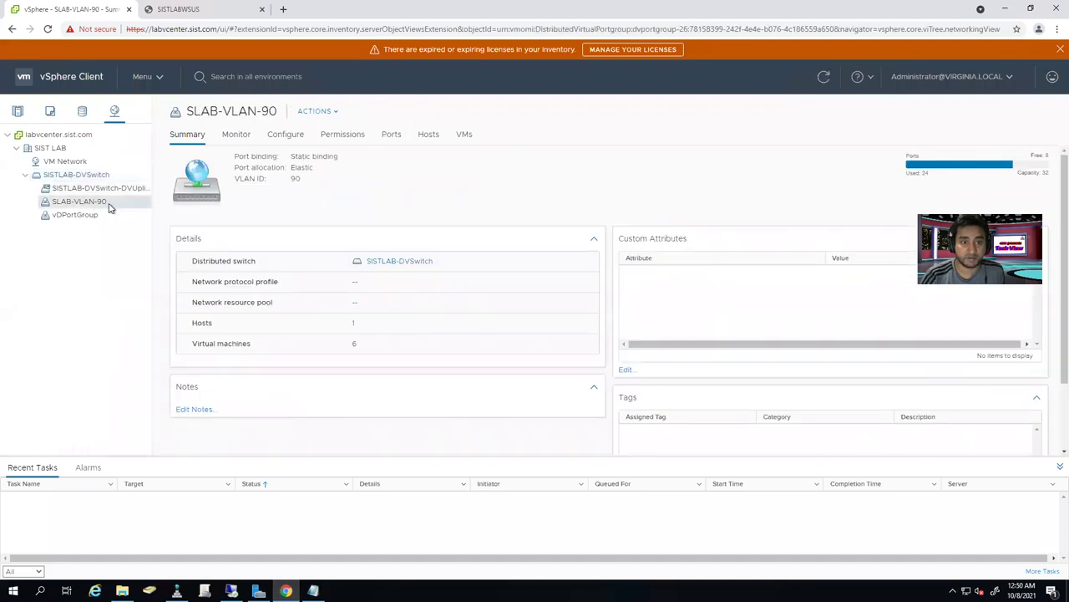
{"action": "left_click", "coordinate": [17, 111]}
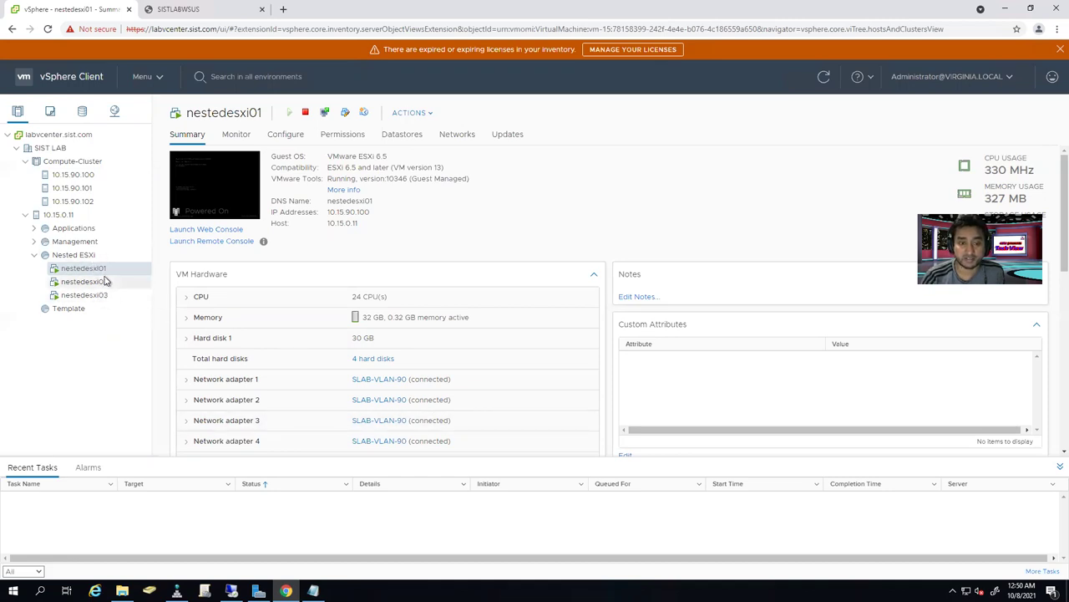
- Inspect the SLAB-VLAN-90 port group's security policy, especially promiscuous mode, and cancel without changes
{"action": "left_click", "coordinate": [115, 111]}
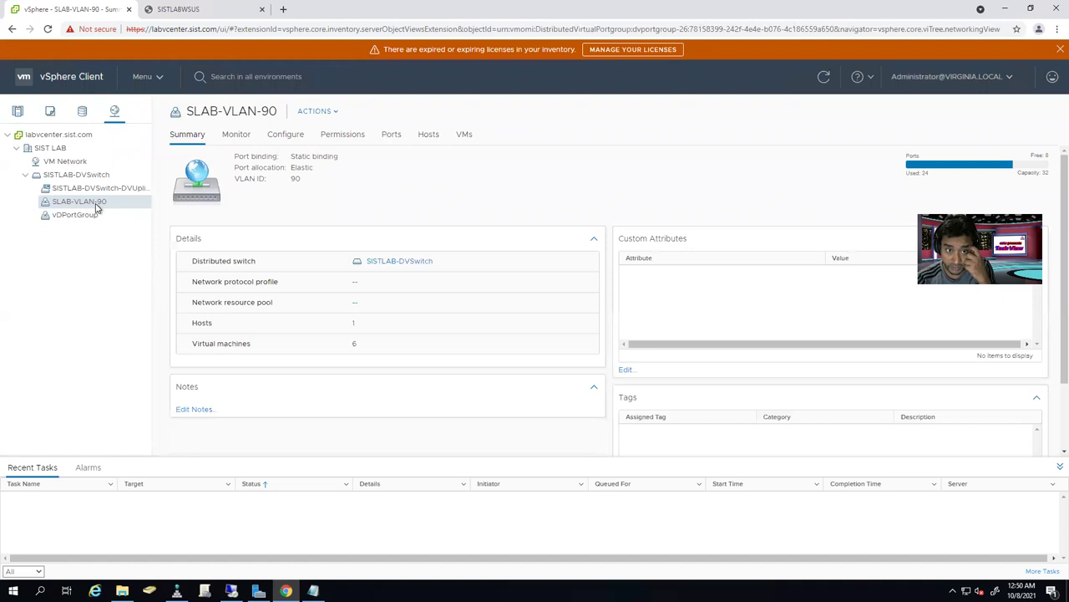
{"action": "right_click", "coordinate": [95, 207]}
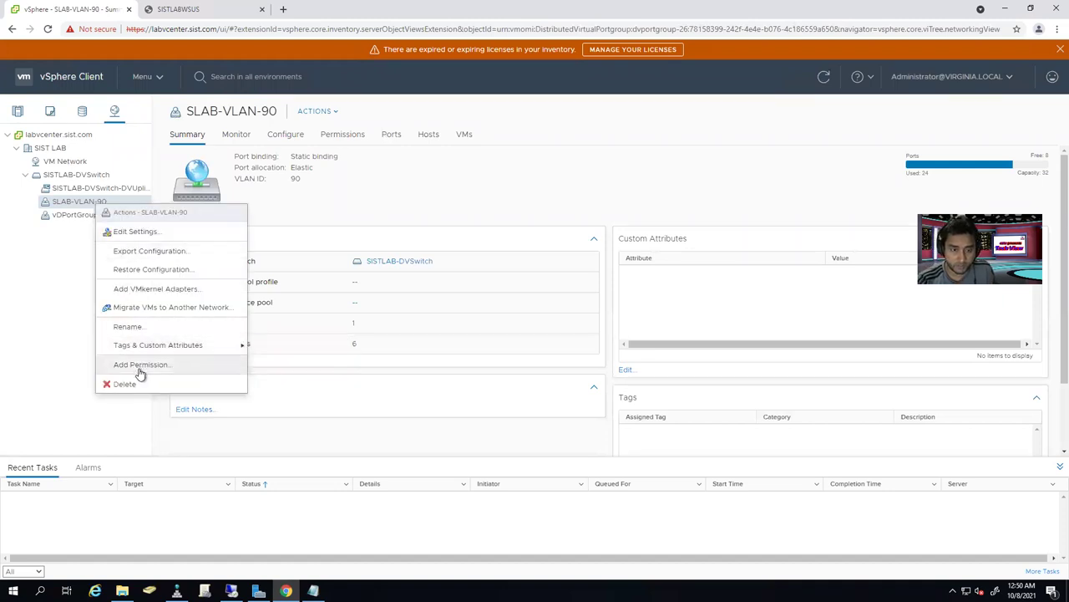
{"action": "left_click", "coordinate": [144, 237]}
{"action": "left_click", "coordinate": [321, 238]}
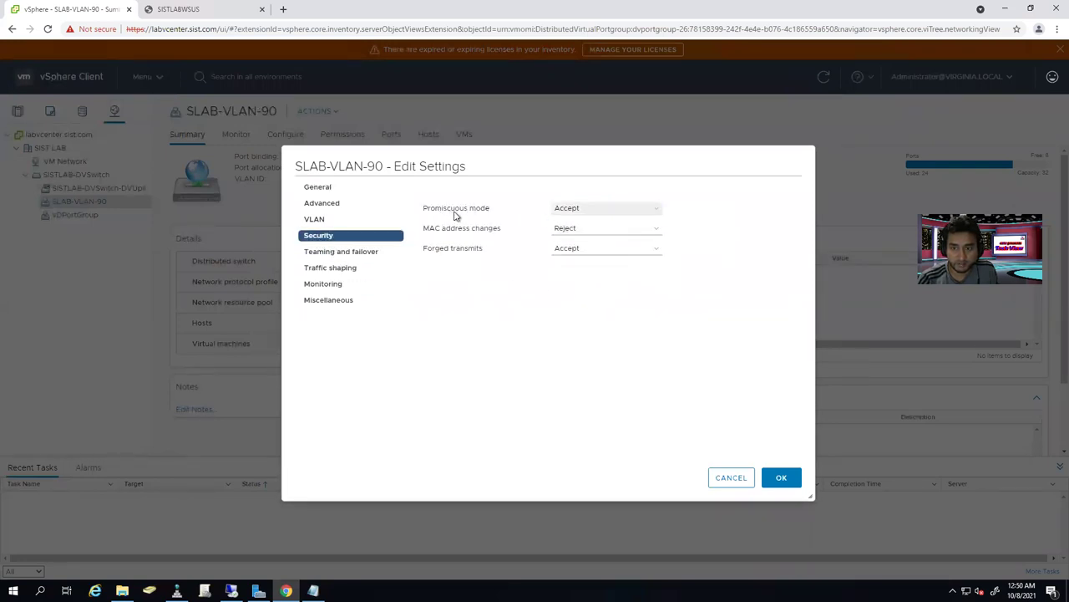
{"action": "left_click", "coordinate": [581, 214]}
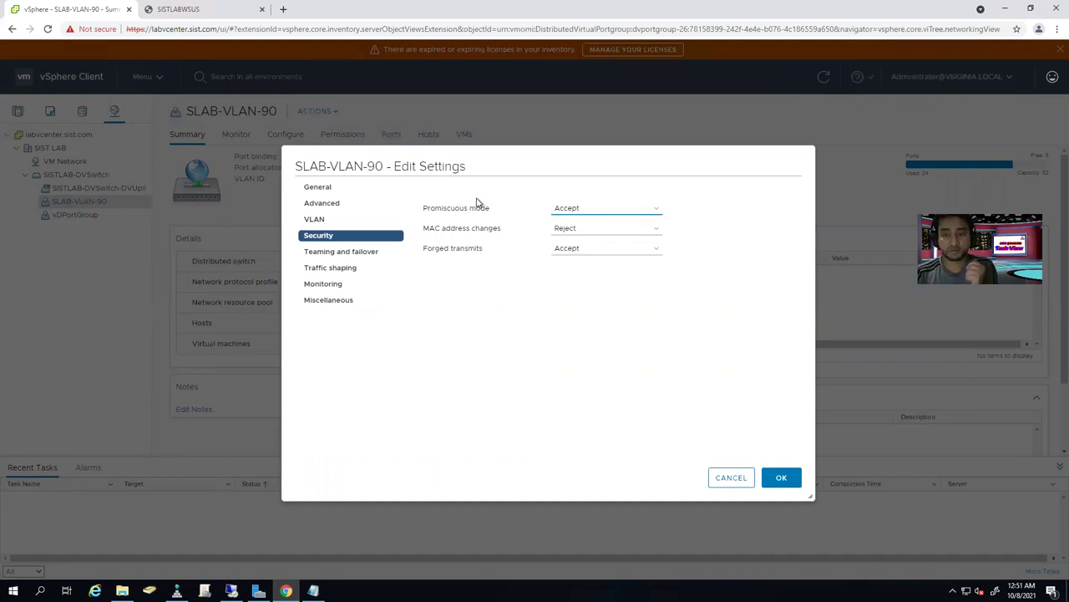
{"action": "left_click", "coordinate": [597, 209]}
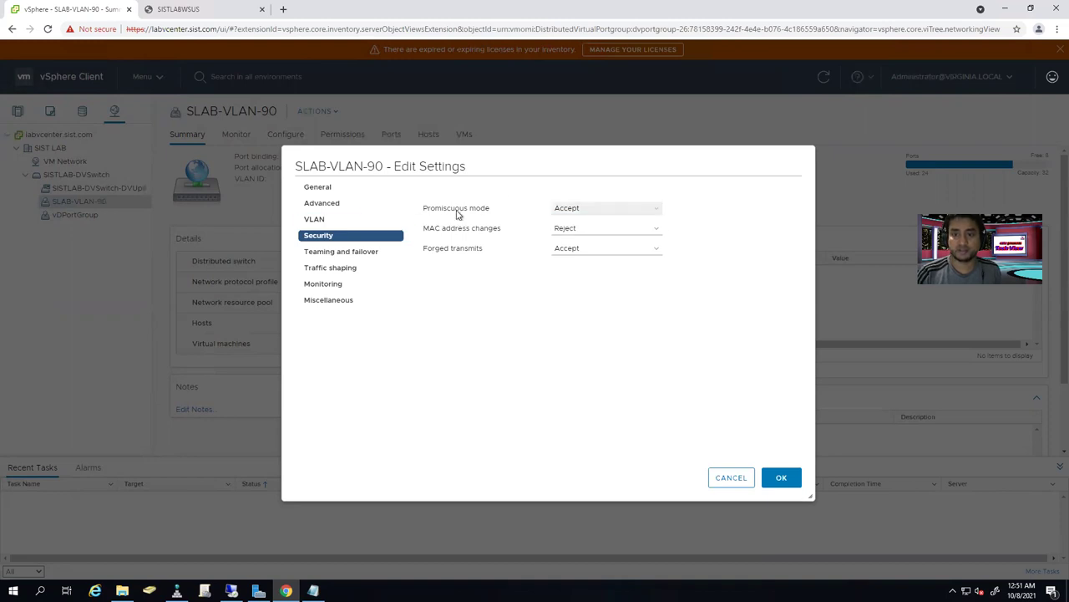
{"action": "left_click", "coordinate": [584, 213]}
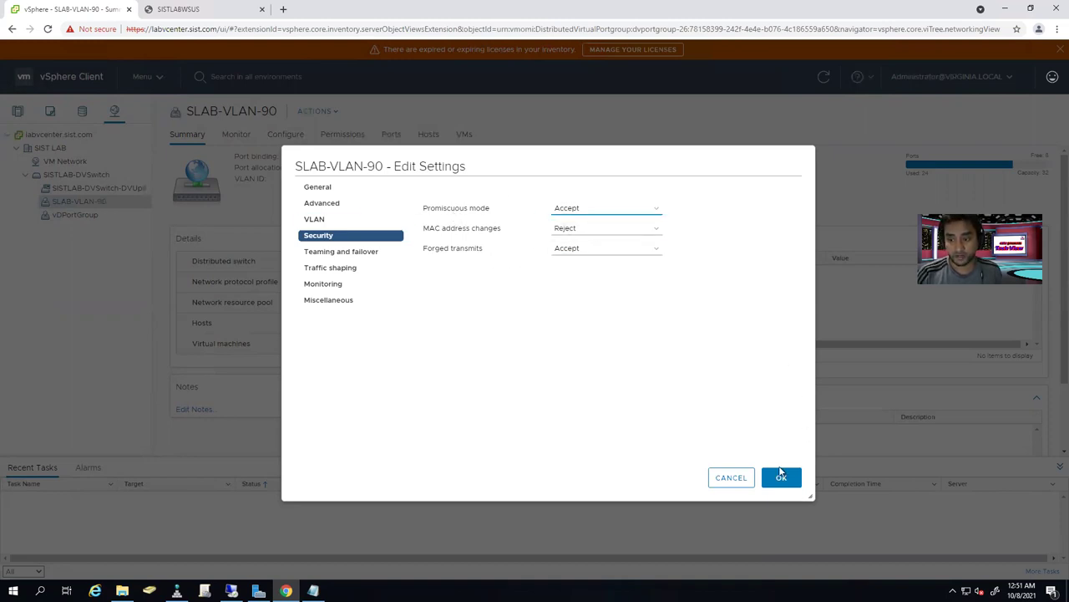
{"action": "left_click", "coordinate": [731, 480]}
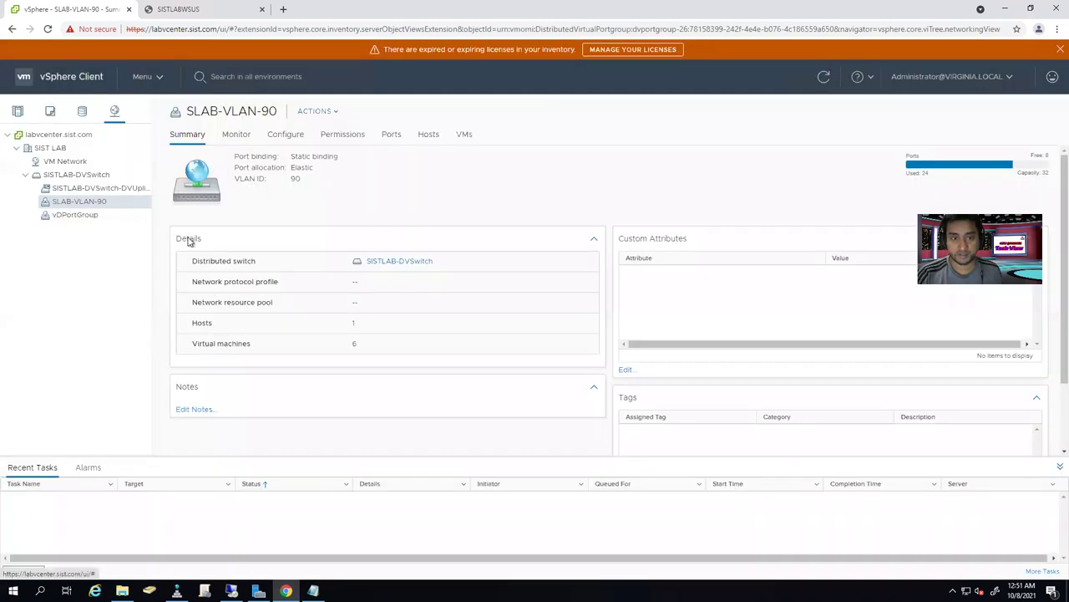
- Check the host update details of 10.15.0.11 and the three Compute-Cluster hosts, collapsing the Nested ESXi resource pool
{"action": "left_click", "coordinate": [17, 110]}
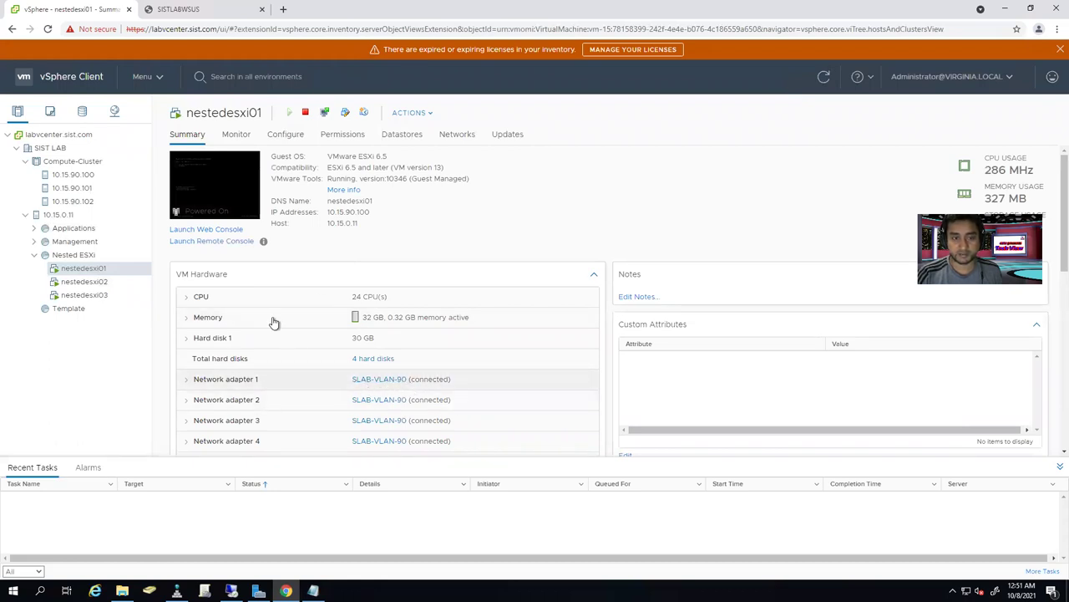
{"action": "left_click", "coordinate": [52, 217]}
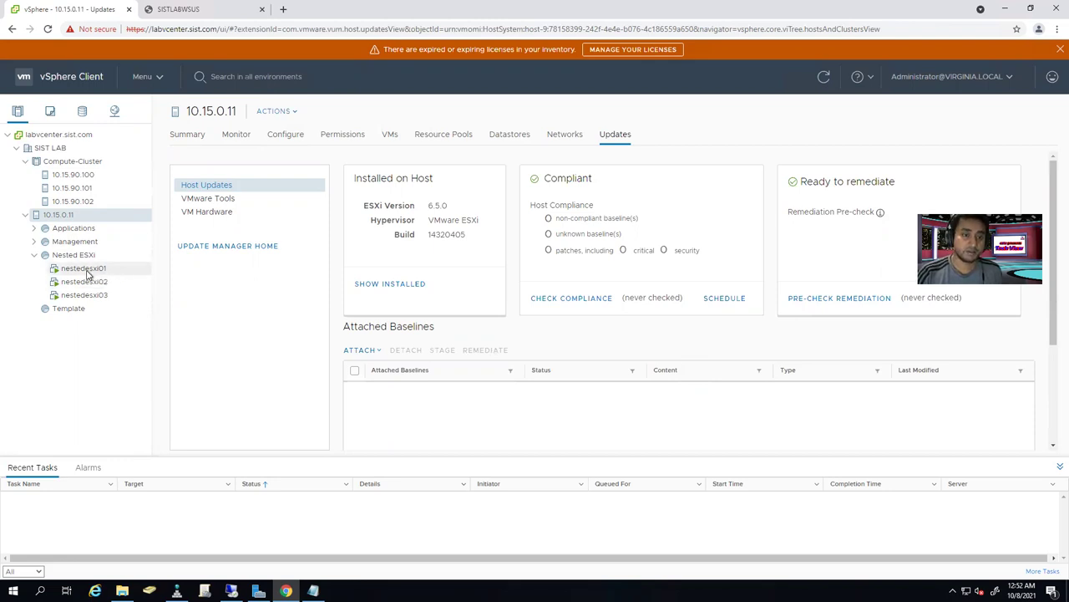
{"action": "left_click", "coordinate": [35, 255]}
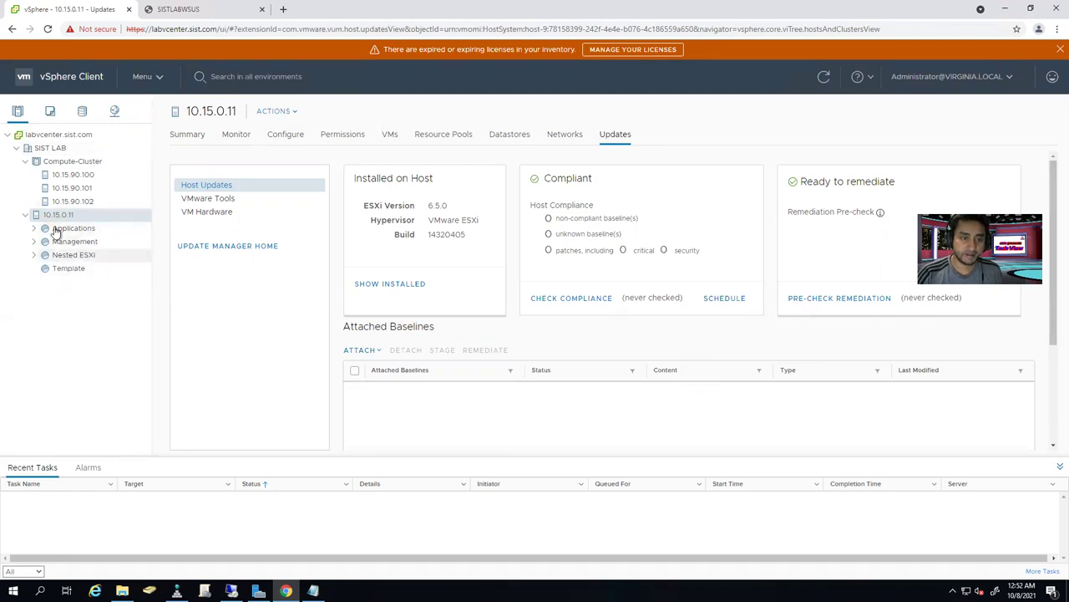
{"action": "left_click", "coordinate": [74, 175]}
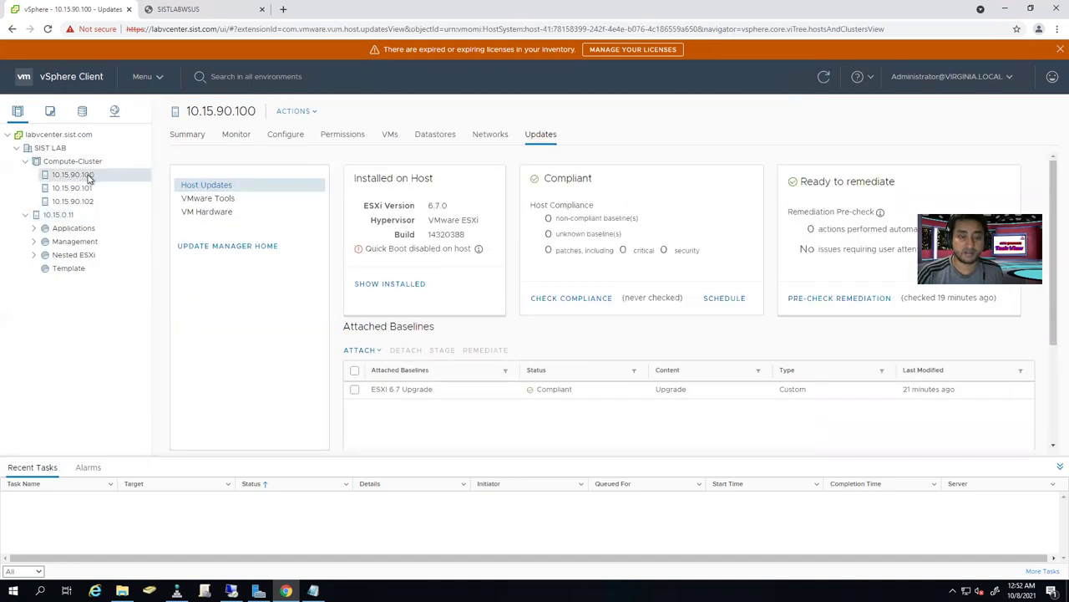
{"action": "left_click", "coordinate": [93, 189]}
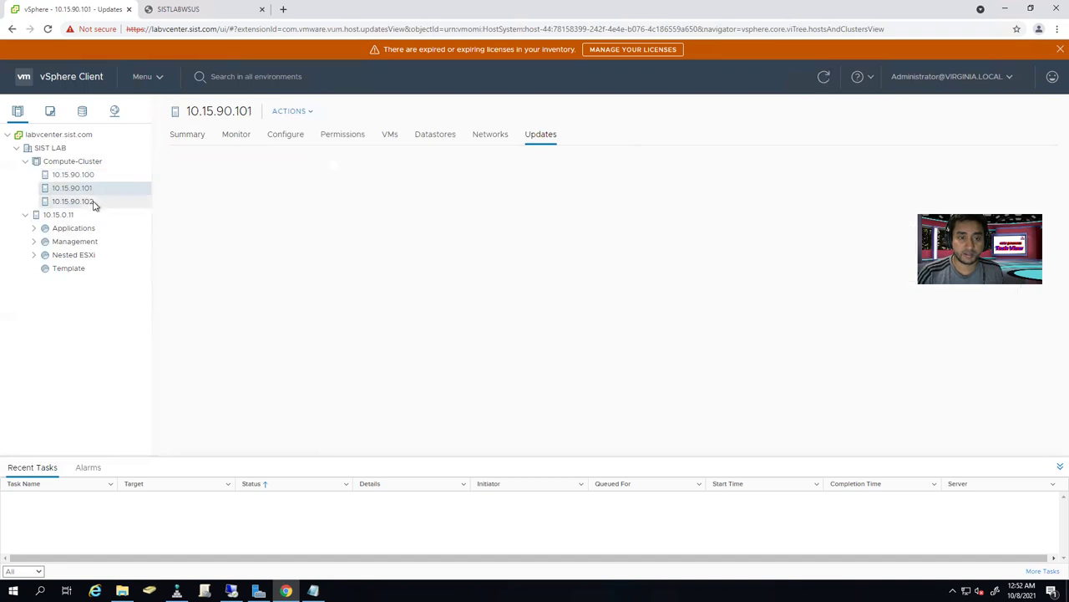
{"action": "left_click", "coordinate": [94, 203]}
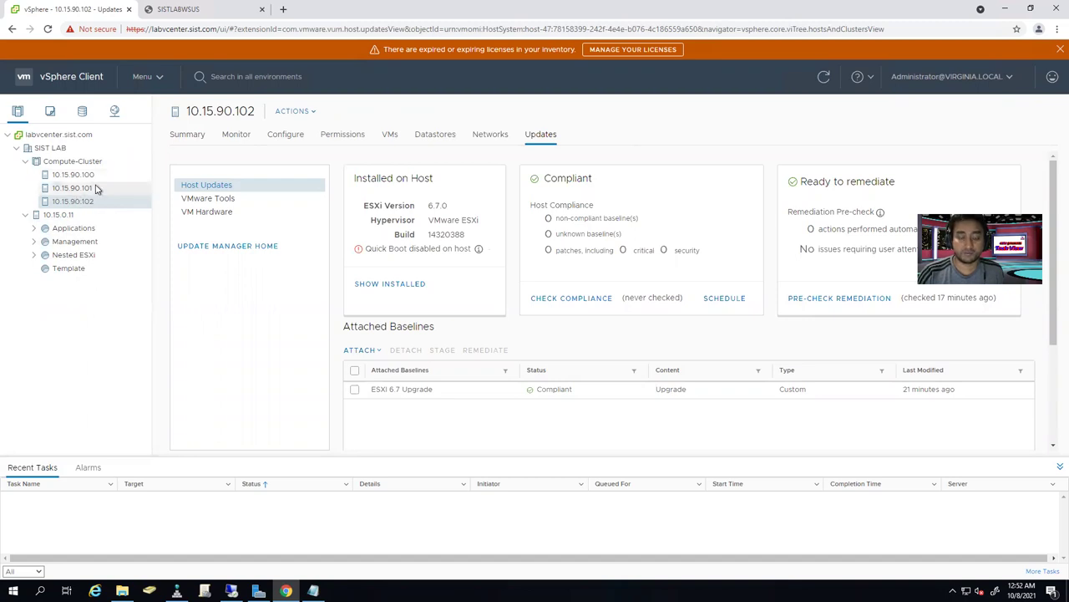
- Examine the vSphere DRS and vSphere Availability configuration of Compute-Cluster
{"action": "left_click", "coordinate": [78, 165]}
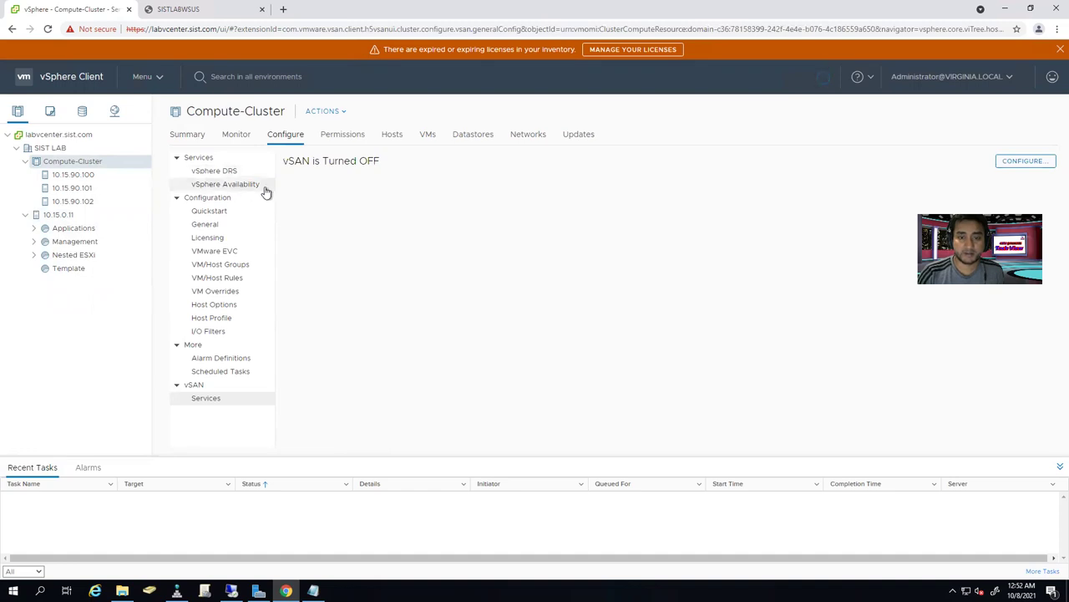
{"action": "left_click", "coordinate": [230, 173]}
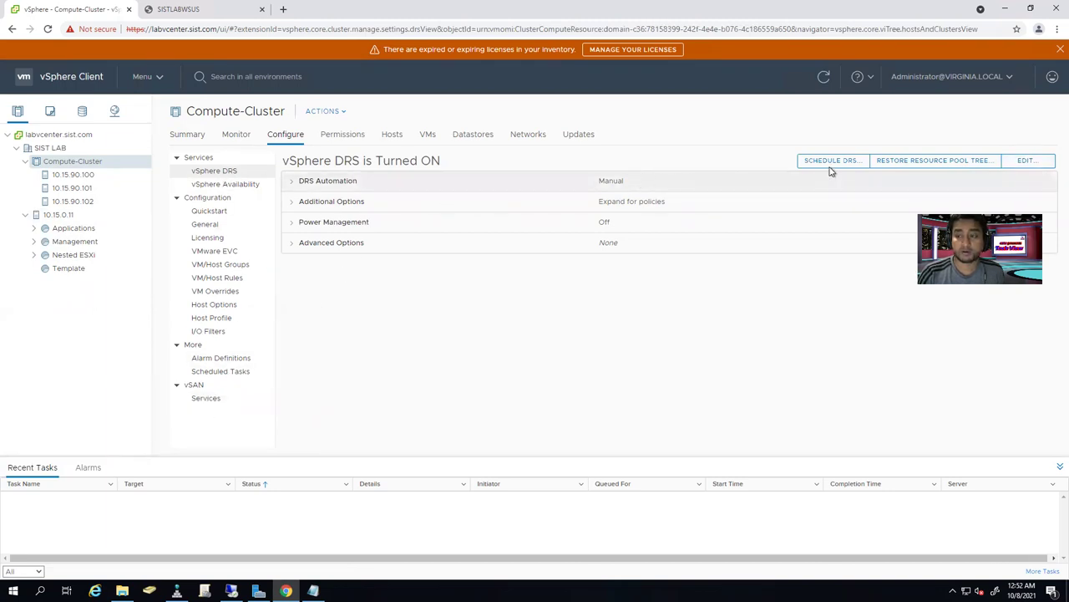
{"action": "left_click", "coordinate": [239, 186]}
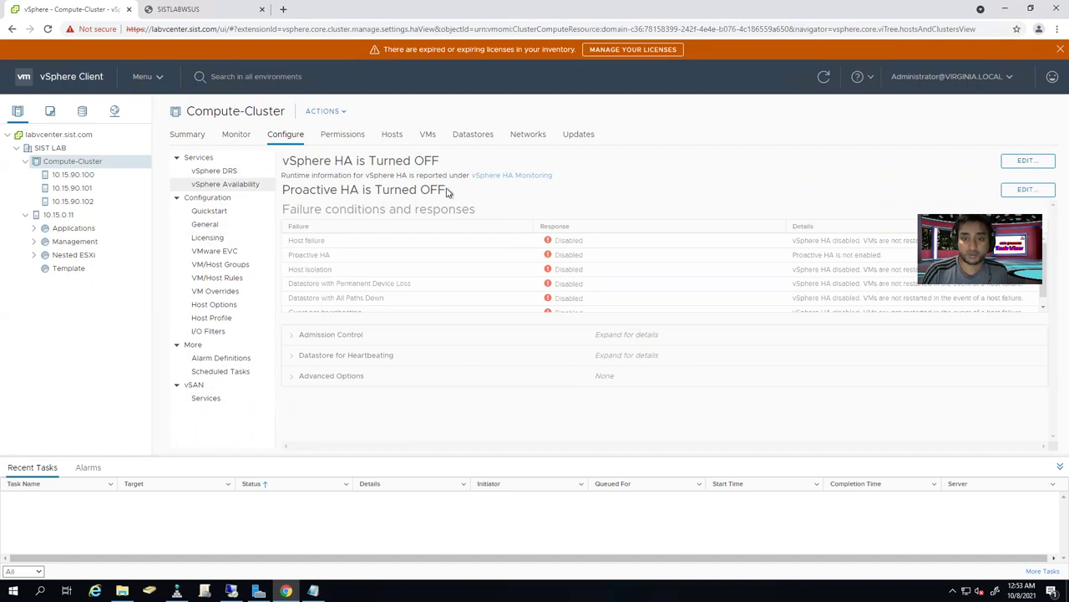
{"action": "left_click_drag", "start_coordinate": [447, 191], "coordinate": [315, 190]}
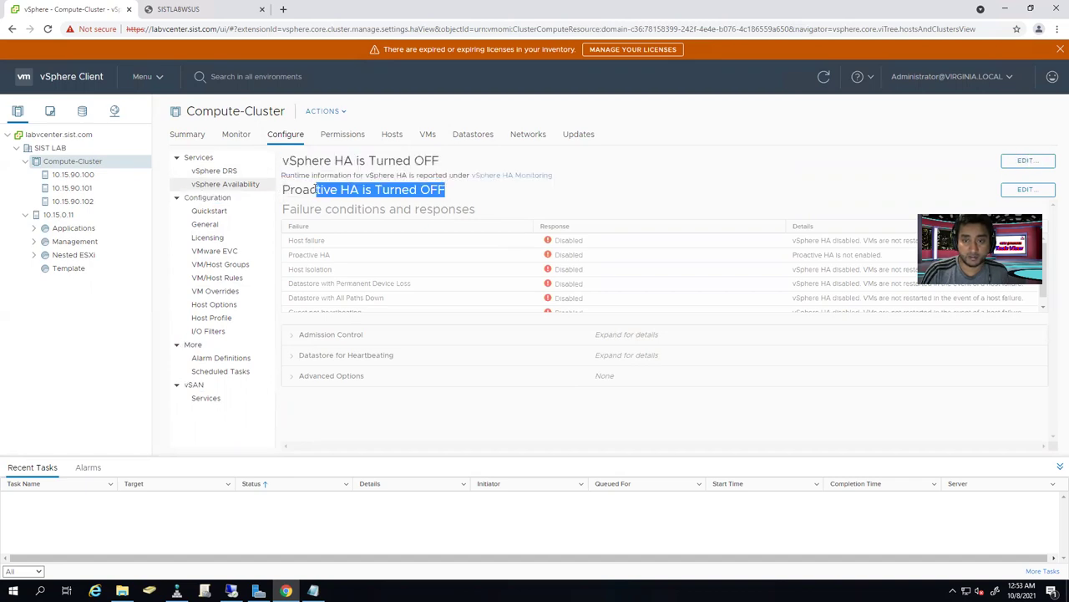
{"action": "left_click_drag", "start_coordinate": [377, 161], "coordinate": [446, 161]}
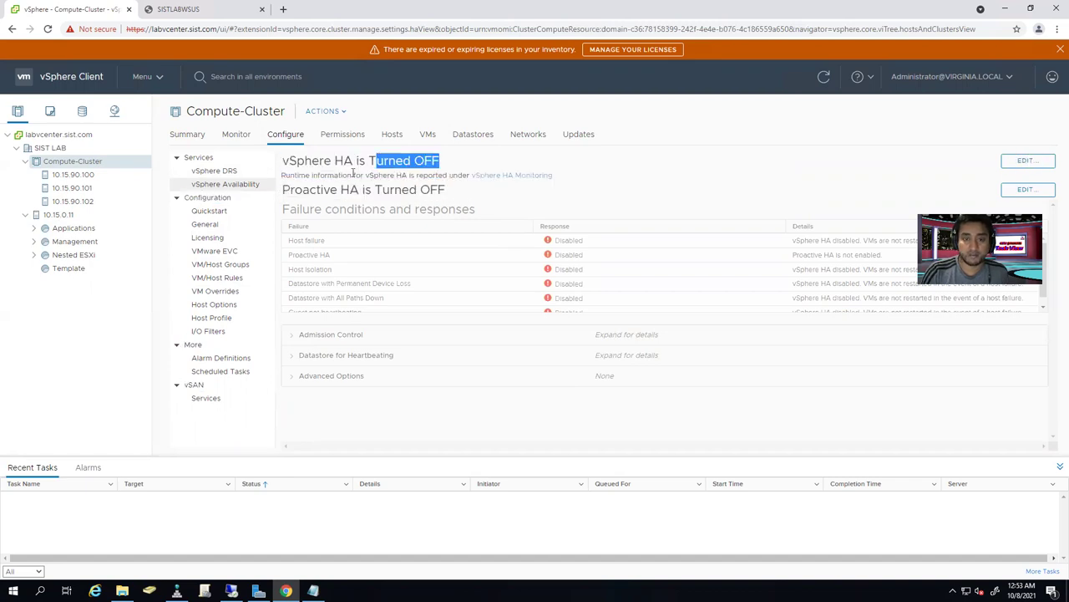
{"action": "left_click", "coordinate": [231, 172]}
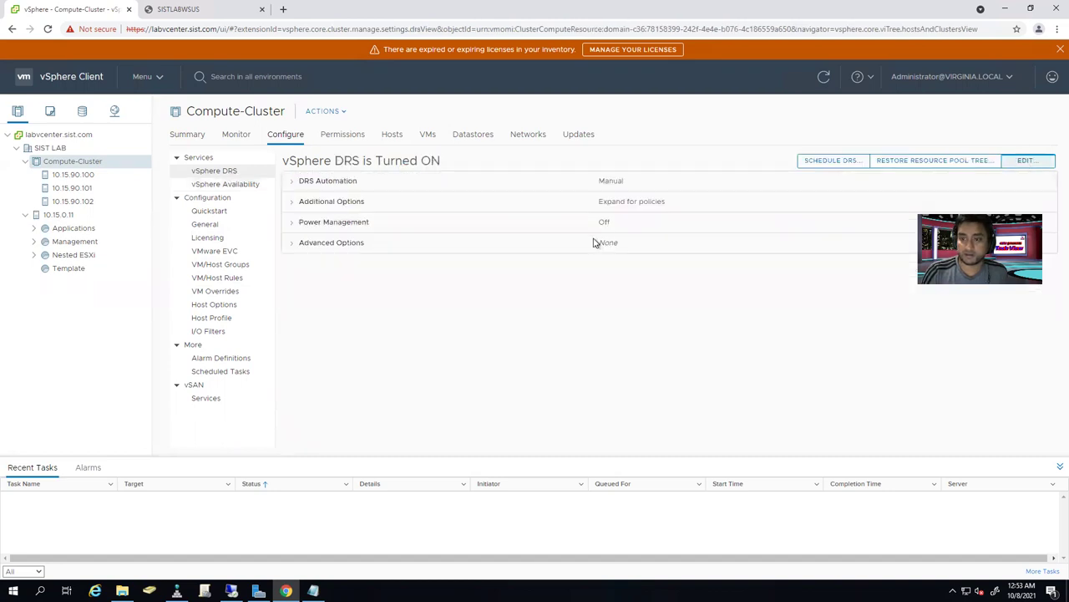
- Turn off vSphere DRS in the cluster settings of Compute-Cluster
{"action": "left_click", "coordinate": [1028, 159]}
{"action": "left_click", "coordinate": [460, 238]}
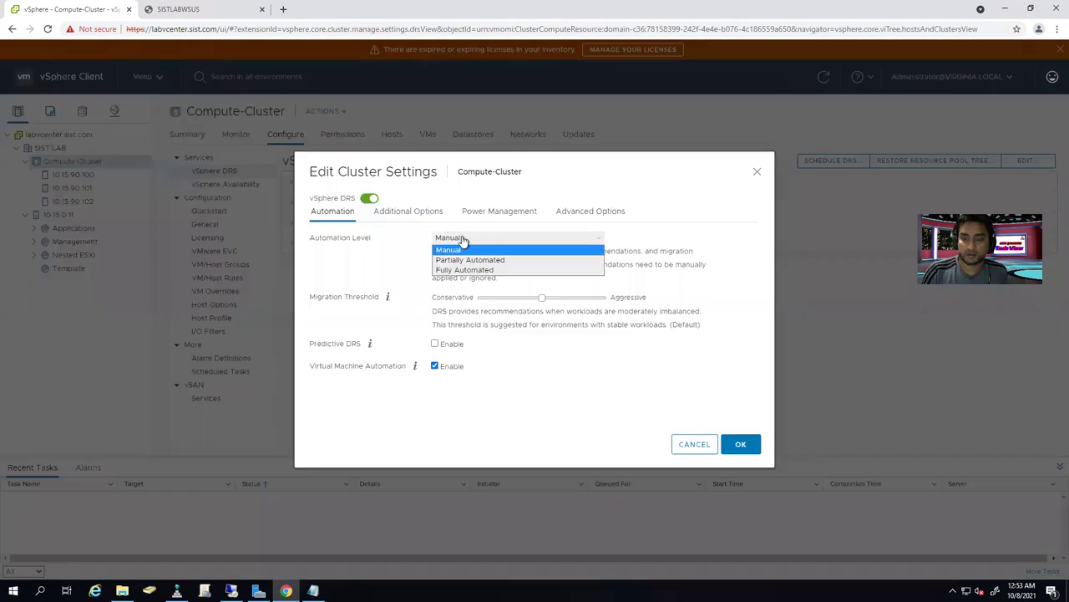
{"action": "left_click", "coordinate": [374, 199]}
{"action": "left_click", "coordinate": [371, 199]}
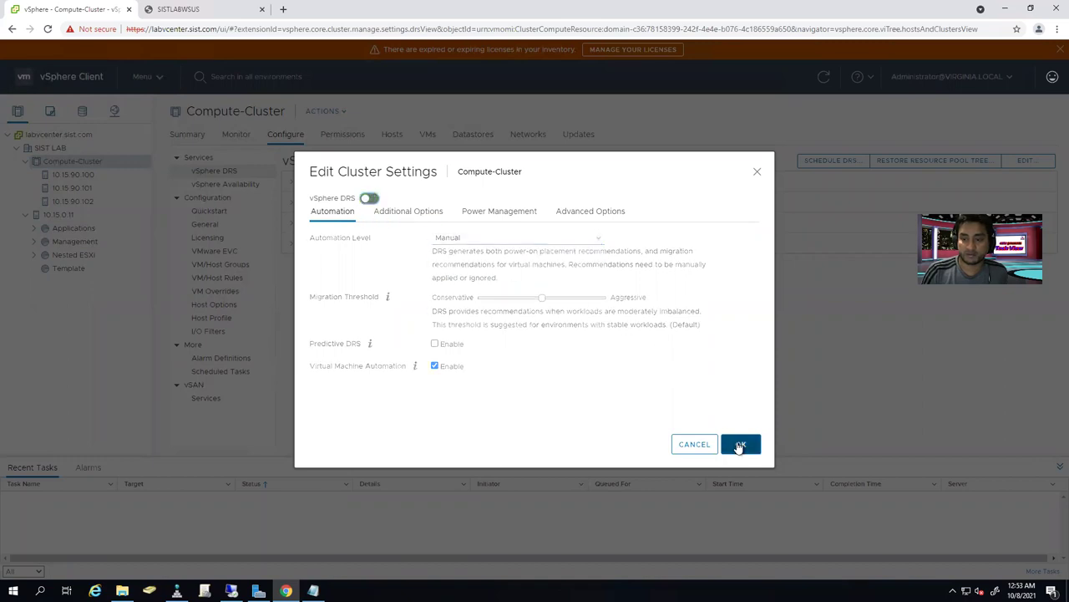
{"action": "left_click", "coordinate": [740, 447]}
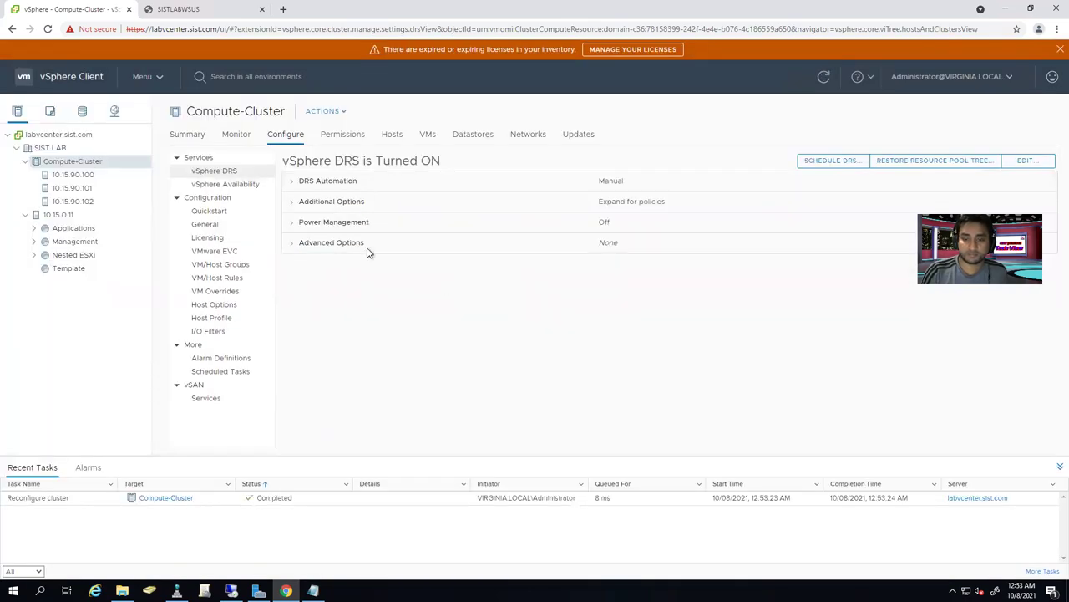
- Inspect the virtual switches and physical adapters of host 10.15.90.100, then check hosts 10.15.90.101 and 10.15.90.102
{"action": "left_click", "coordinate": [84, 187]}
{"action": "left_click", "coordinate": [83, 201]}
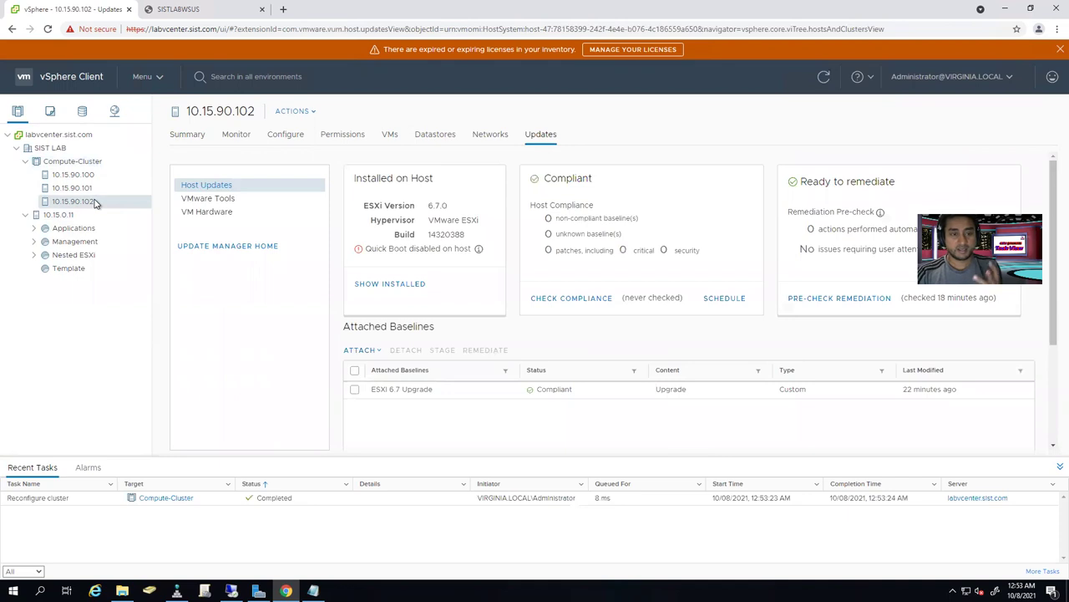
{"action": "left_click", "coordinate": [84, 174]}
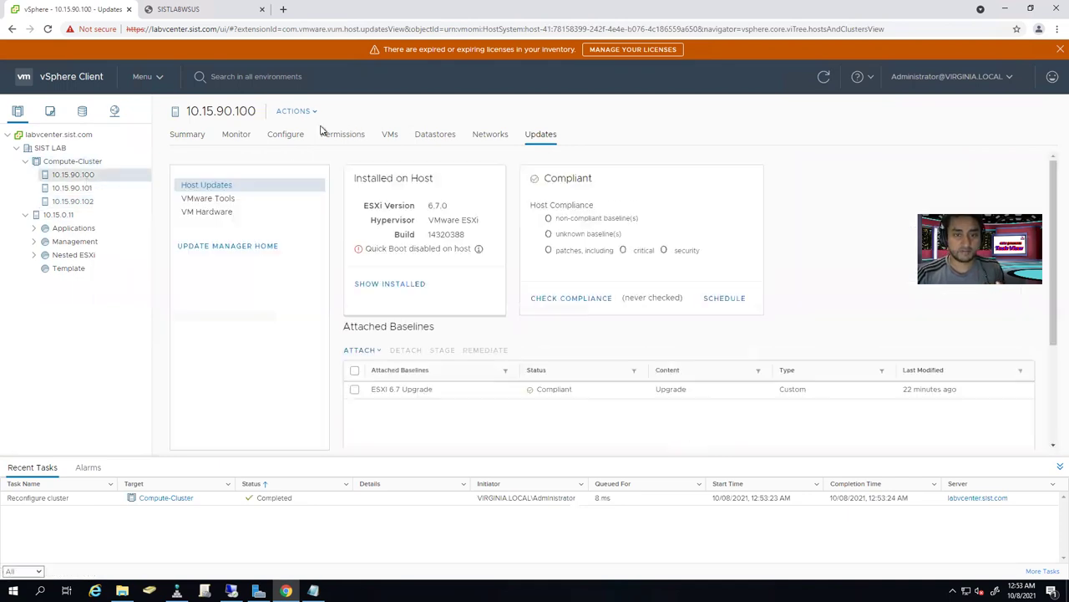
{"action": "left_click", "coordinate": [290, 134]}
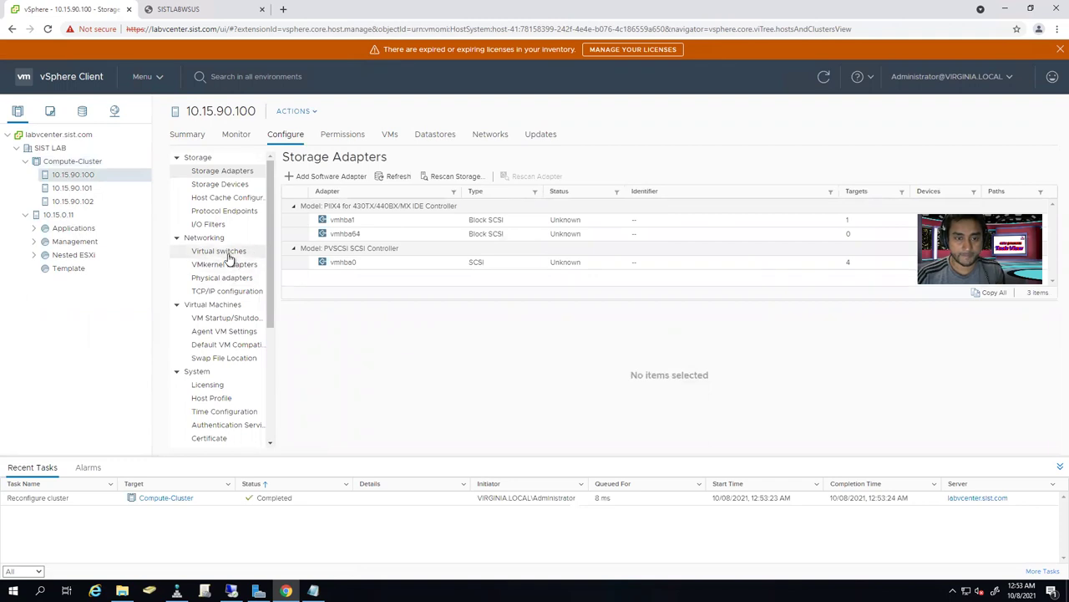
{"action": "left_click", "coordinate": [229, 252]}
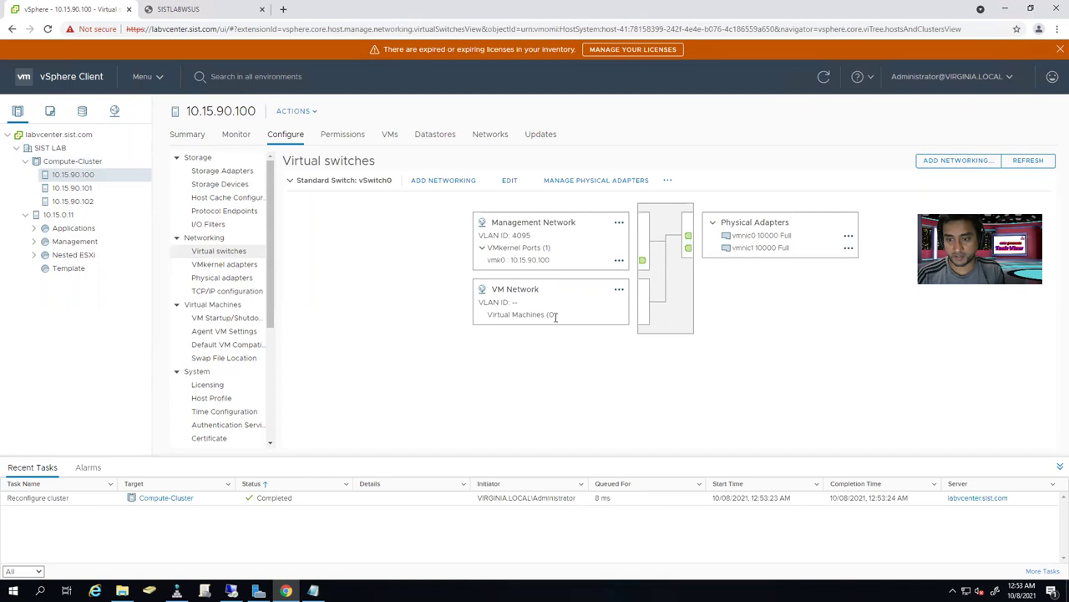
{"action": "left_click", "coordinate": [637, 240]}
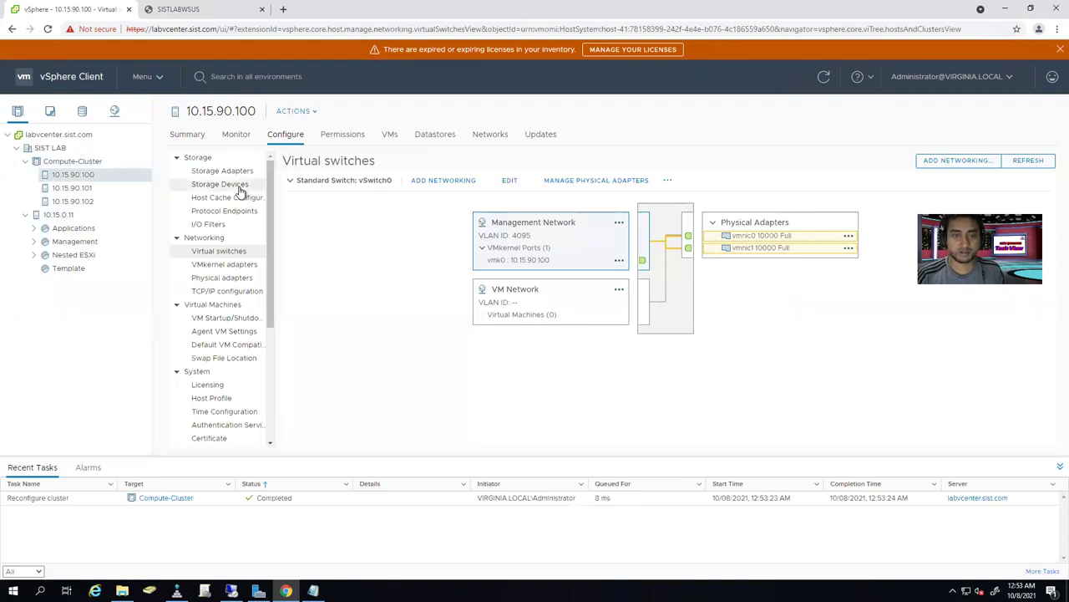
{"action": "left_click", "coordinate": [93, 188]}
{"action": "left_click", "coordinate": [93, 201]}
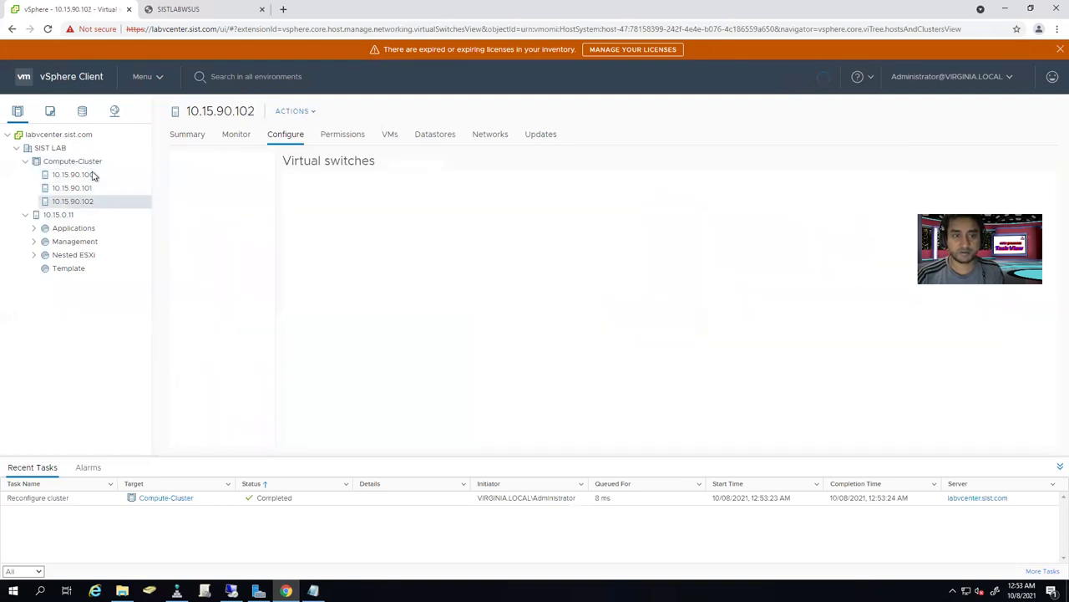
- Return to Compute-Cluster's configuration and show its vSAN services
{"action": "left_click", "coordinate": [87, 164]}
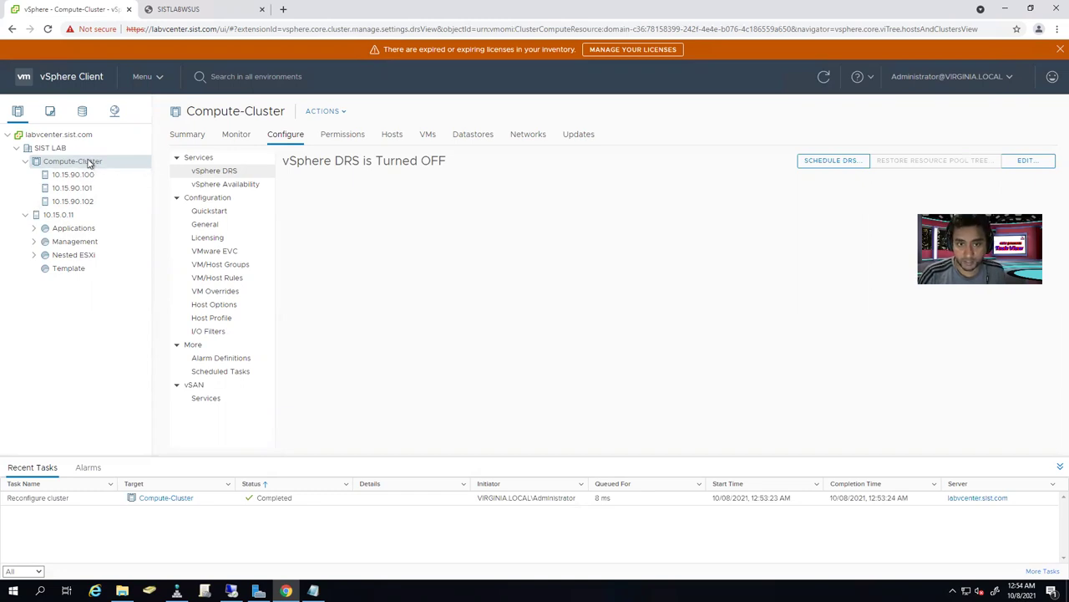
{"action": "left_click", "coordinate": [296, 140]}
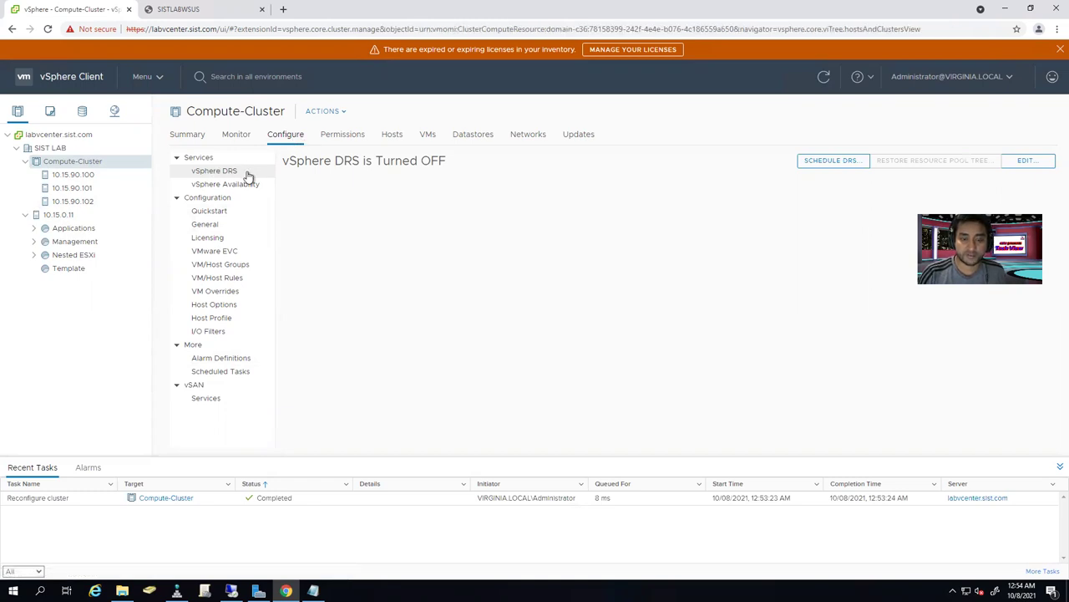
{"action": "left_click", "coordinate": [176, 387]}
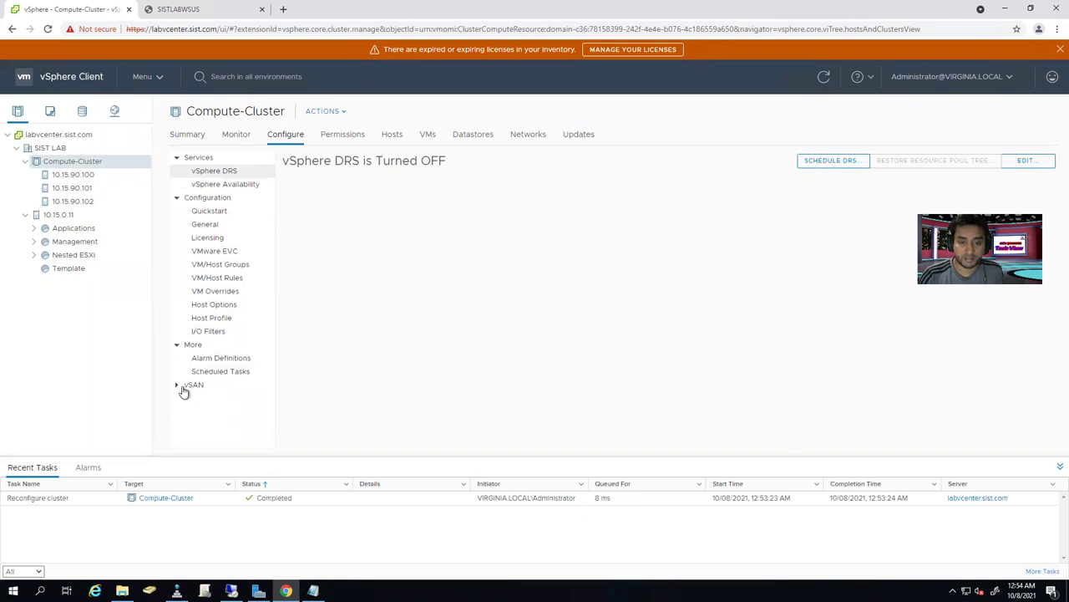
{"action": "left_click", "coordinate": [176, 386]}
{"action": "left_click", "coordinate": [212, 404]}
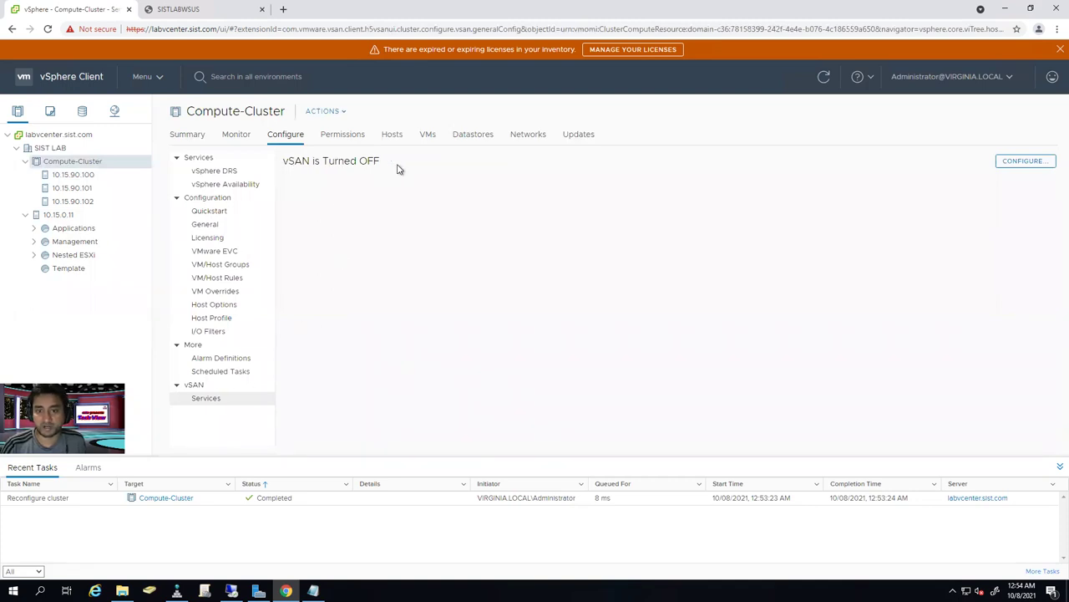
- Start configuring vSAN as a single site cluster, leave all optional services disabled and proceed to claiming disks
{"action": "left_click", "coordinate": [1014, 167]}
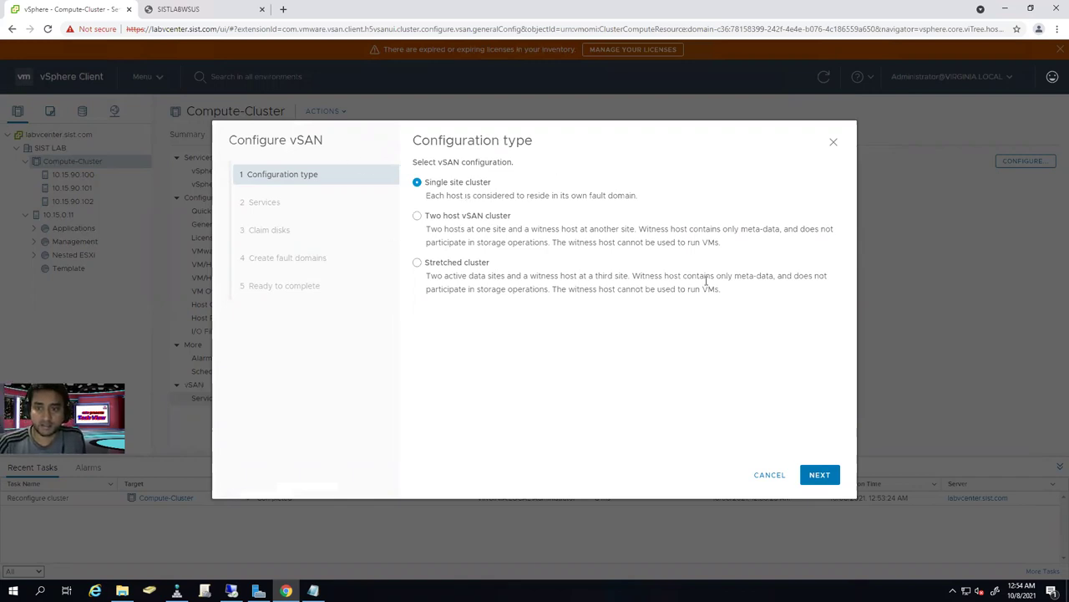
{"action": "left_click", "coordinate": [823, 476]}
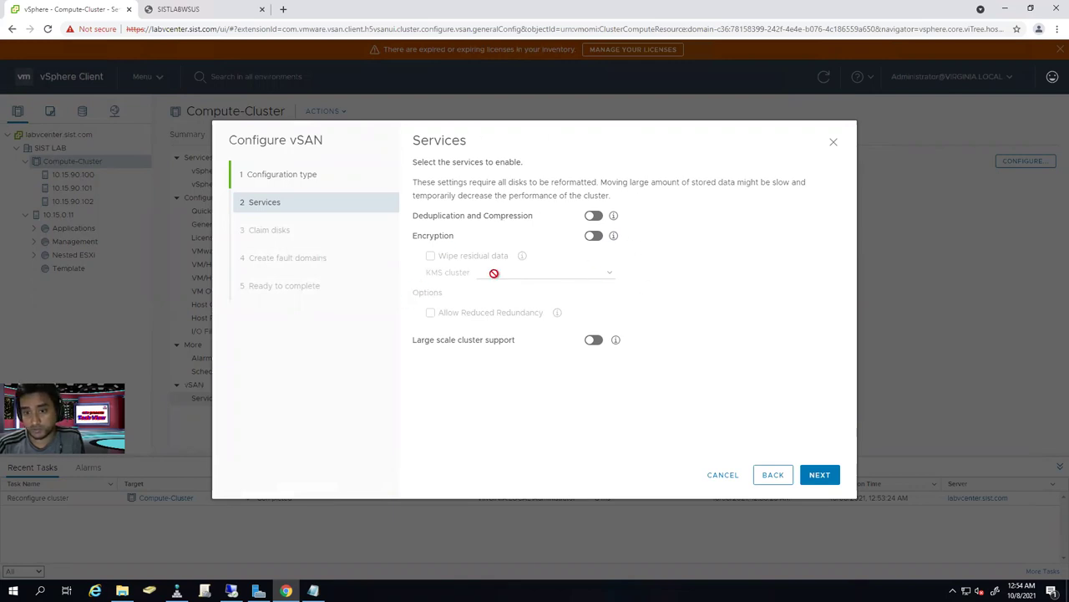
{"action": "left_click", "coordinate": [820, 475]}
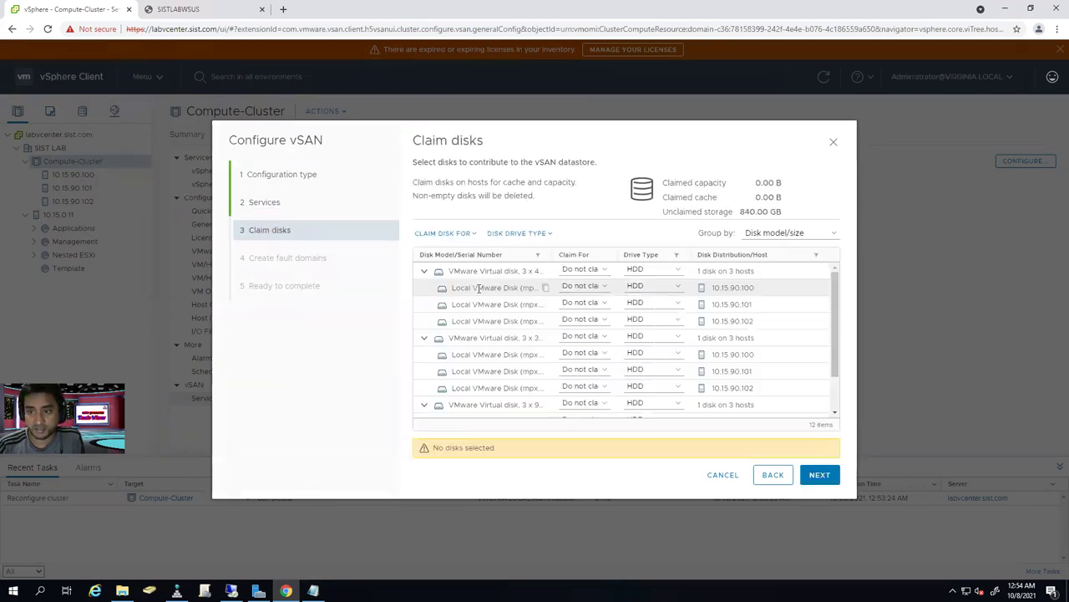
- Group the claimable disks by host and review each host's disk capacities
{"action": "left_click", "coordinate": [435, 236]}
{"action": "left_click", "coordinate": [451, 234]}
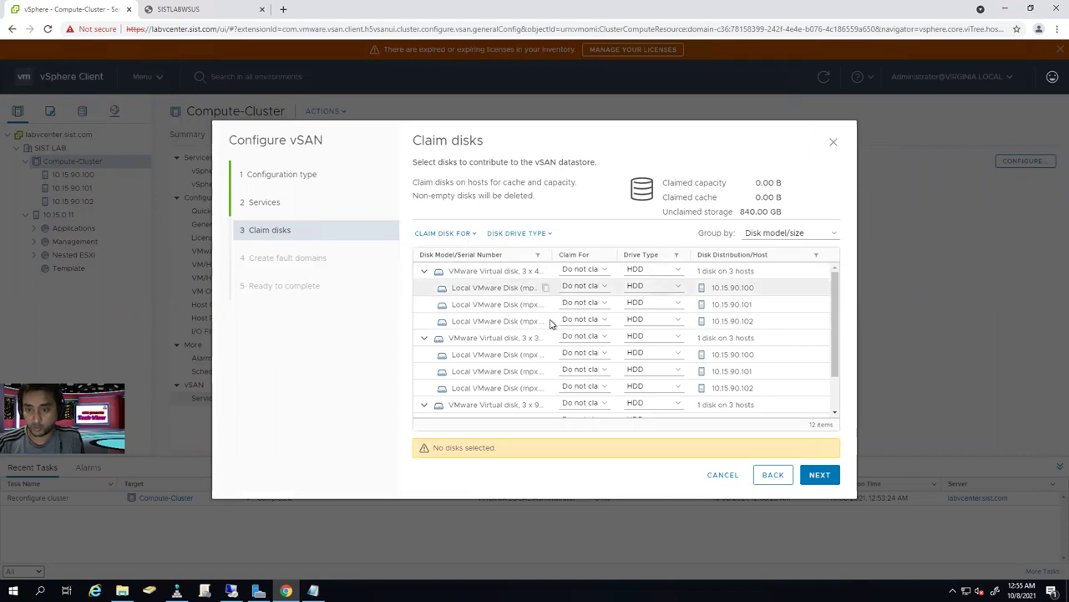
{"action": "left_click", "coordinate": [788, 235]}
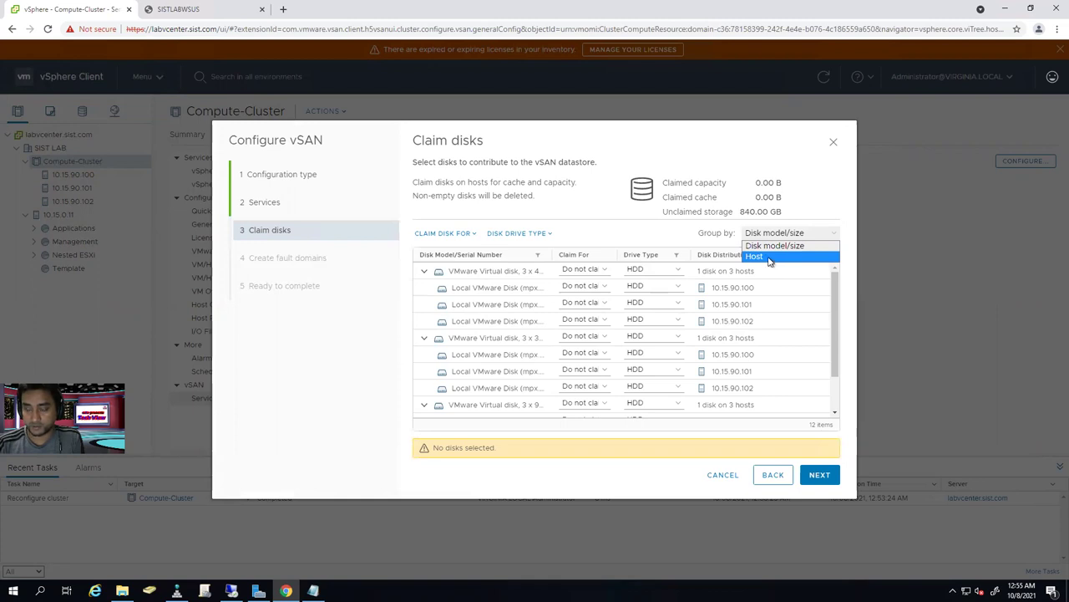
{"action": "left_click", "coordinate": [769, 257]}
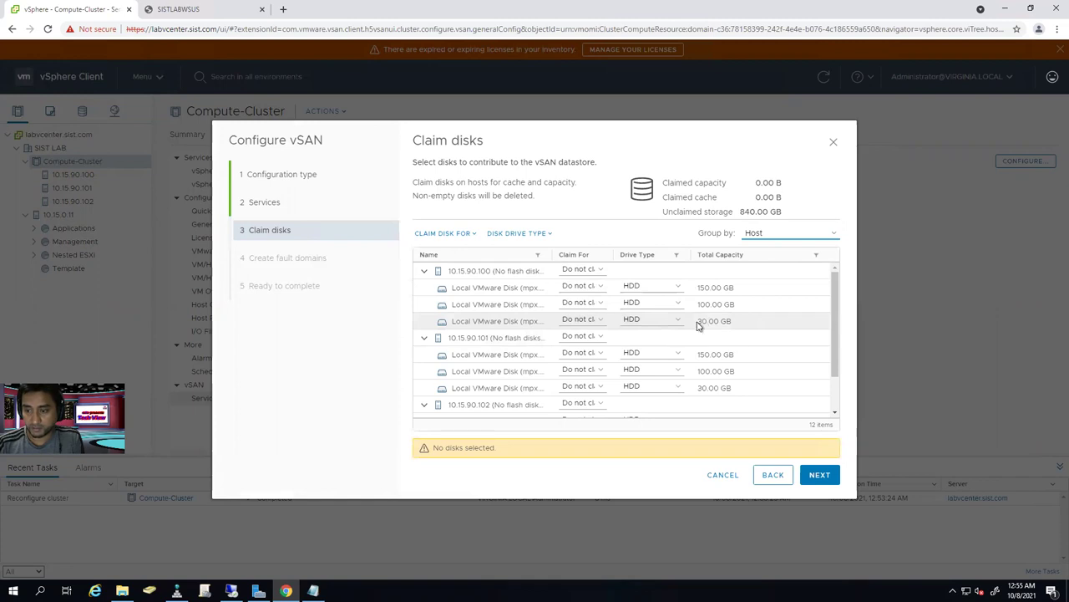
{"action": "left_click_drag", "start_coordinate": [697, 321], "coordinate": [736, 288]}
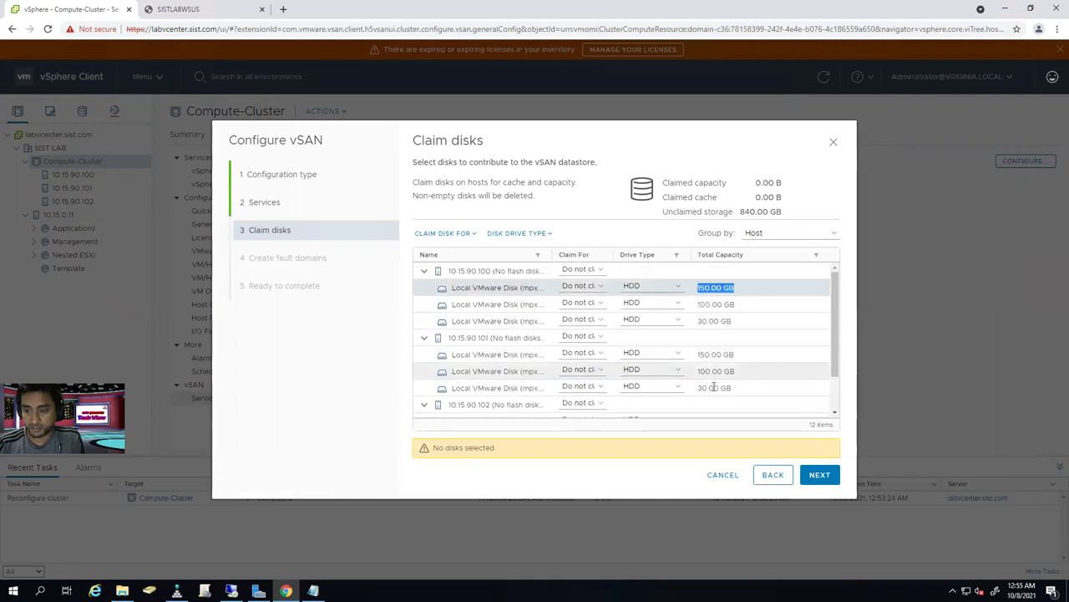
{"action": "scroll", "coordinate": [717, 387], "scroll_direction": "down", "scroll_amount": 1}
{"action": "scroll", "coordinate": [721, 387], "scroll_direction": "up", "scroll_amount": 1}
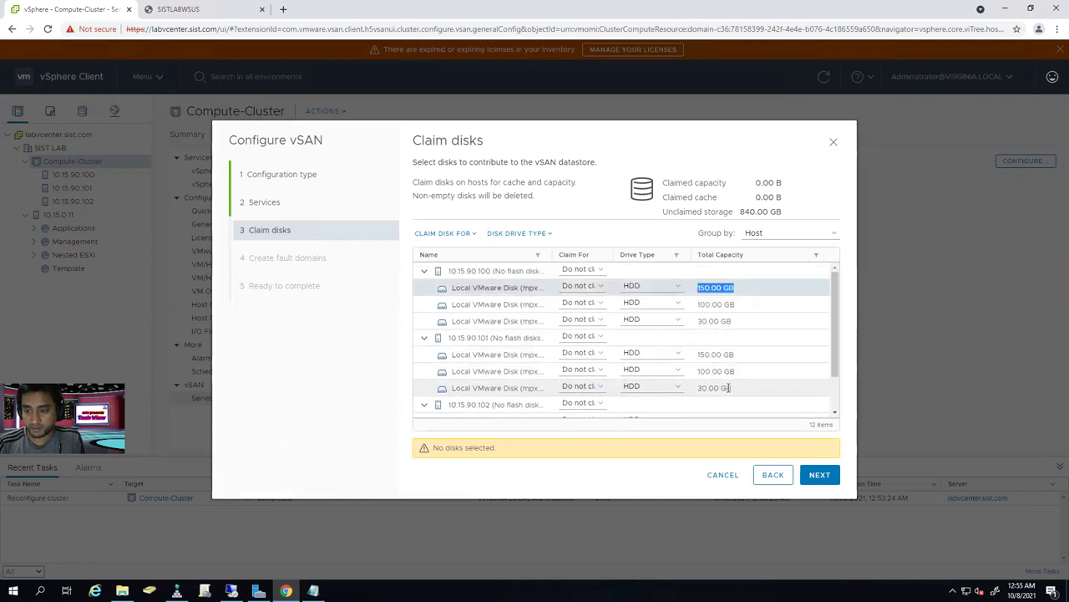
{"action": "left_click_drag", "start_coordinate": [705, 371], "coordinate": [711, 371]}
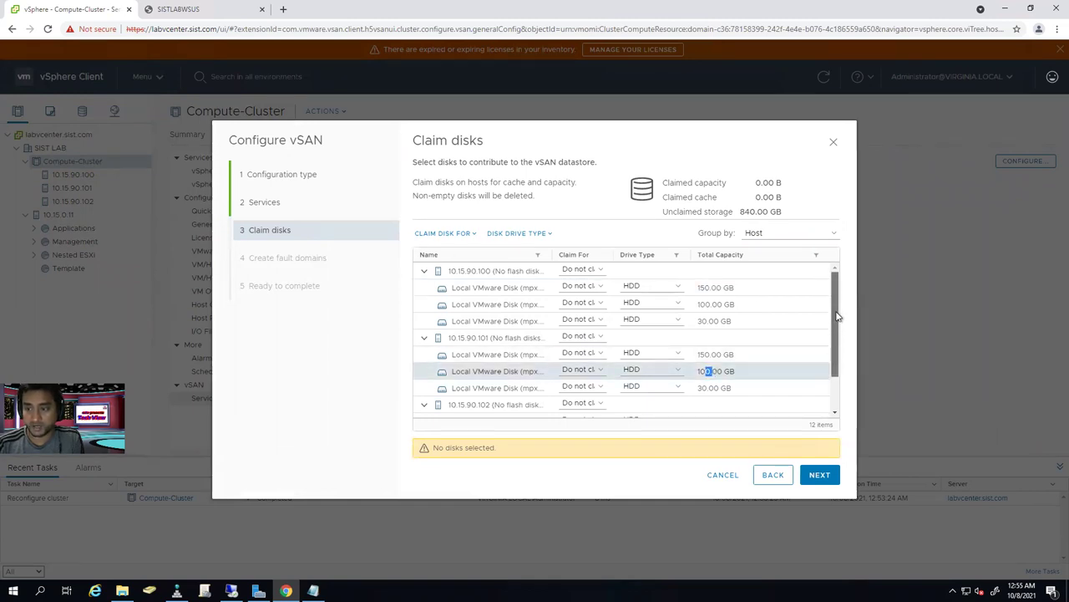
- Examine the drive type and claim options available for the HDD disks of host 10.15.90.100 without changing them
{"action": "left_click", "coordinate": [642, 323]}
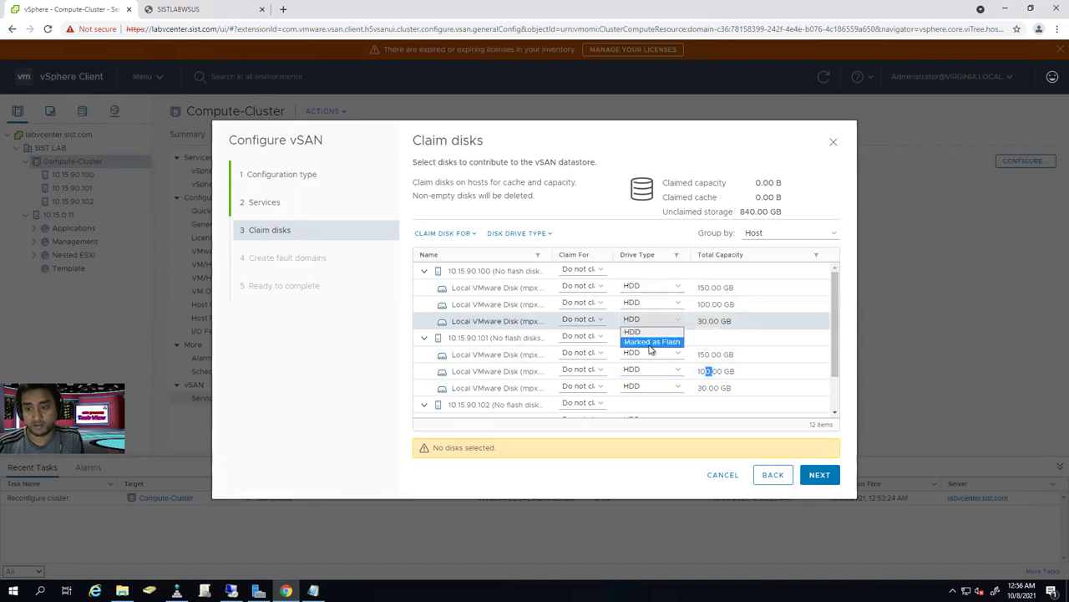
{"action": "left_click", "coordinate": [590, 323]}
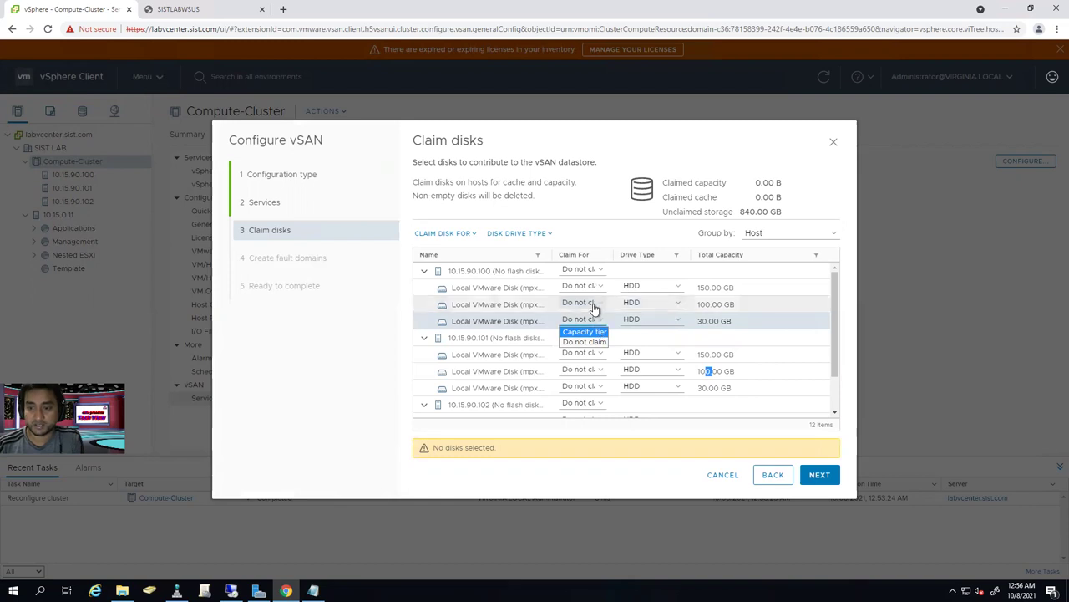
{"action": "left_click", "coordinate": [593, 304]}
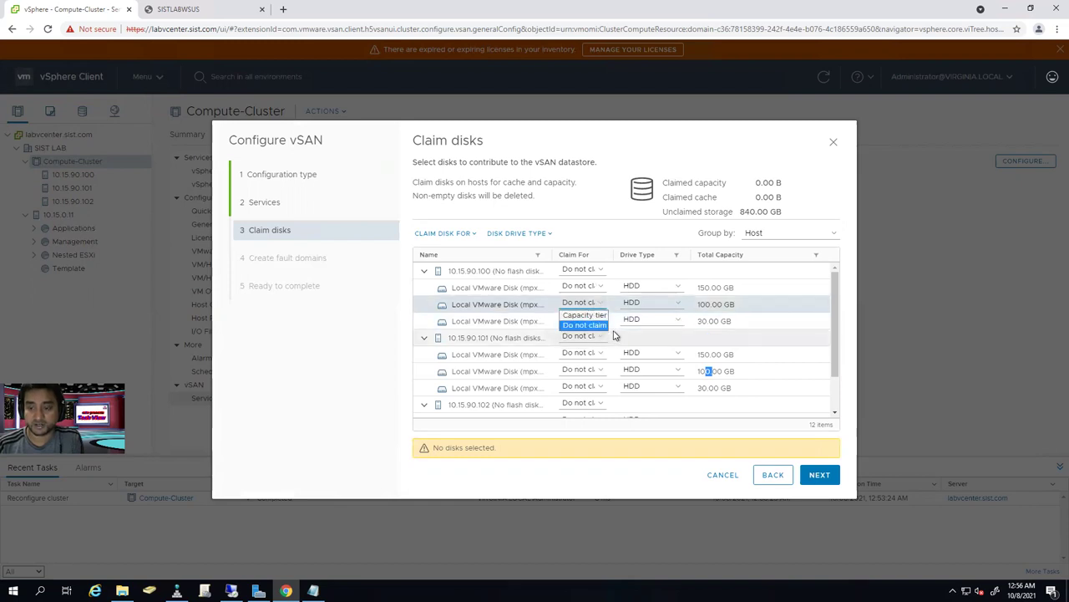
{"action": "left_click", "coordinate": [589, 286]}
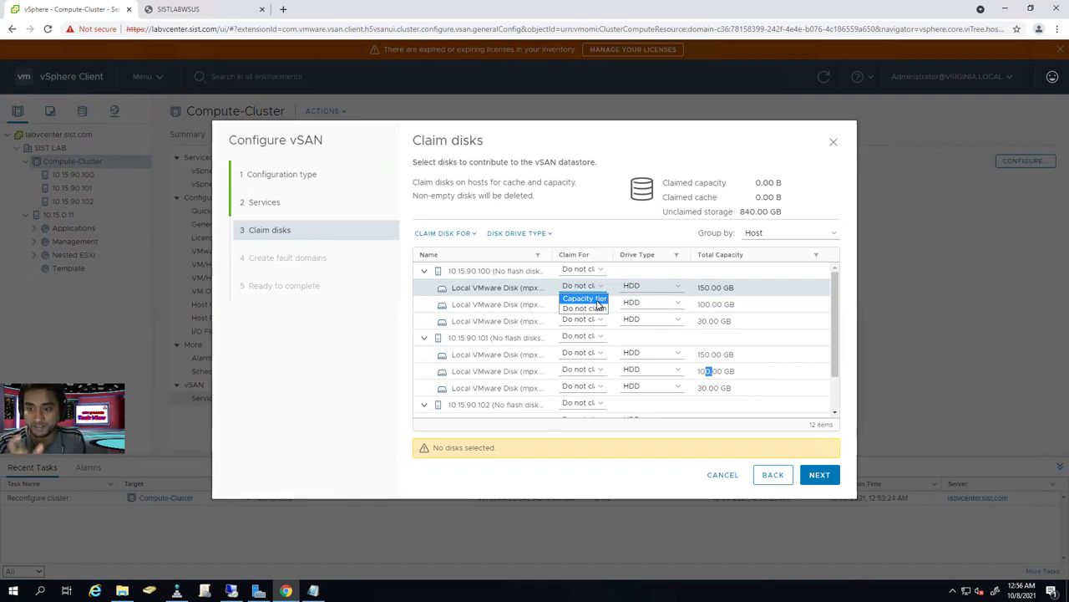
{"action": "left_click", "coordinate": [598, 308]}
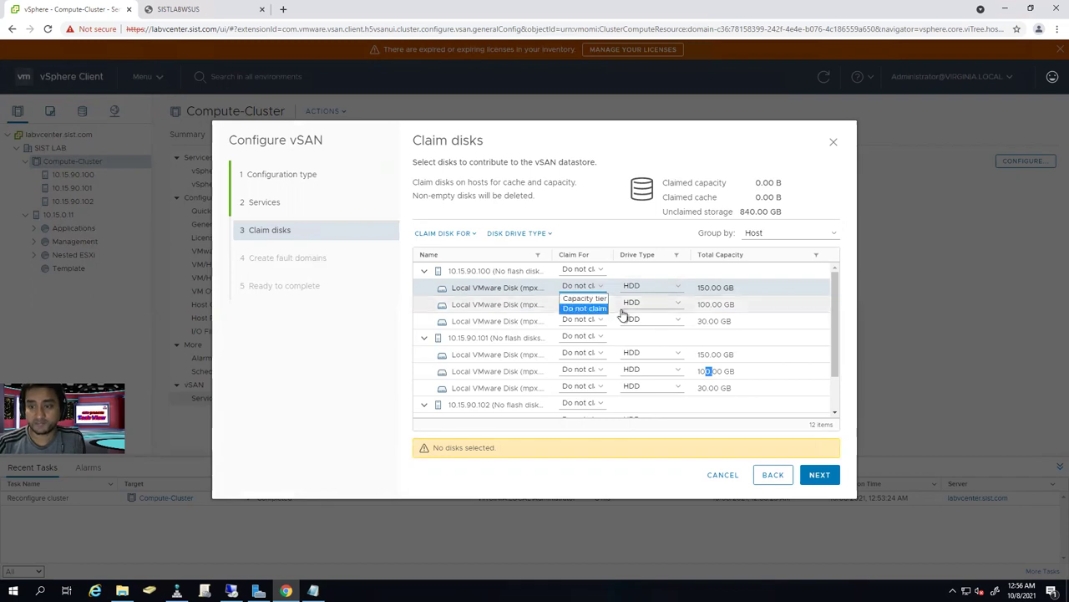
{"action": "left_click", "coordinate": [598, 319]}
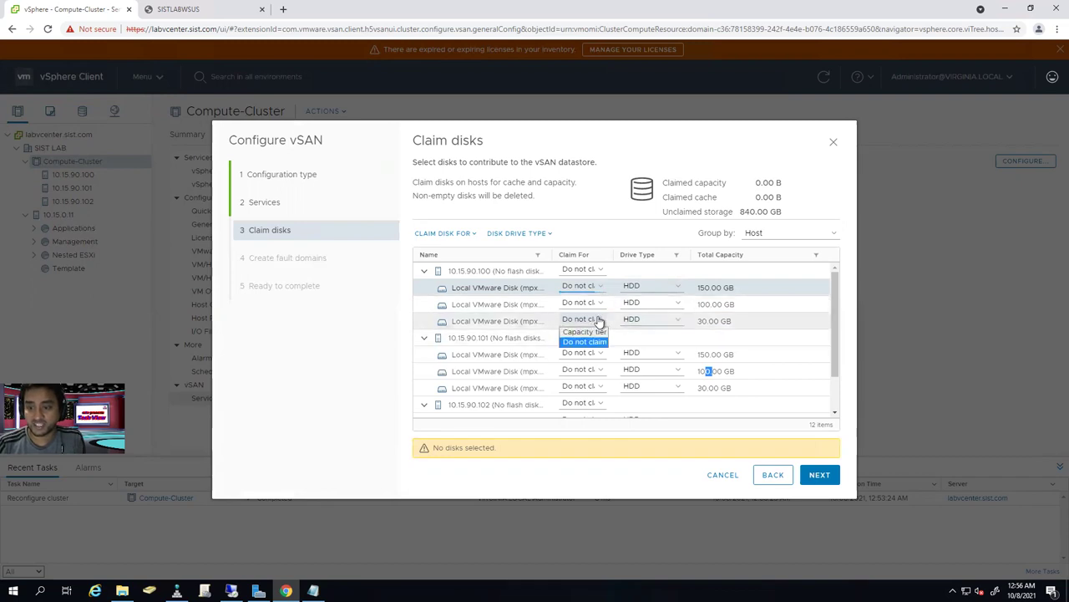
- Mark the 30 GB disk of host 10.15.90.100 as flash and claim it for the cache tier
{"action": "left_click", "coordinate": [641, 324]}
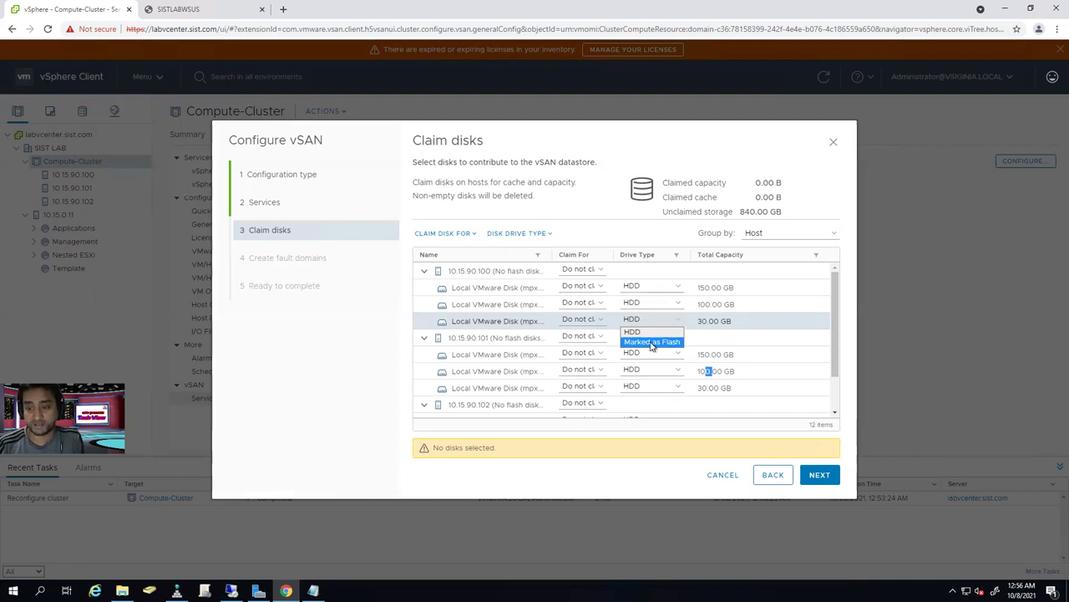
{"action": "left_click", "coordinate": [652, 342]}
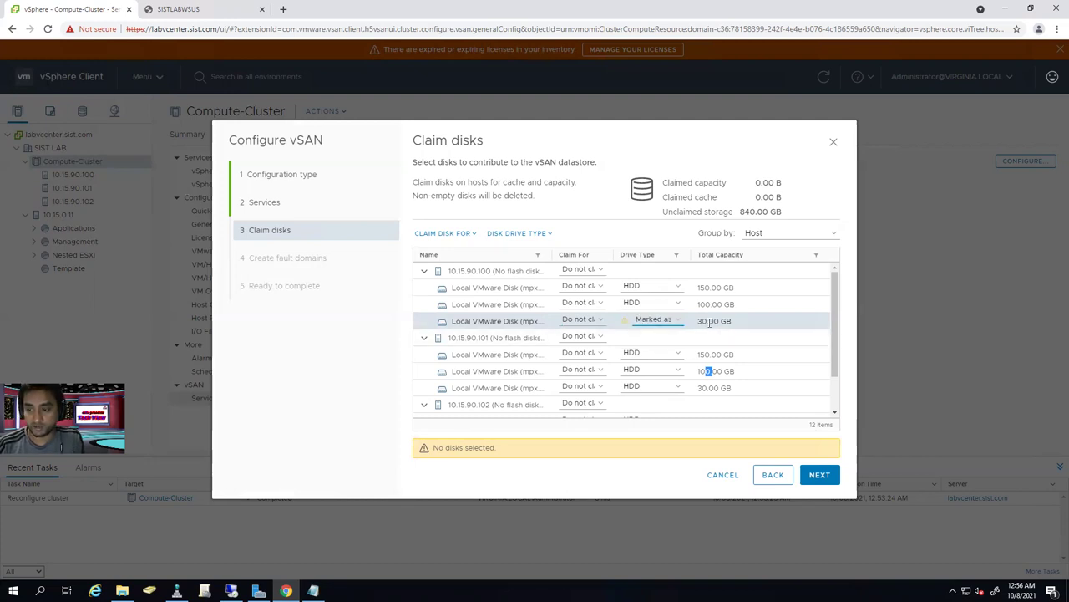
{"action": "left_click", "coordinate": [585, 320]}
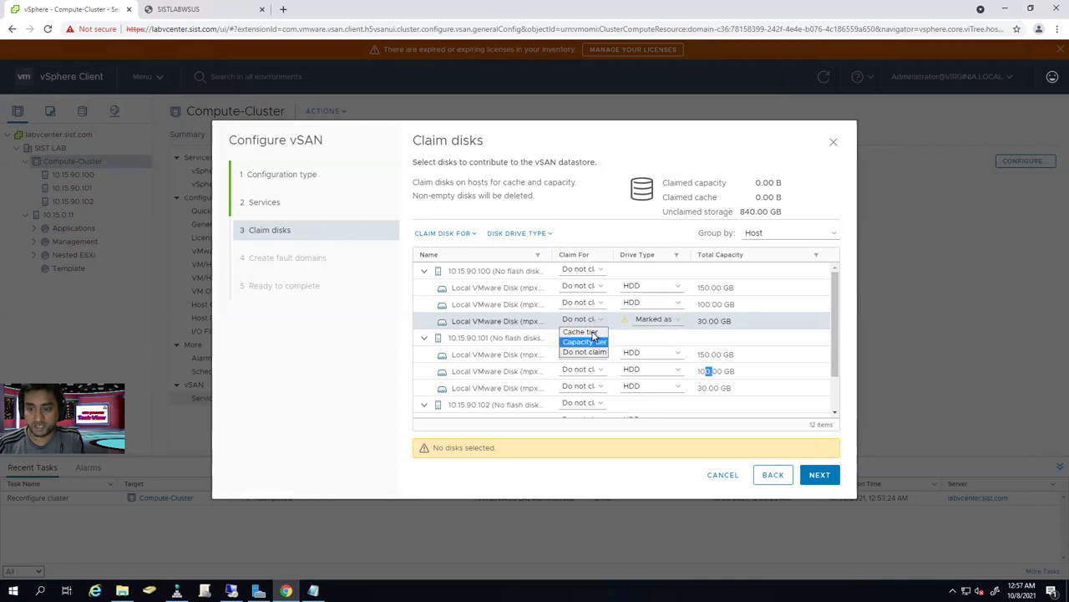
{"action": "left_click", "coordinate": [604, 344]}
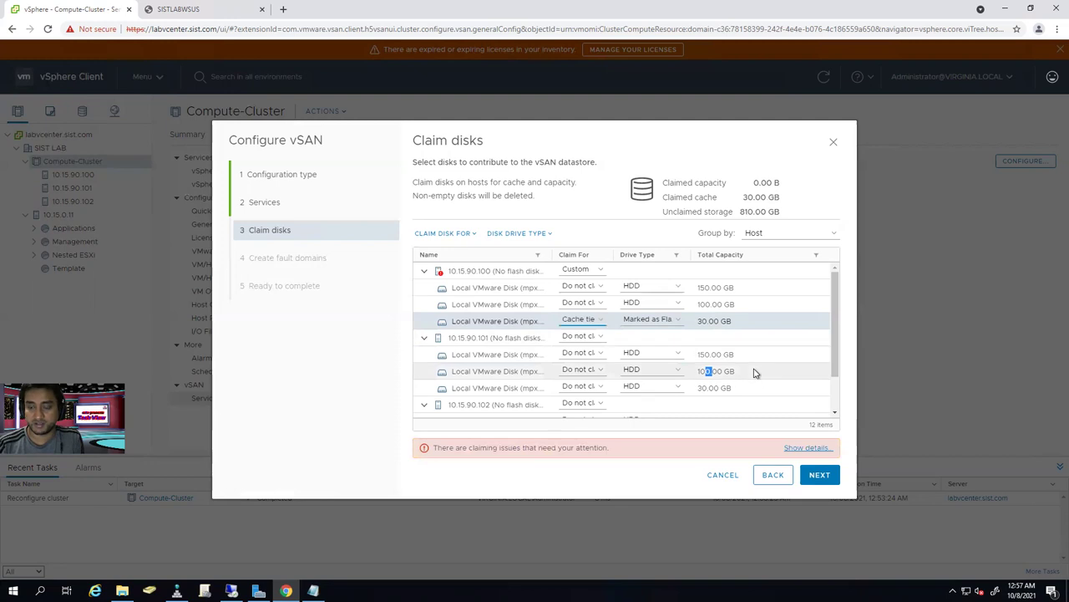
- Mark the 30 GB disk of host 10.15.90.101 as flash and claim it for the cache tier
{"action": "left_click_drag", "start_coordinate": [833, 346], "coordinate": [833, 376]}
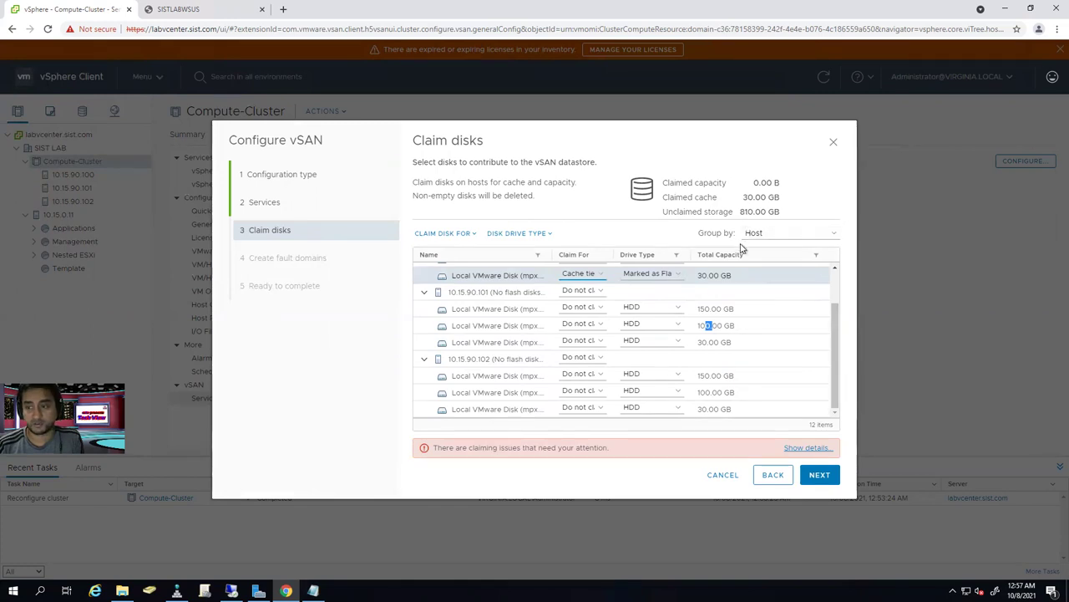
{"action": "left_click_drag", "start_coordinate": [699, 343], "coordinate": [730, 343]}
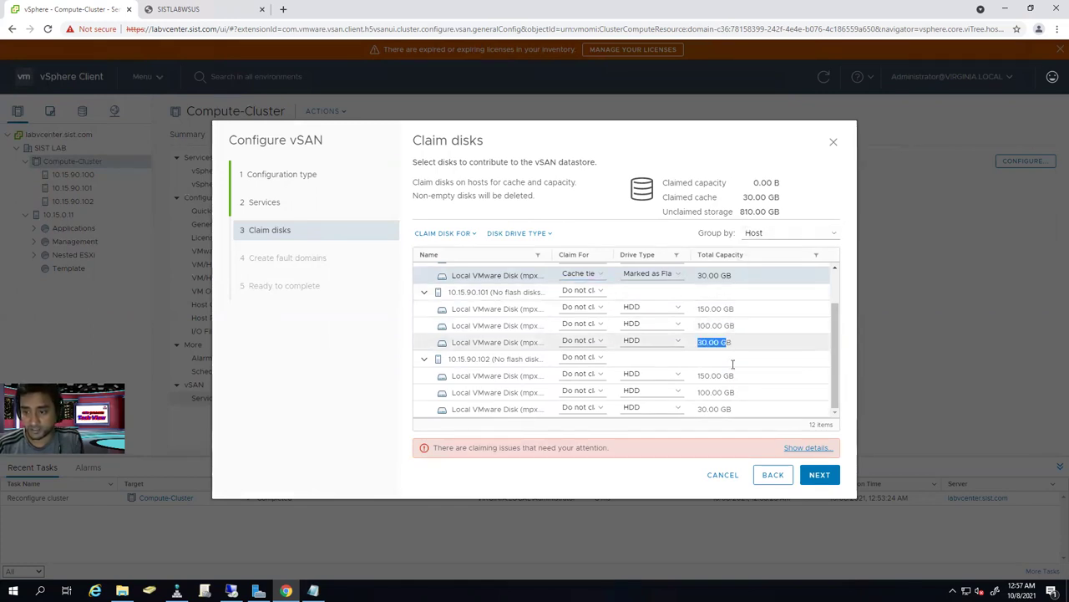
{"action": "left_click", "coordinate": [637, 341]}
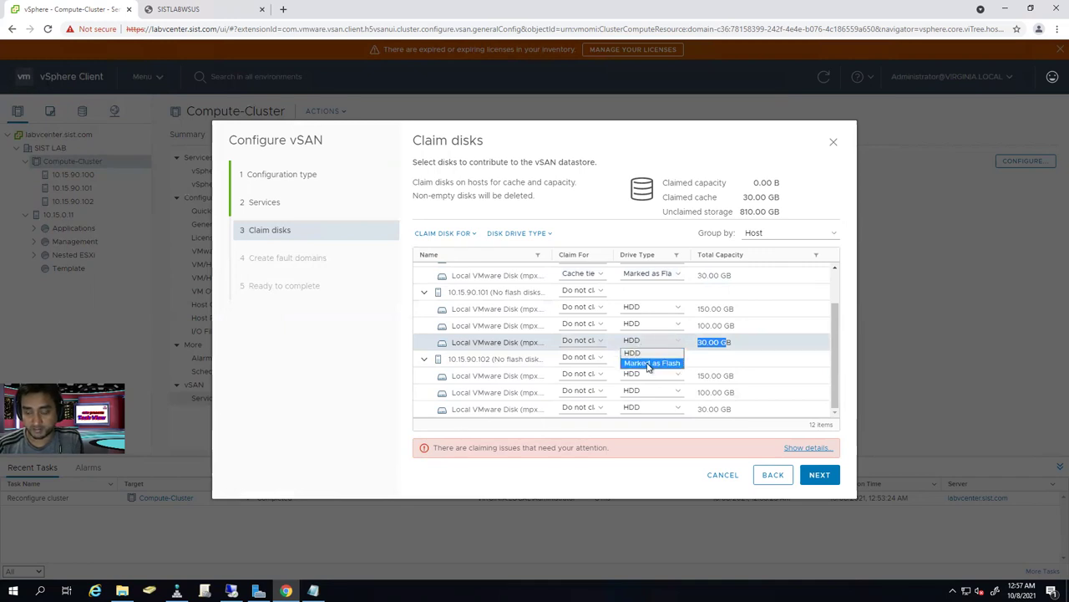
{"action": "left_click", "coordinate": [648, 363]}
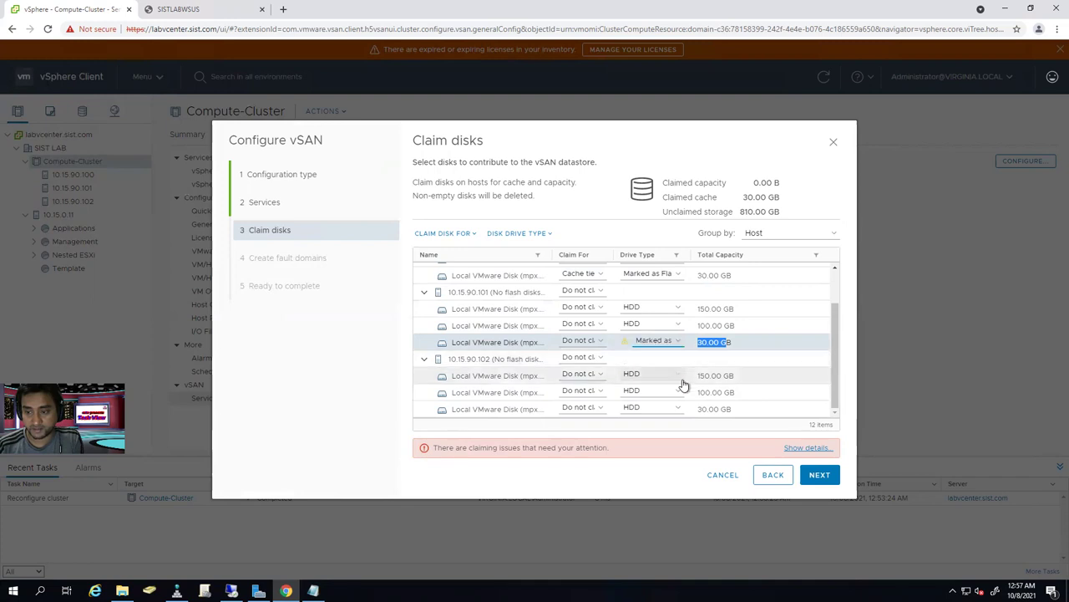
{"action": "left_click", "coordinate": [595, 342]}
{"action": "left_click", "coordinate": [585, 353]}
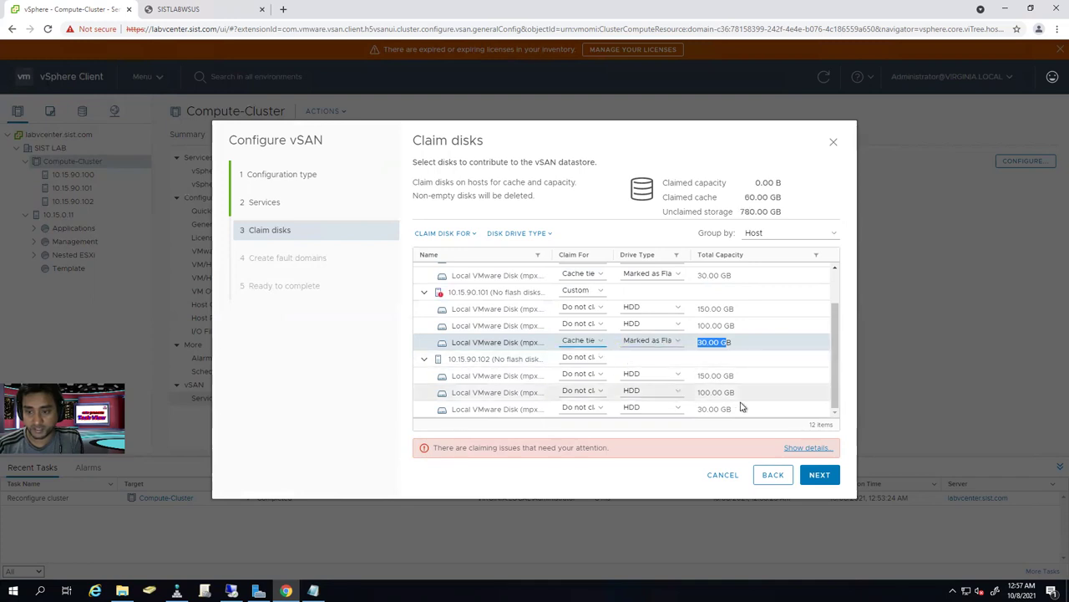
- Mark the 30 GB disk of host 10.15.90.102 as flash and claim it for the cache tier
{"action": "left_click", "coordinate": [659, 409]}
{"action": "left_click", "coordinate": [651, 429]}
{"action": "left_click", "coordinate": [590, 408]}
{"action": "left_click", "coordinate": [584, 420]}
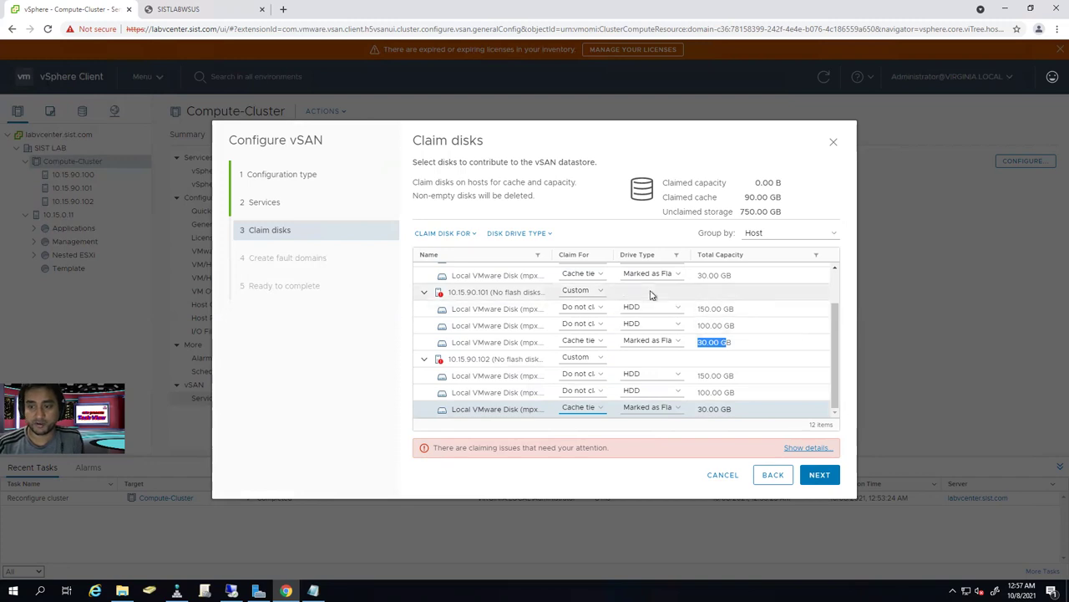
- Claim the 150 GB and 100 GB HDD disks of host 10.15.90.100 for the capacity tier
{"action": "scroll", "coordinate": [836, 311], "scroll_direction": "up", "scroll_amount": 1}
{"action": "scroll", "coordinate": [839, 309], "scroll_direction": "up", "scroll_amount": 1}
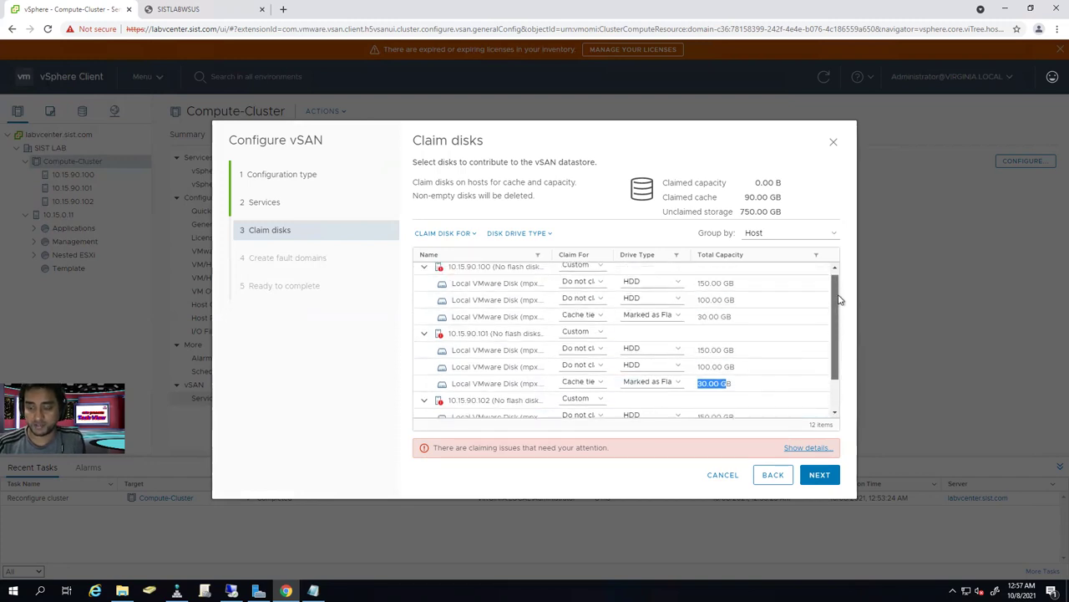
{"action": "left_click", "coordinate": [586, 287]}
{"action": "left_click", "coordinate": [587, 299]}
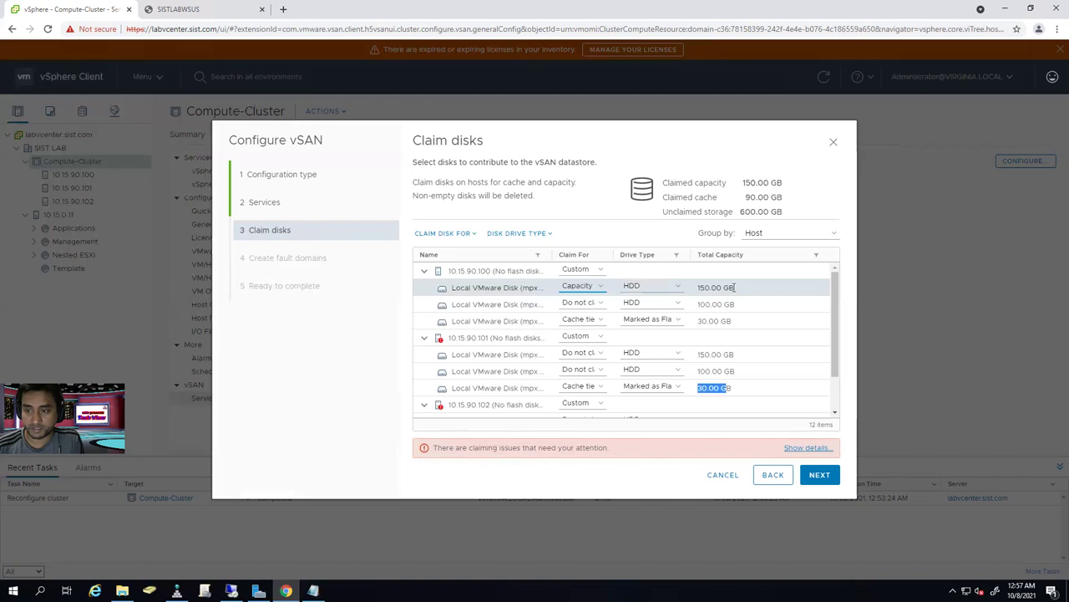
{"action": "left_click_drag", "start_coordinate": [741, 183], "coordinate": [784, 184]}
{"action": "left_click_drag", "start_coordinate": [664, 198], "coordinate": [778, 199]}
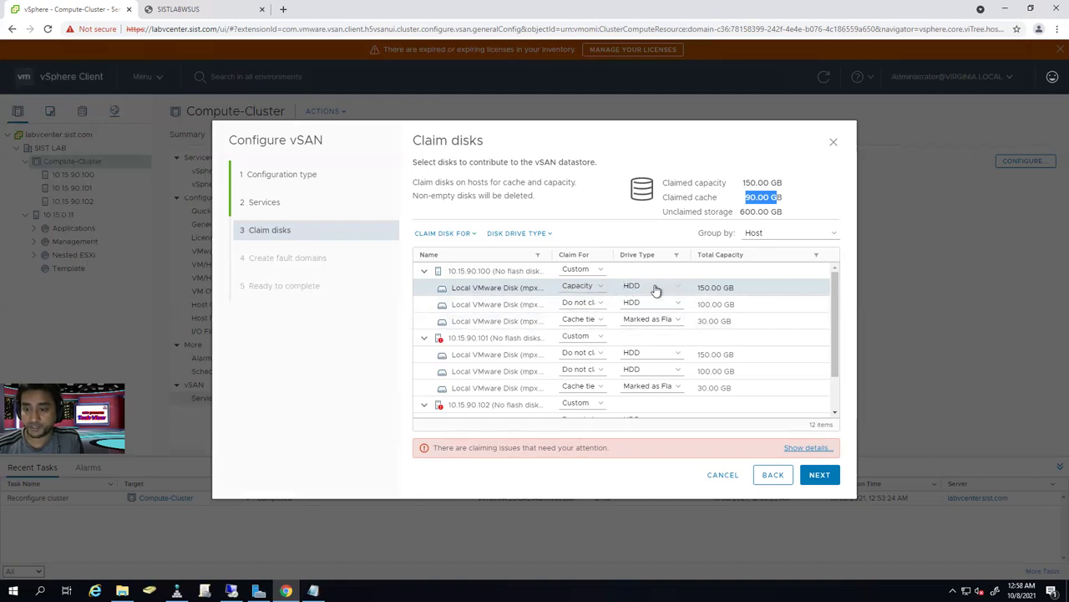
{"action": "left_click", "coordinate": [595, 304]}
{"action": "left_click", "coordinate": [588, 315]}
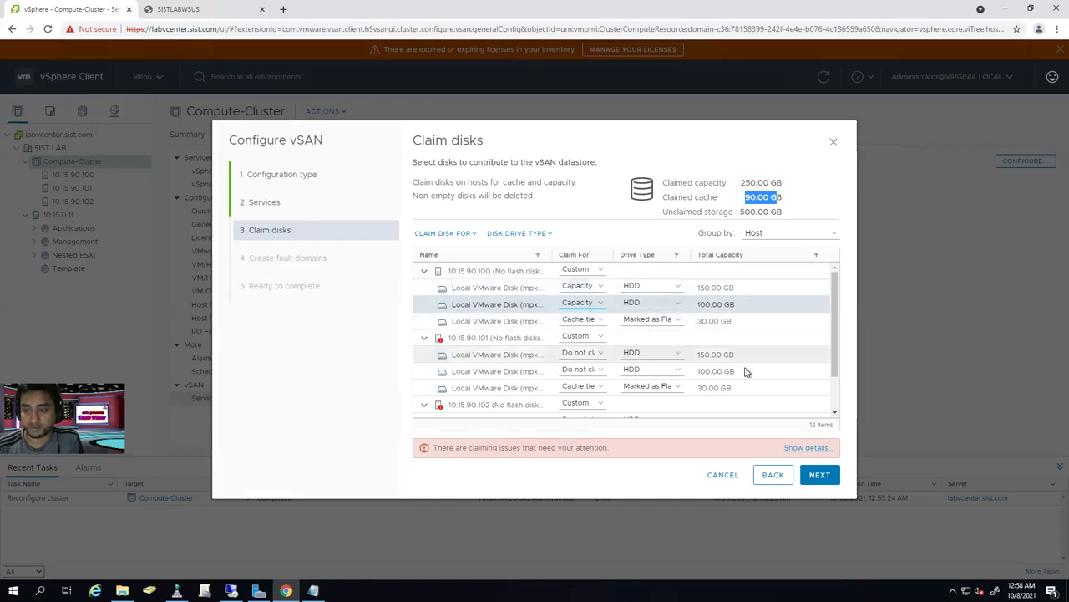
- Claim the 150 GB and 100 GB HDD disks of host 10.15.90.101 for the capacity tier
{"action": "left_click", "coordinate": [591, 356]}
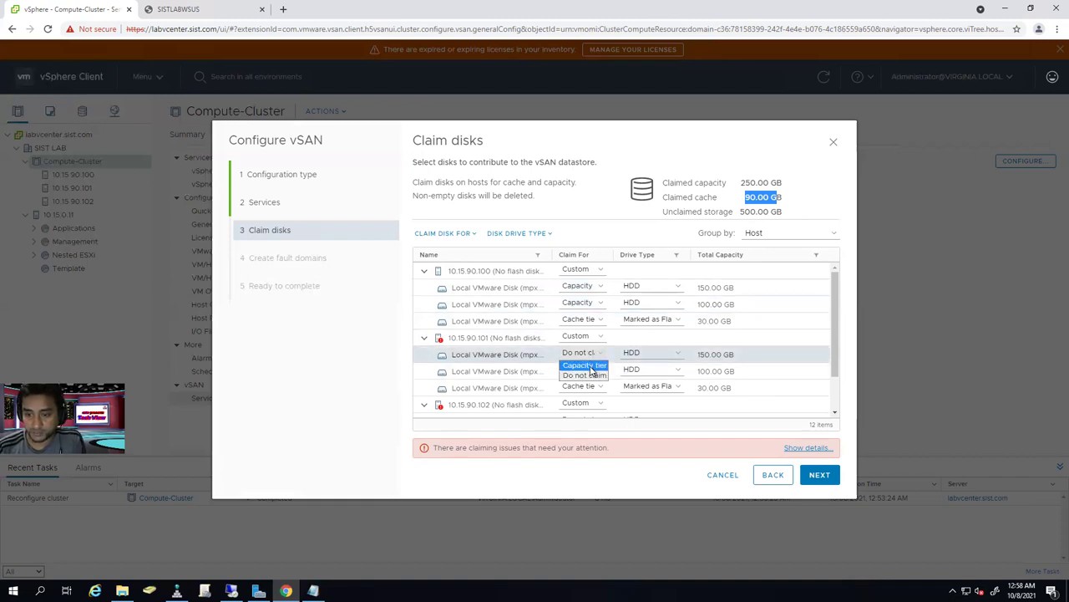
{"action": "left_click", "coordinate": [583, 365]}
{"action": "left_click", "coordinate": [593, 371]}
{"action": "left_click", "coordinate": [585, 382]}
{"action": "left_click_drag", "start_coordinate": [741, 181], "coordinate": [762, 182]}
- Claim the 150 GB and 100 GB HDD disks of host 10.15.90.102 for the capacity tier and check the claimed totals
{"action": "scroll", "coordinate": [833, 355], "scroll_direction": "down", "scroll_amount": 2}
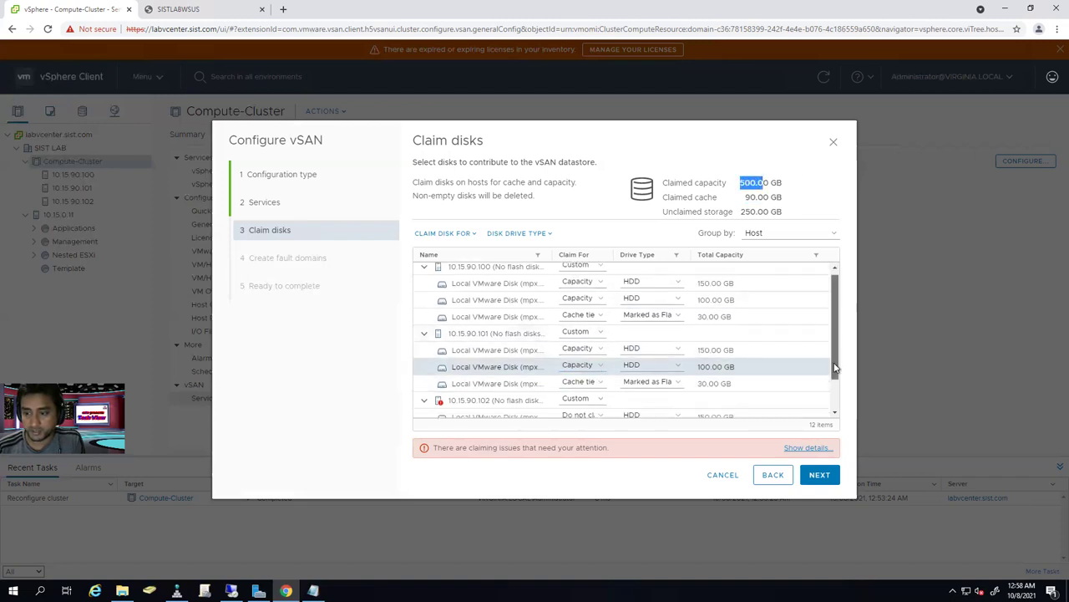
{"action": "left_click", "coordinate": [582, 376]}
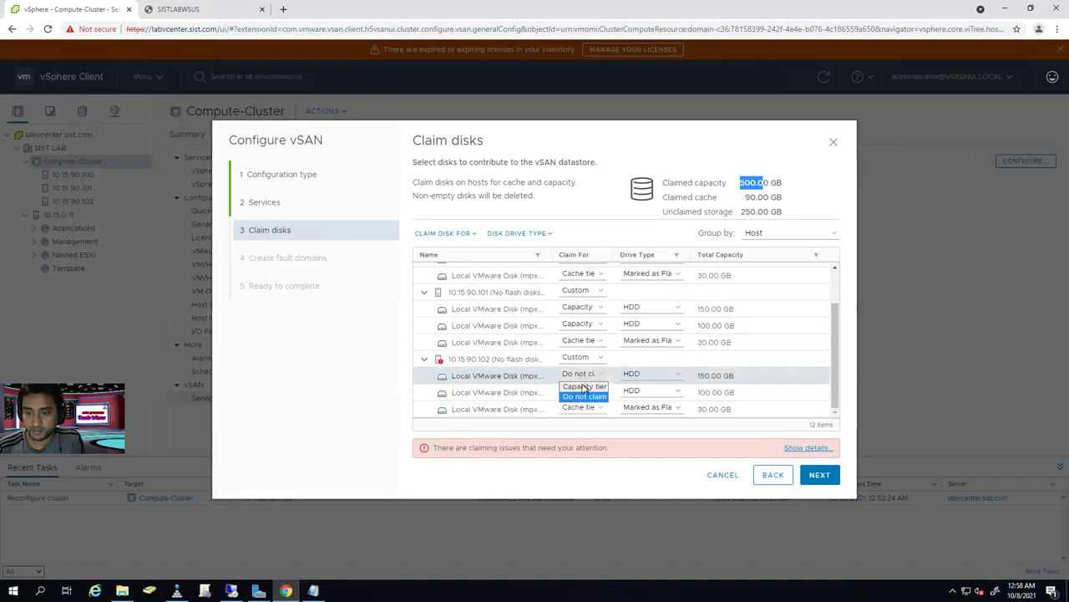
{"action": "left_click", "coordinate": [585, 386]}
{"action": "left_click", "coordinate": [590, 393]}
{"action": "left_click", "coordinate": [584, 403]}
{"action": "mouse_move", "coordinate": [836, 372]}
{"action": "left_mouse_down"}
{"action": "mouse_move", "coordinate": [836, 296]}
{"action": "mouse_move", "coordinate": [835, 381]}
{"action": "left_mouse_up"}
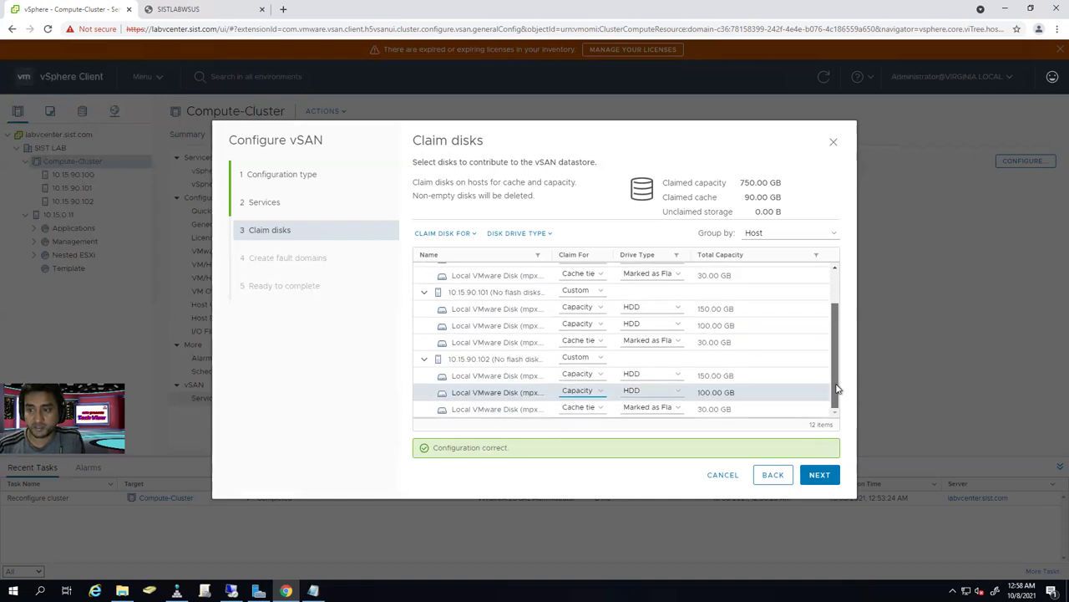
{"action": "left_click_drag", "start_coordinate": [740, 184], "coordinate": [791, 189]}
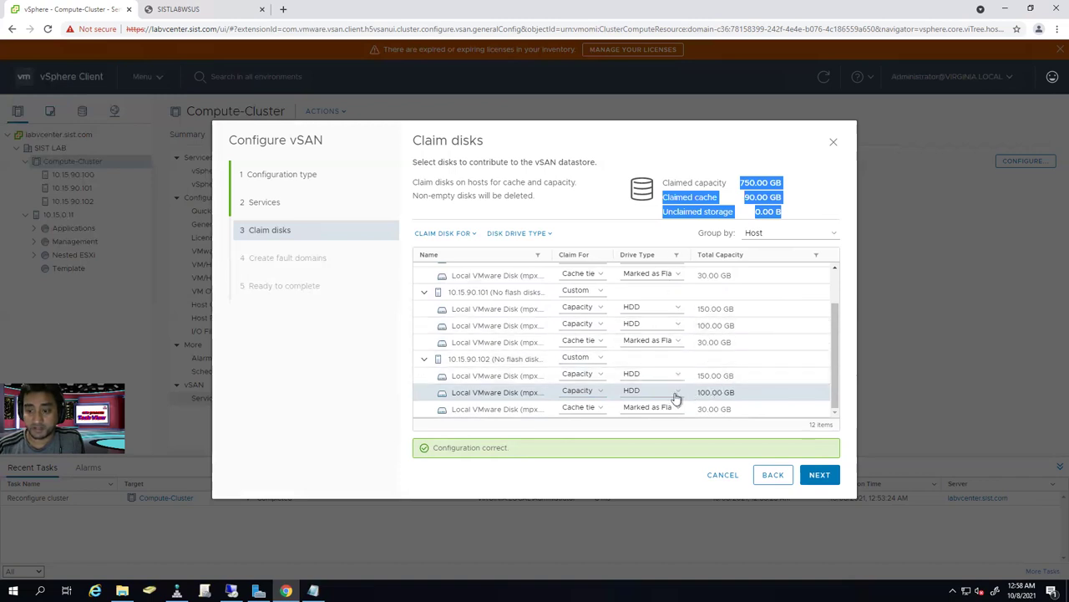
{"action": "left_click_drag", "start_coordinate": [698, 392], "coordinate": [711, 392]}
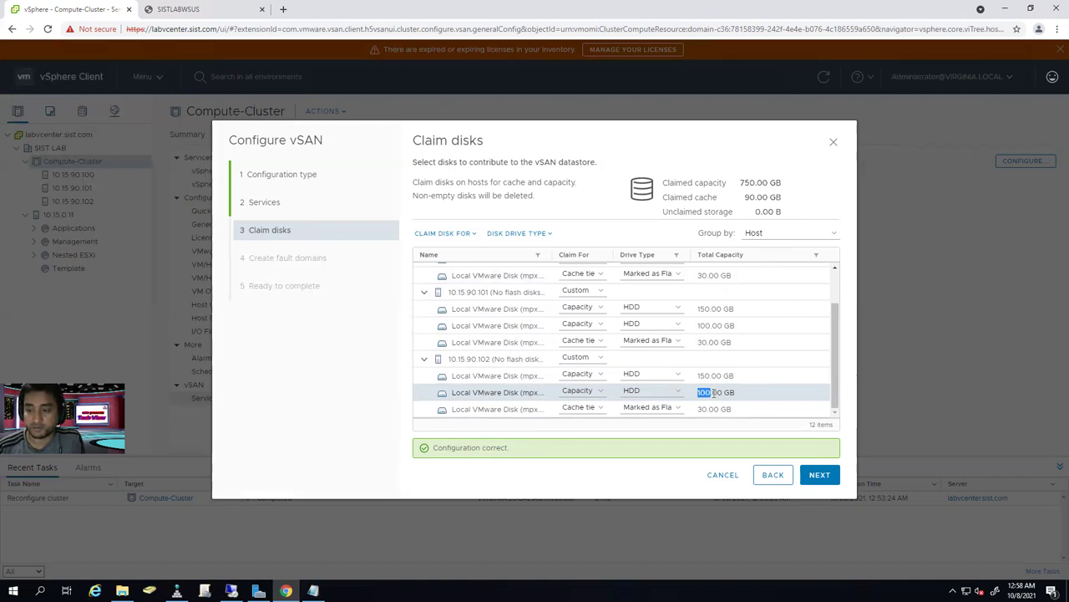
{"action": "left_click_drag", "start_coordinate": [742, 180], "coordinate": [786, 182]}
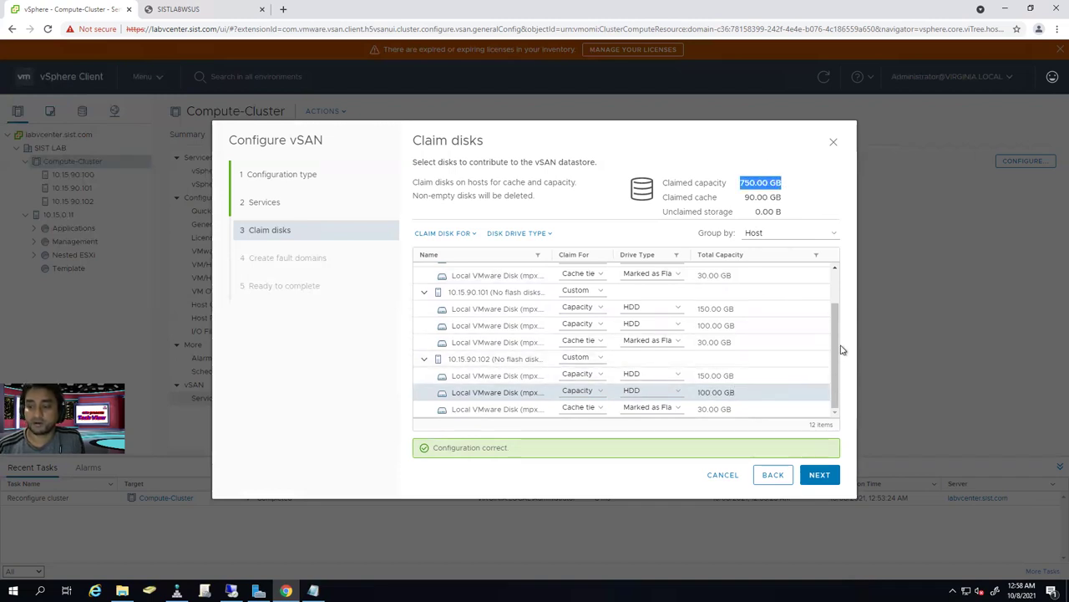
{"action": "mouse_move", "coordinate": [833, 360]}
{"action": "left_mouse_down"}
{"action": "mouse_move", "coordinate": [833, 287]}
{"action": "mouse_move", "coordinate": [838, 362]}
{"action": "left_mouse_up"}
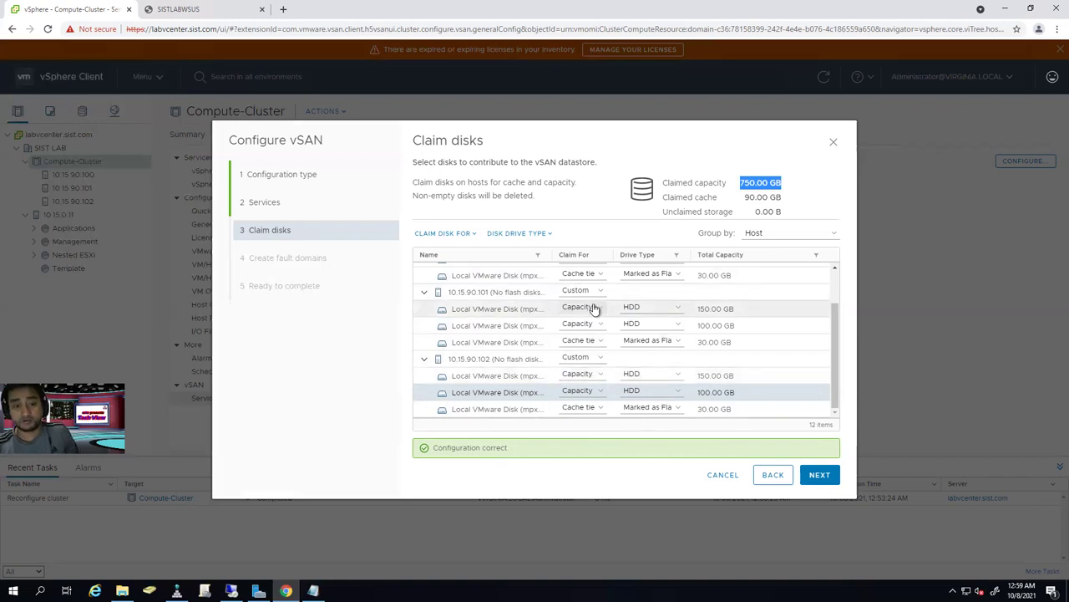
- Finish the vSAN configuration without adding fault domains and enlarge the recent tasks area to follow its progress
{"action": "left_click", "coordinate": [817, 476]}
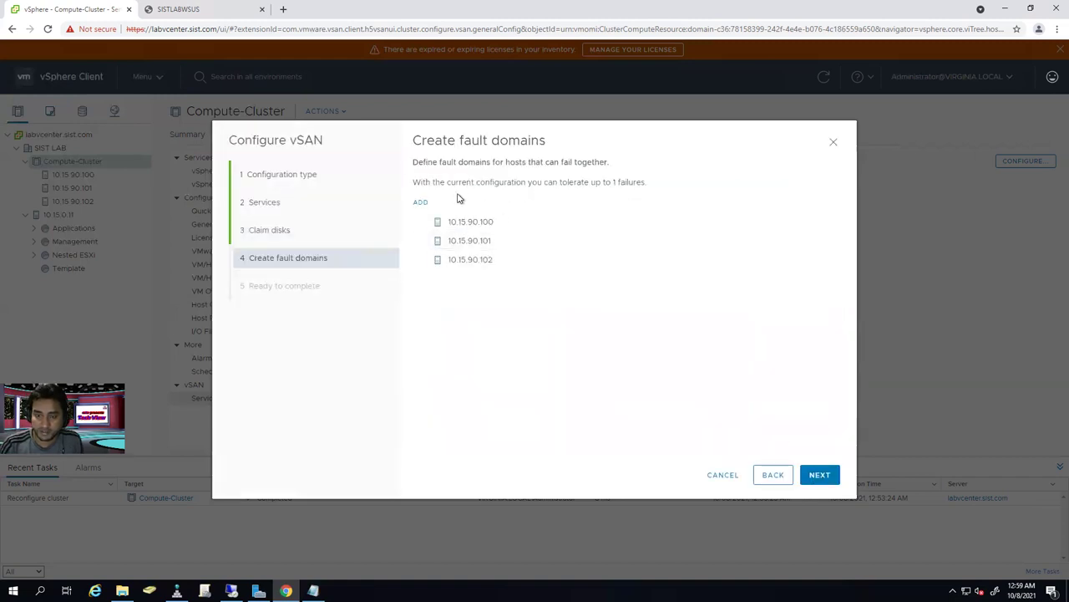
{"action": "left_click", "coordinate": [822, 477]}
{"action": "left_click", "coordinate": [826, 478]}
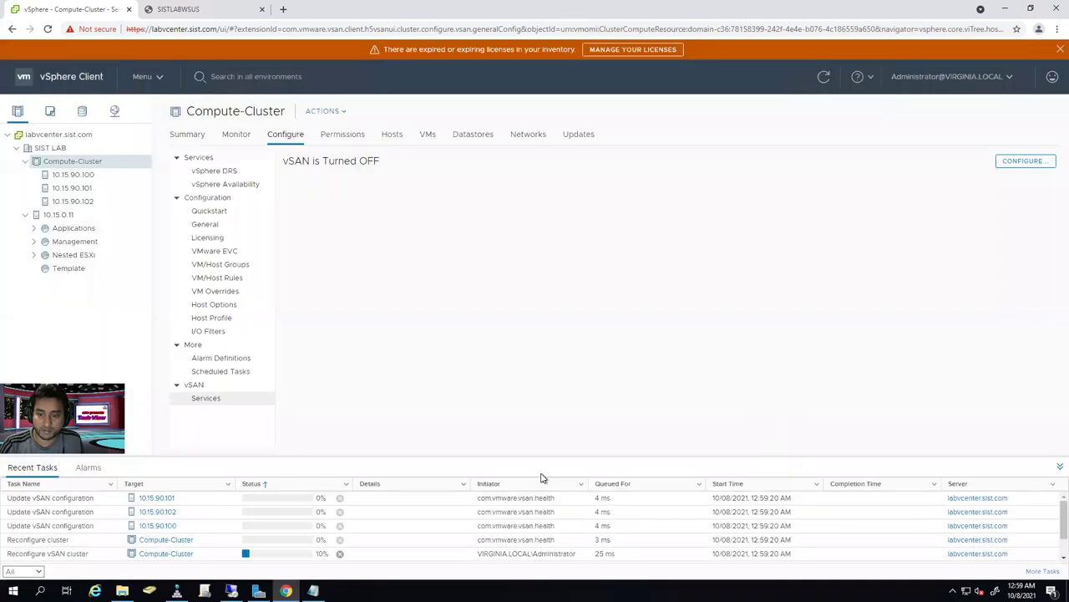
{"action": "left_click_drag", "start_coordinate": [564, 455], "coordinate": [567, 385]}
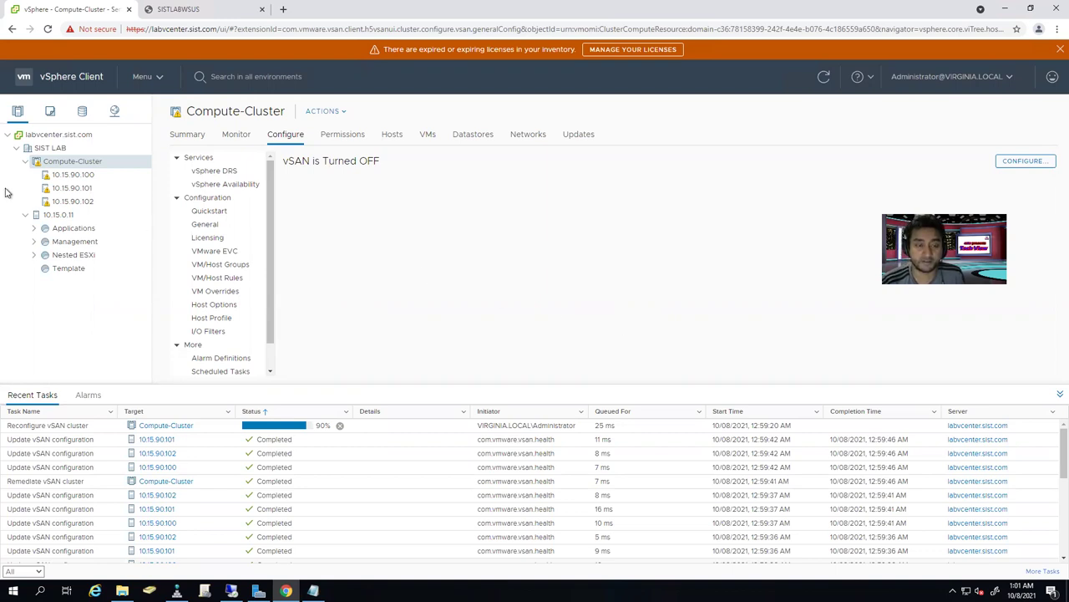
- Examine the Management Network on vSwitch0 and the vmk0 VMkernel adapter of host 10.15.90.100
{"action": "left_click", "coordinate": [72, 175]}
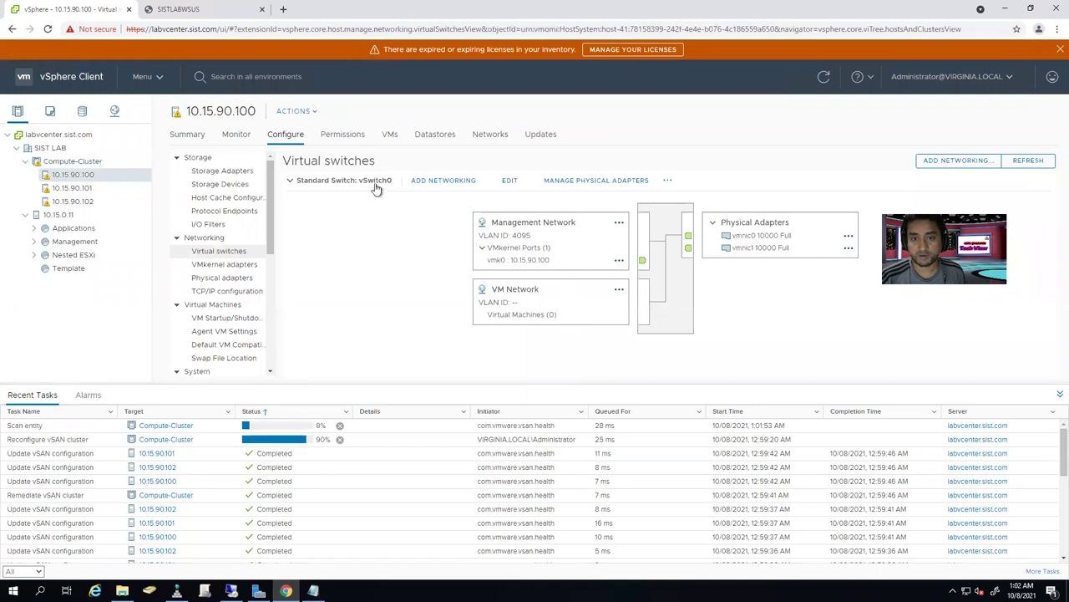
{"action": "left_click", "coordinate": [525, 228]}
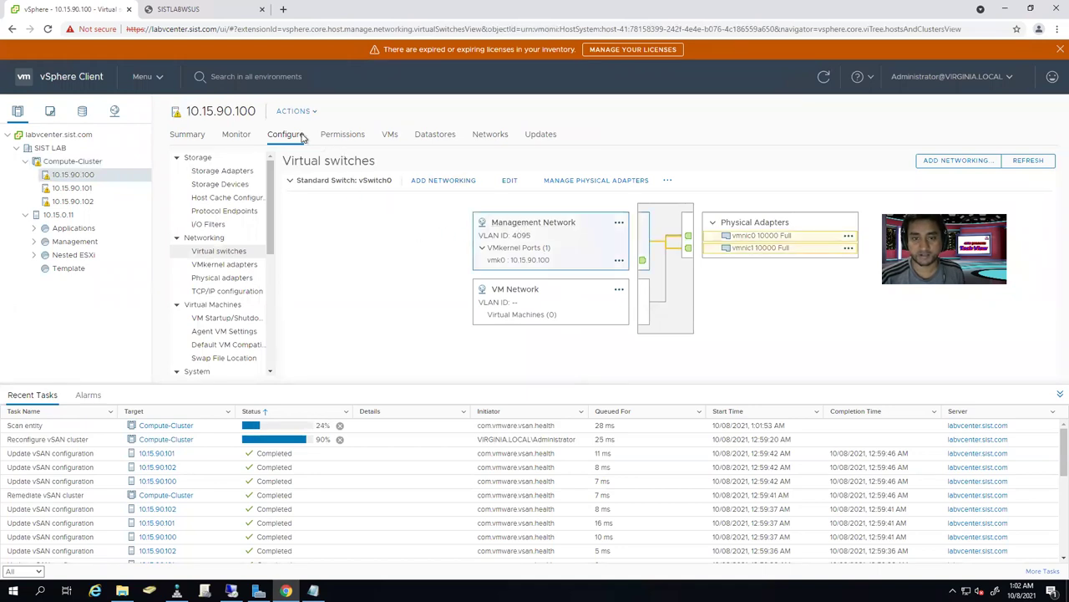
{"action": "left_click", "coordinate": [241, 268]}
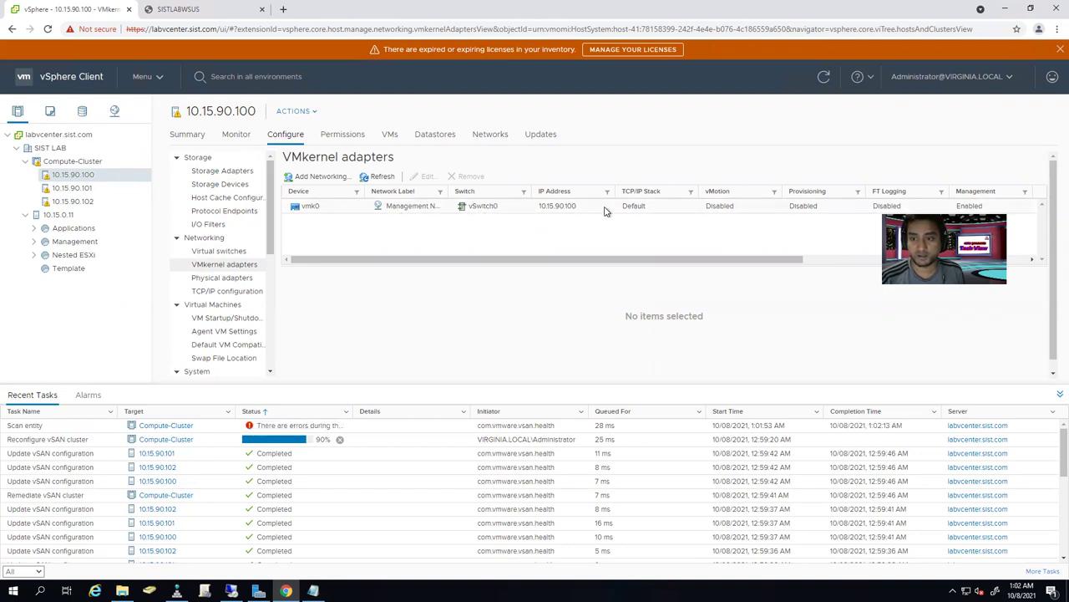
{"action": "left_click", "coordinate": [570, 209]}
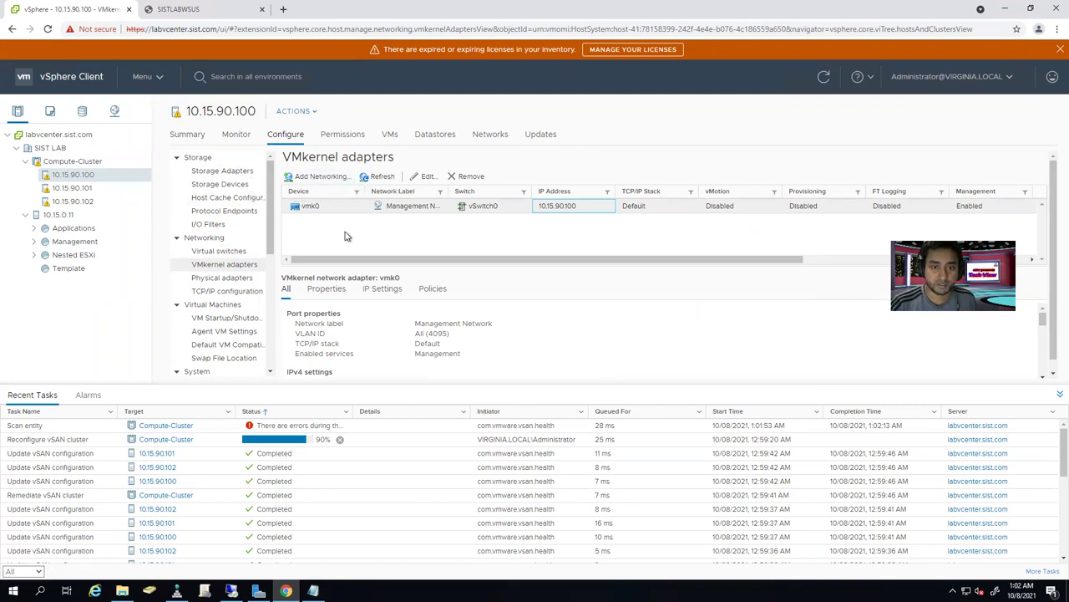
- Start adding a VMkernel network adapter to host 10.15.90.100 on a new standard switch with an MTU of 1500
{"action": "left_click", "coordinate": [227, 253]}
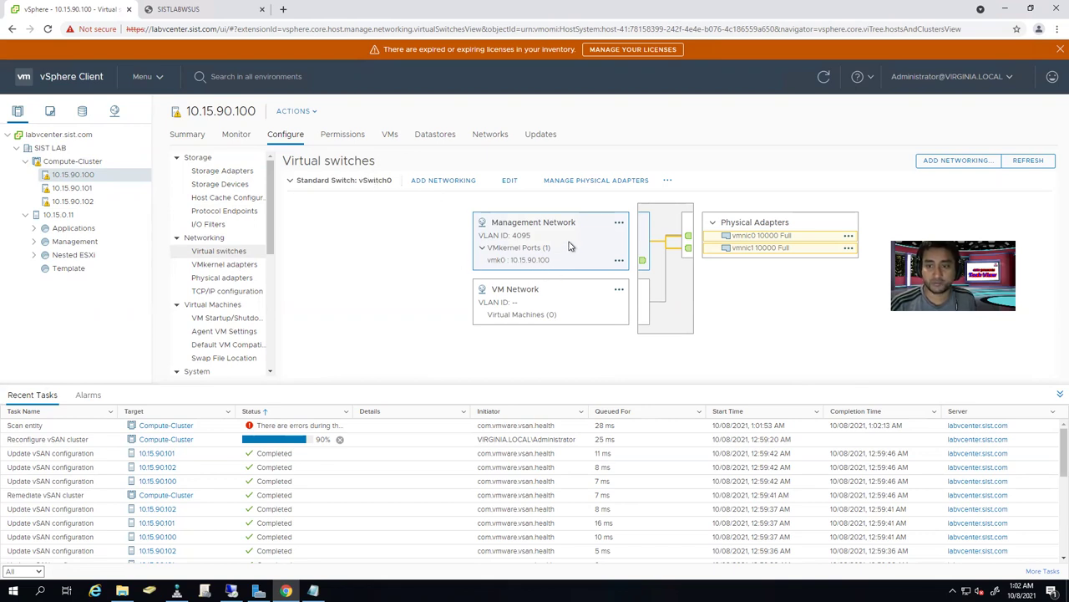
{"action": "left_click", "coordinate": [452, 185]}
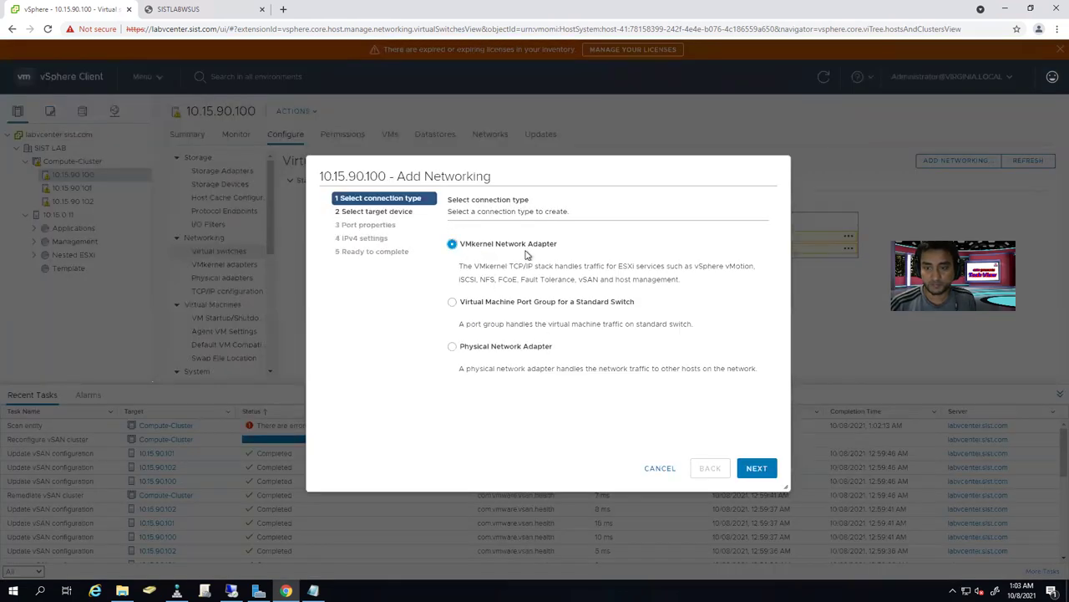
{"action": "left_click", "coordinate": [756, 471]}
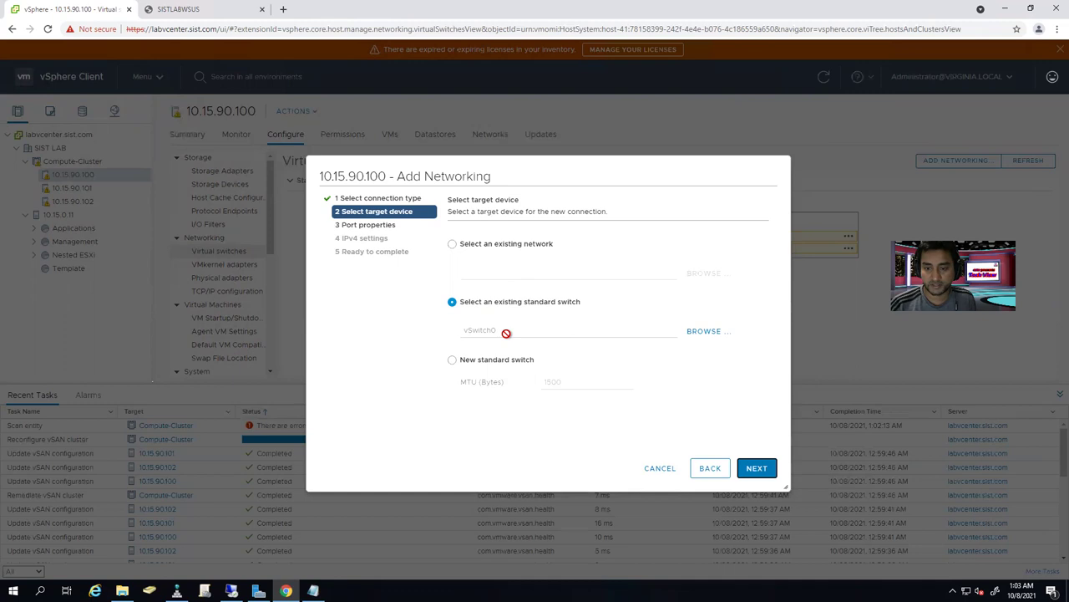
{"action": "left_click", "coordinate": [453, 360]}
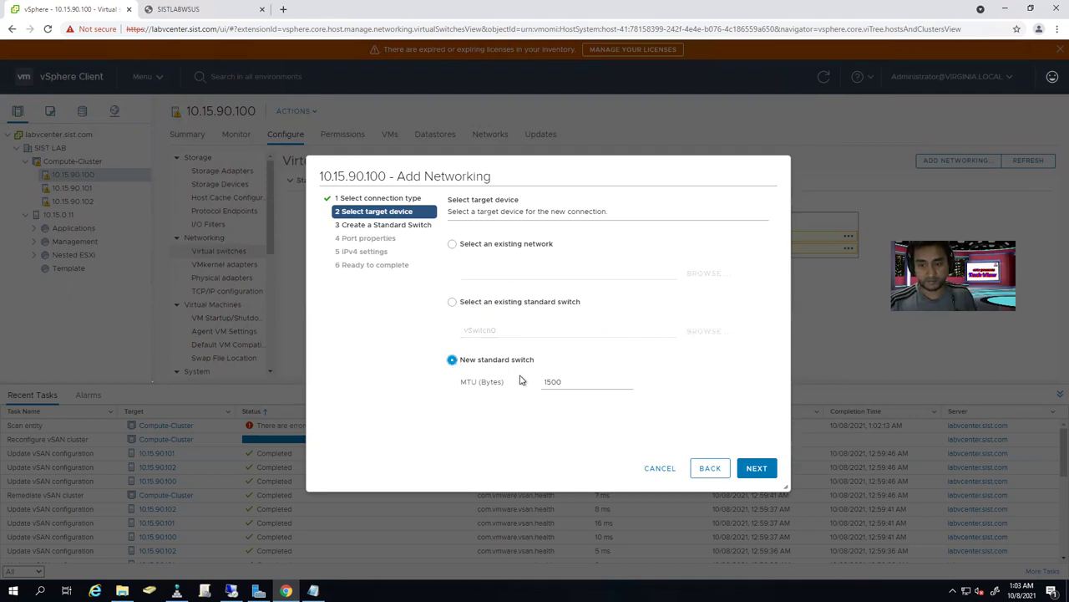
{"action": "left_click", "coordinate": [756, 468]}
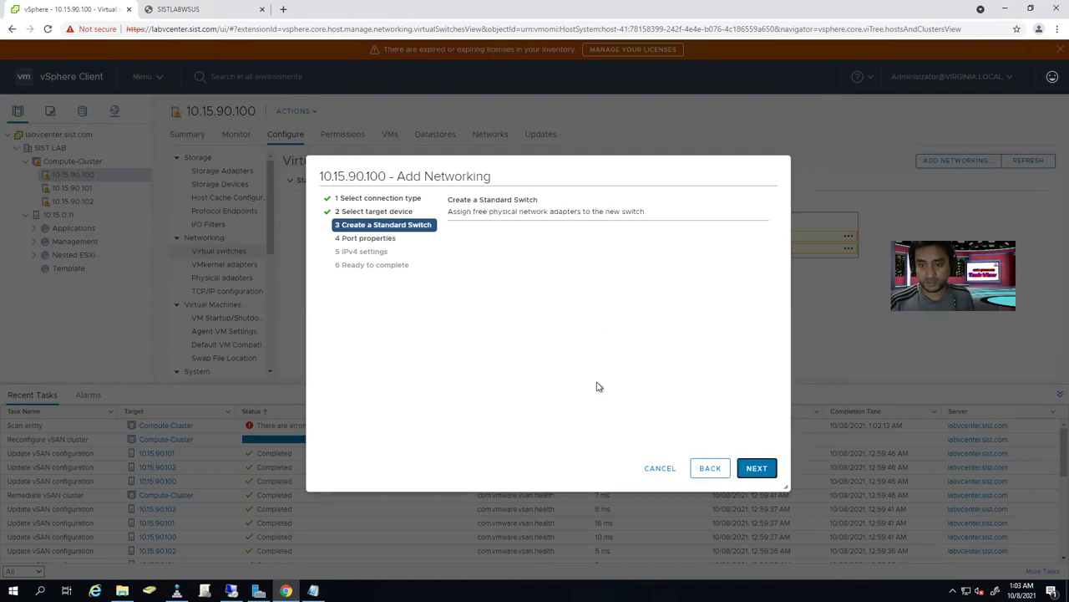
- Assign vmnic2 as an active physical adapter of the new standard switch
{"action": "left_click", "coordinate": [456, 254]}
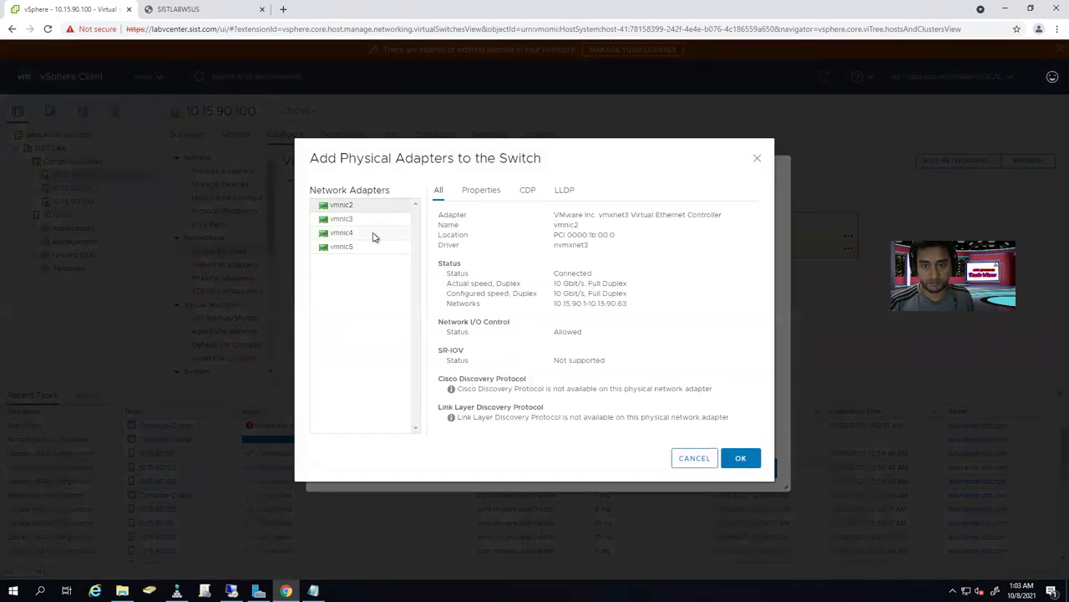
{"action": "left_click", "coordinate": [360, 209]}
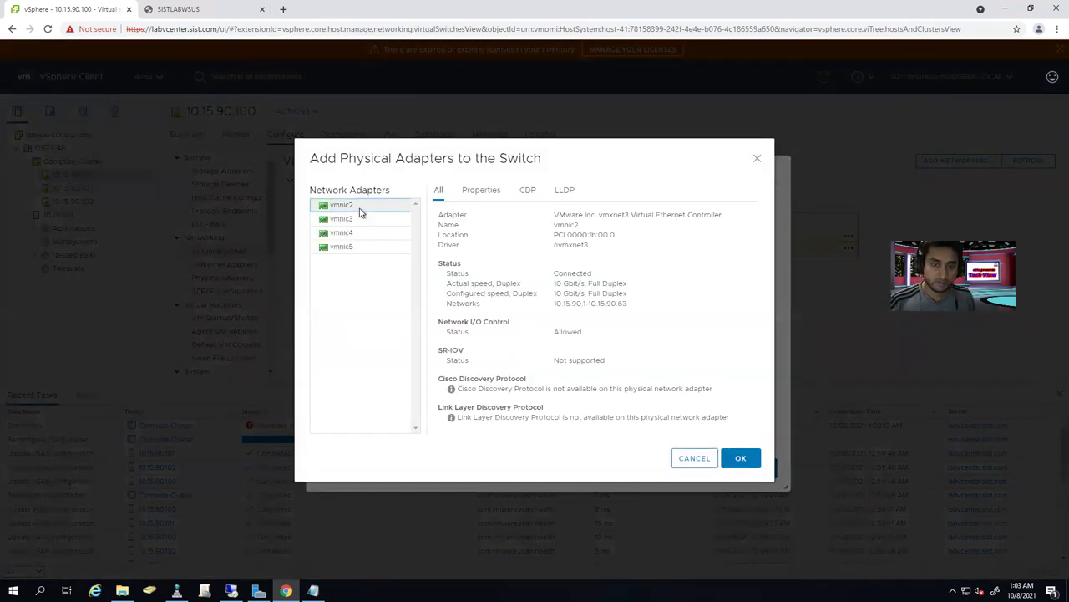
{"action": "left_click", "coordinate": [737, 467]}
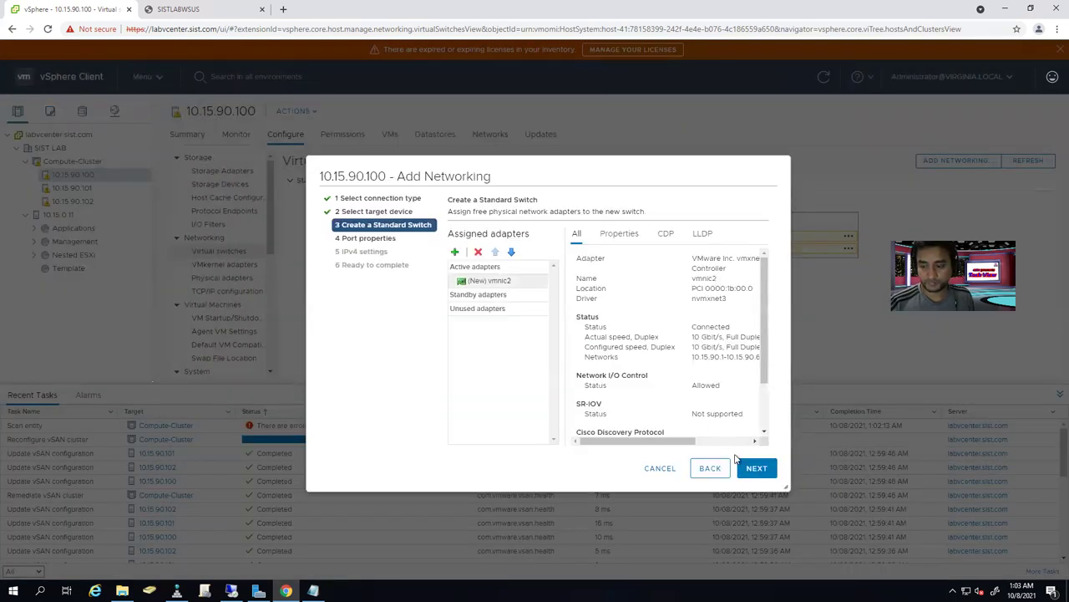
- Label the new VMkernel port on host 10.15.90.100 vSAN and set its VLAN ID to All (4095)
{"action": "left_click", "coordinate": [757, 469]}
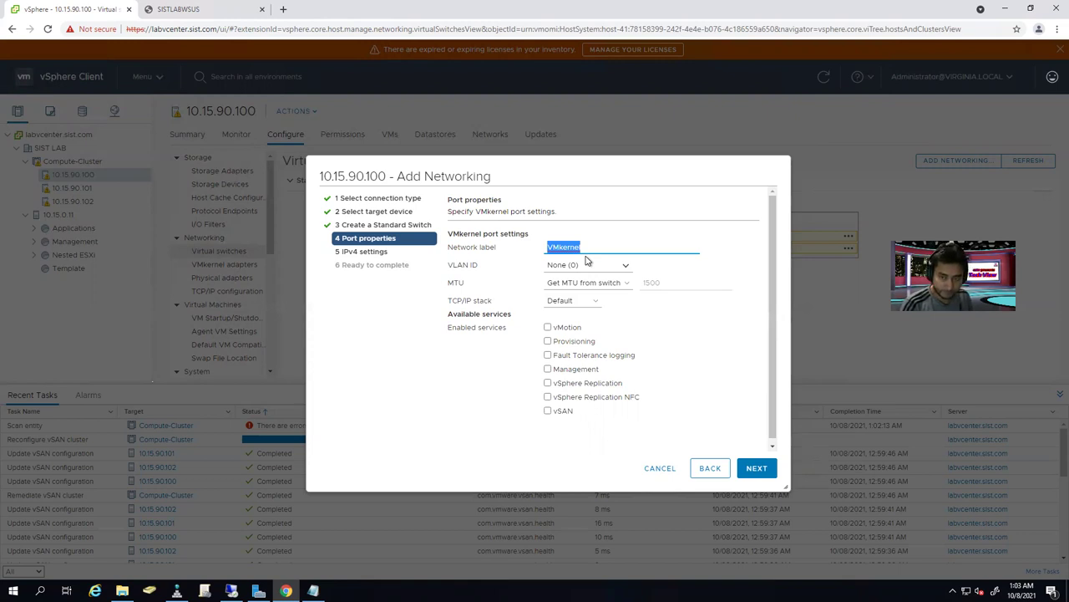
{"action": "type", "text": "S"}
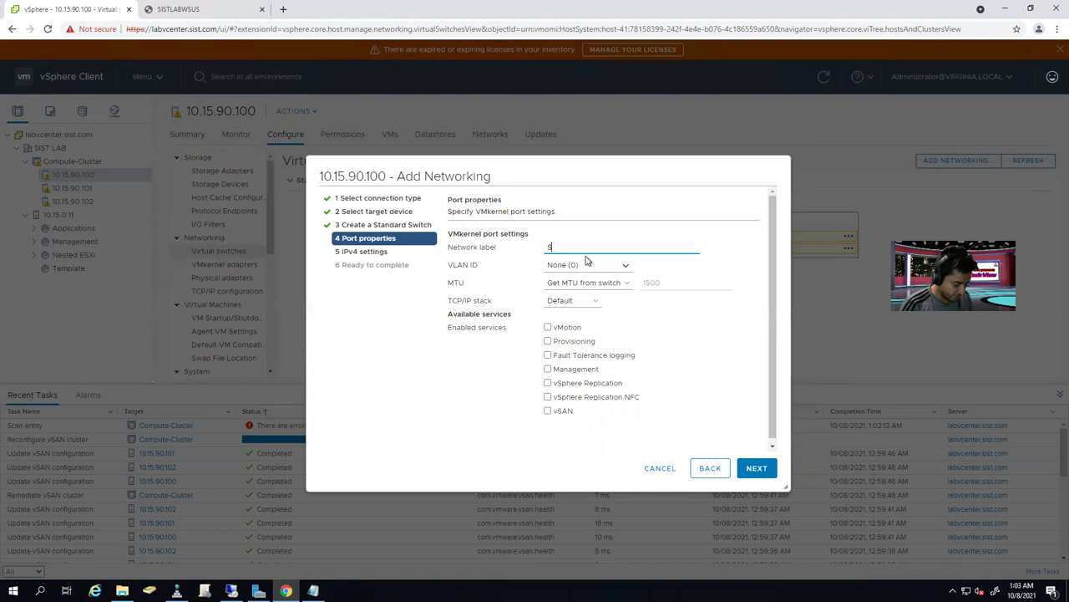
{"action": "type", "text": "AN 1ra"}
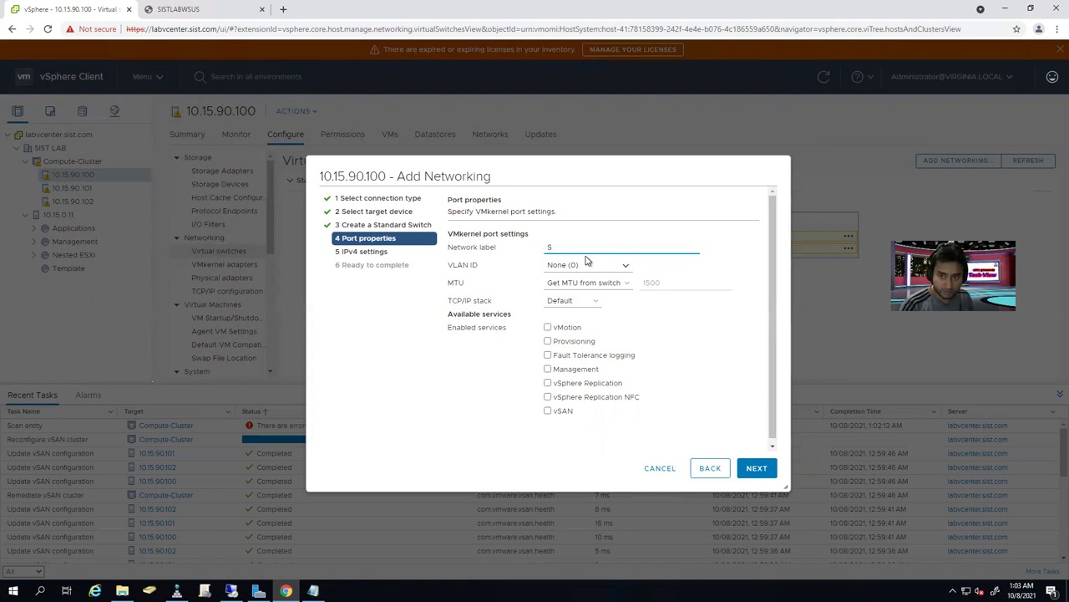
{"action": "type", "text": "vSAN"}
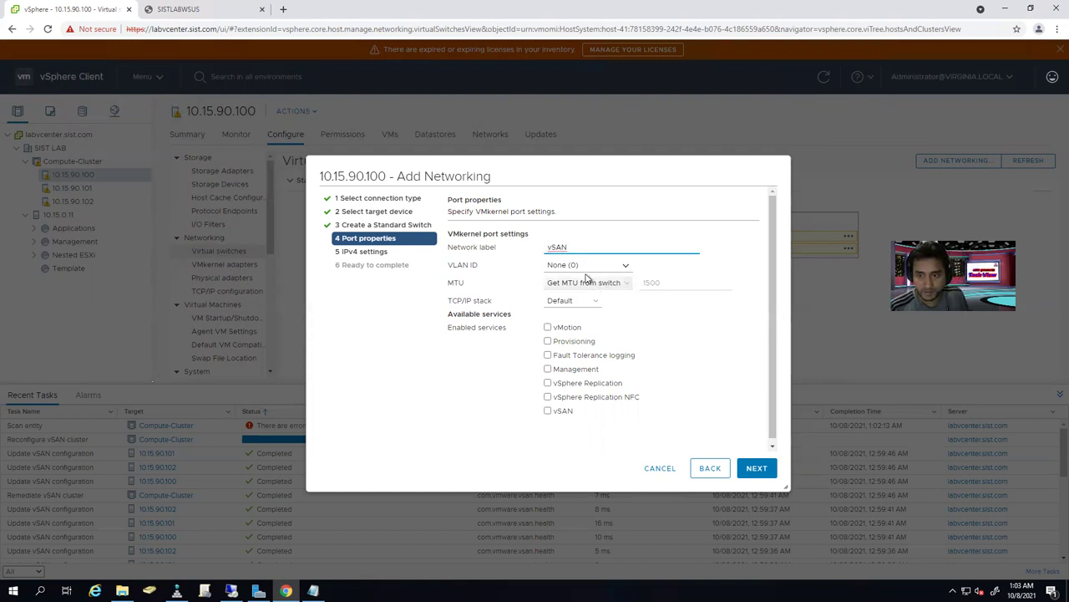
{"action": "left_click", "coordinate": [597, 264]}
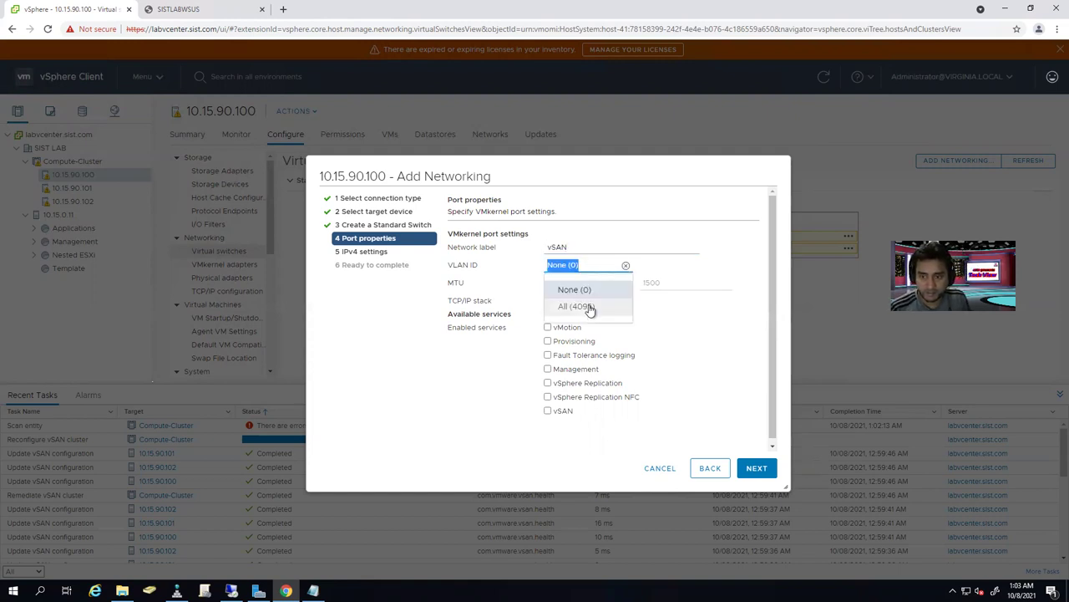
{"action": "left_click", "coordinate": [595, 305]}
- Enable the vSAN and vMotion services on host 10.15.90.100's new VMkernel port
{"action": "left_click", "coordinate": [548, 411]}
{"action": "left_click", "coordinate": [758, 473]}
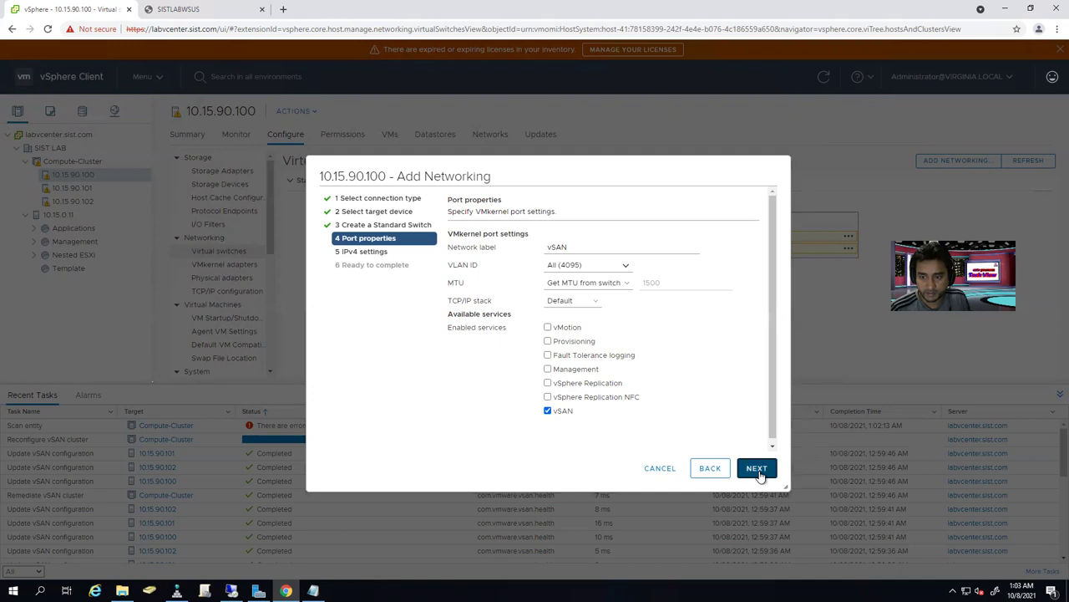
{"action": "left_click", "coordinate": [548, 327]}
{"action": "left_click", "coordinate": [746, 472]}
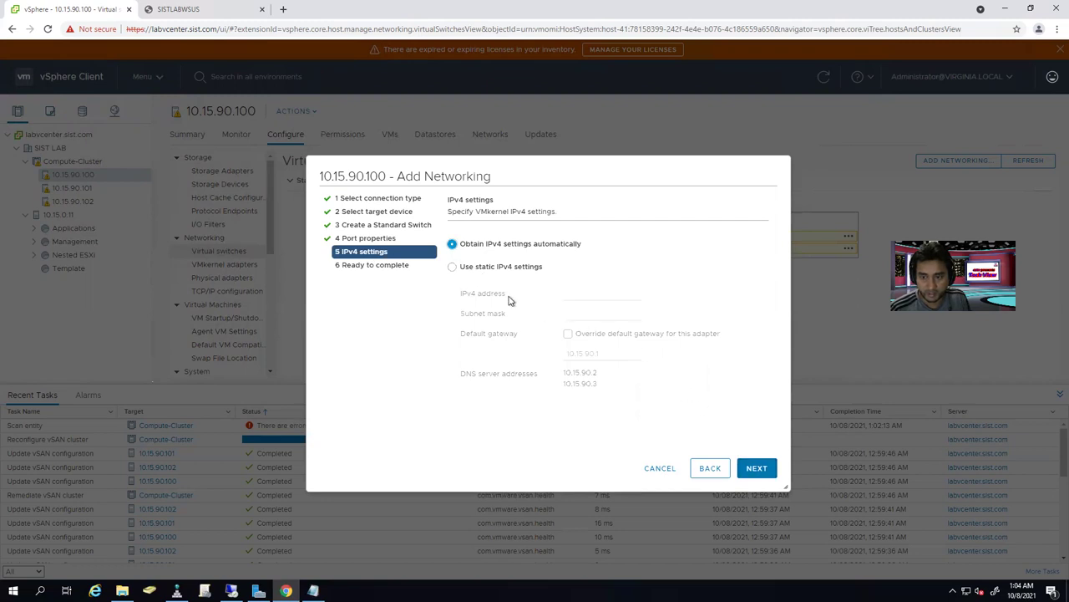
- Give the adapter the static IPv4 address 10.15.90.110 with subnet mask 255.255.255.0 and finish adding the networking
{"action": "left_click", "coordinate": [452, 266]}
{"action": "left_click", "coordinate": [577, 292]}
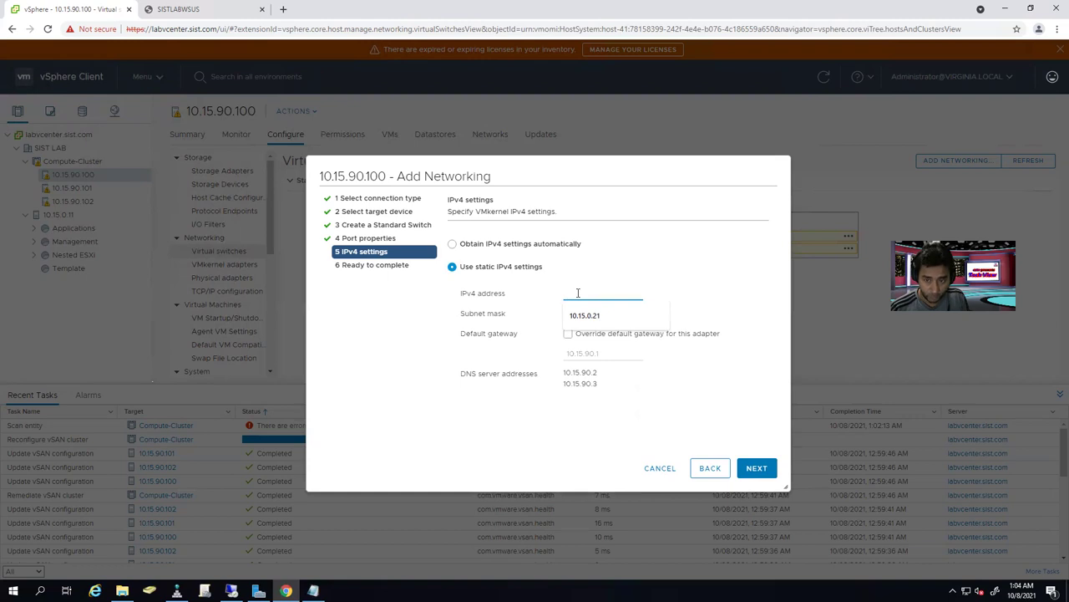
{"action": "type", "text": "10.15"}
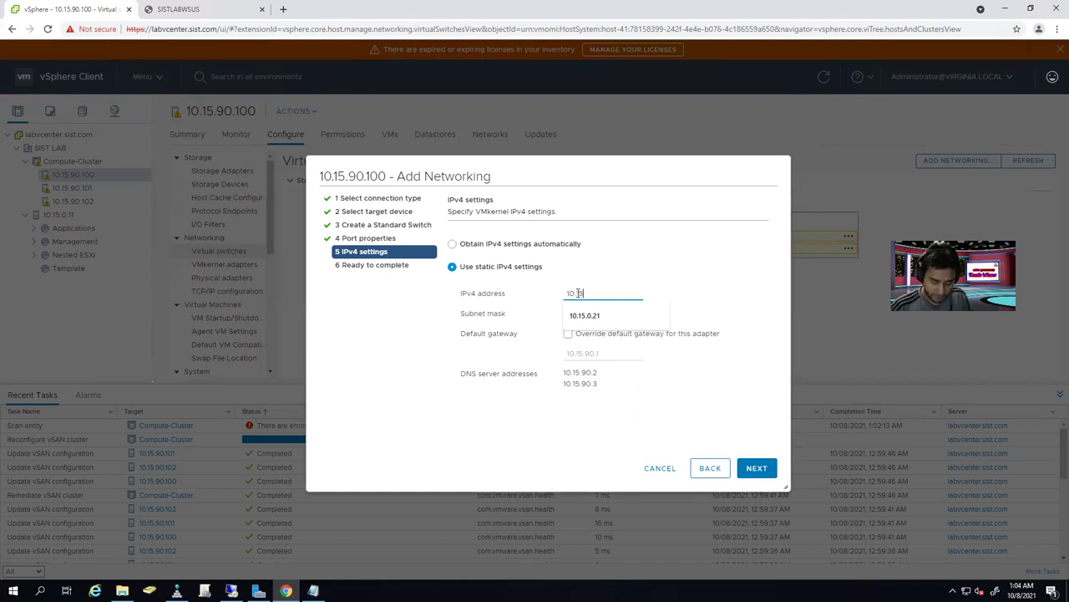
{"action": "type", "text": ".90.1"}
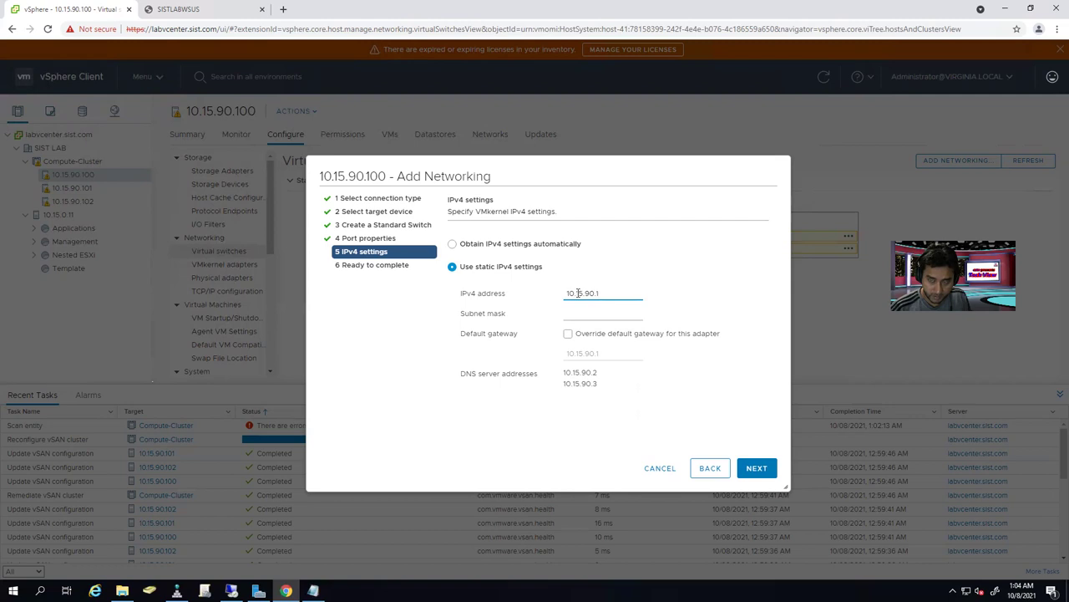
{"action": "type", "text": "10"}
{"action": "left_click", "coordinate": [590, 316]}
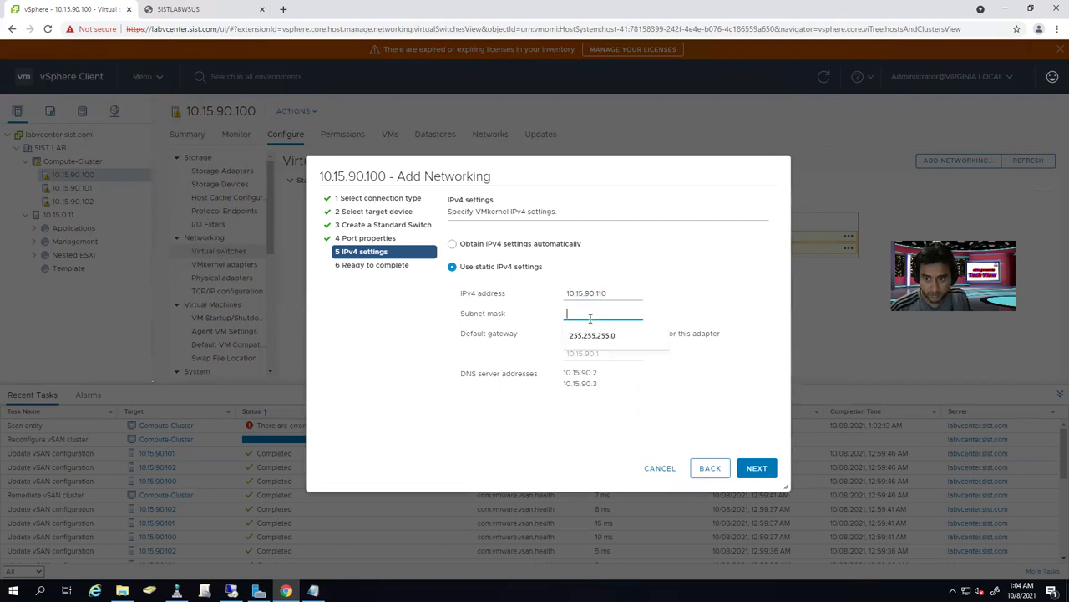
{"action": "left_click", "coordinate": [596, 335]}
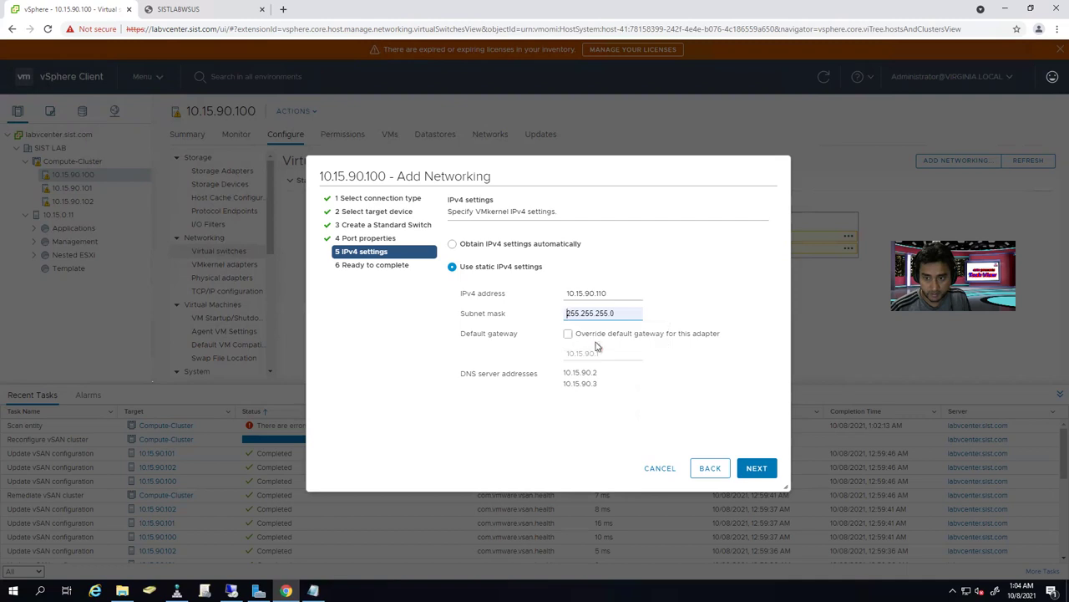
{"action": "left_click", "coordinate": [756, 470]}
{"action": "left_click", "coordinate": [760, 472]}
{"action": "left_click", "coordinate": [756, 468]}
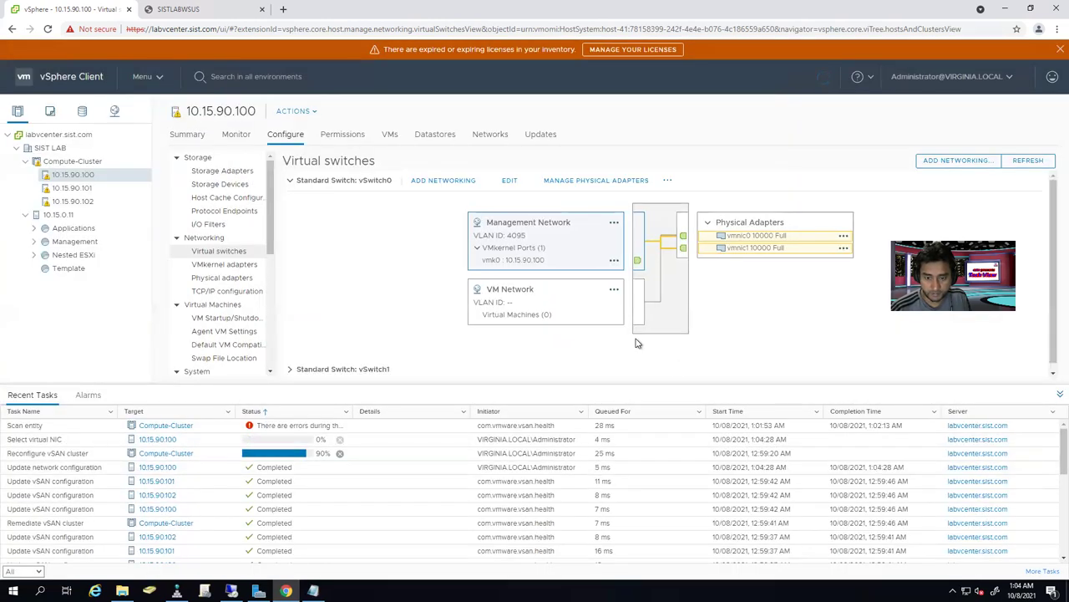
- Start adding a VMkernel network adapter to host 10.15.90.101 on a new standard switch
{"action": "left_click", "coordinate": [98, 191]}
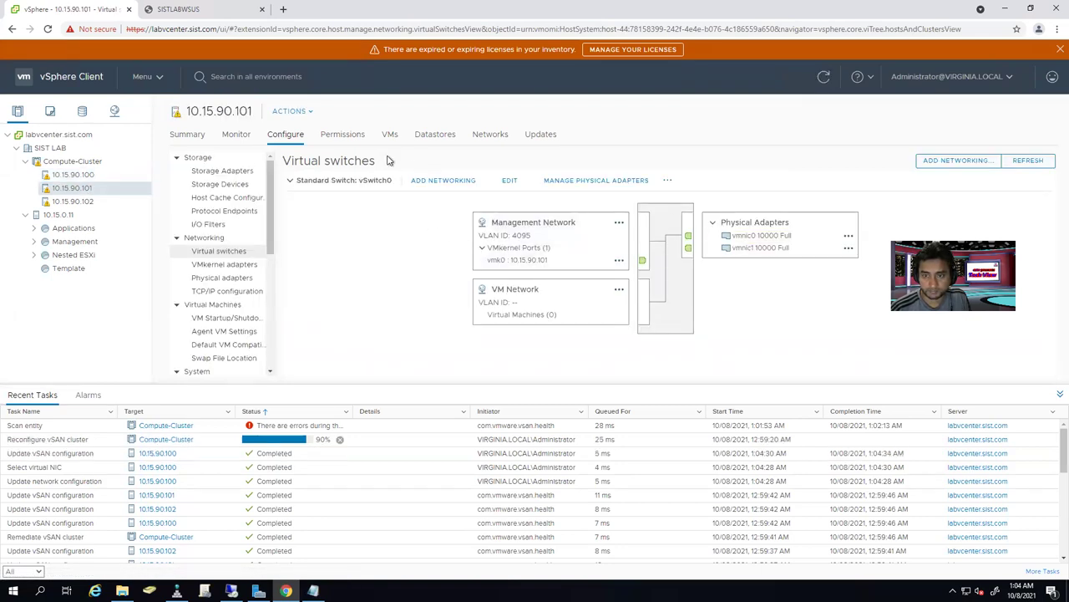
{"action": "left_click", "coordinate": [459, 181]}
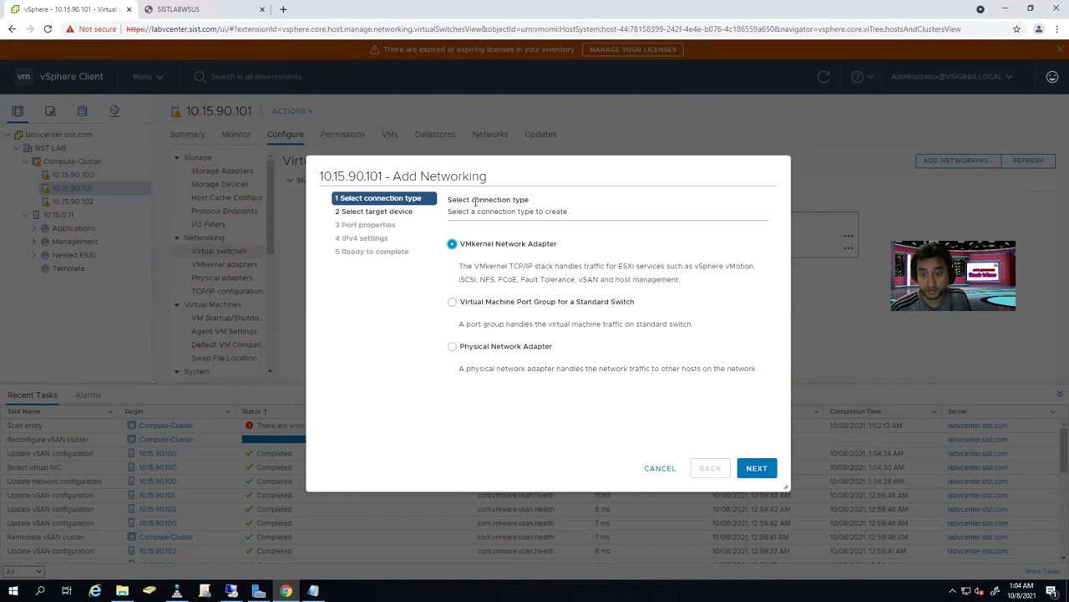
{"action": "left_click", "coordinate": [757, 468]}
{"action": "left_click", "coordinate": [452, 360]}
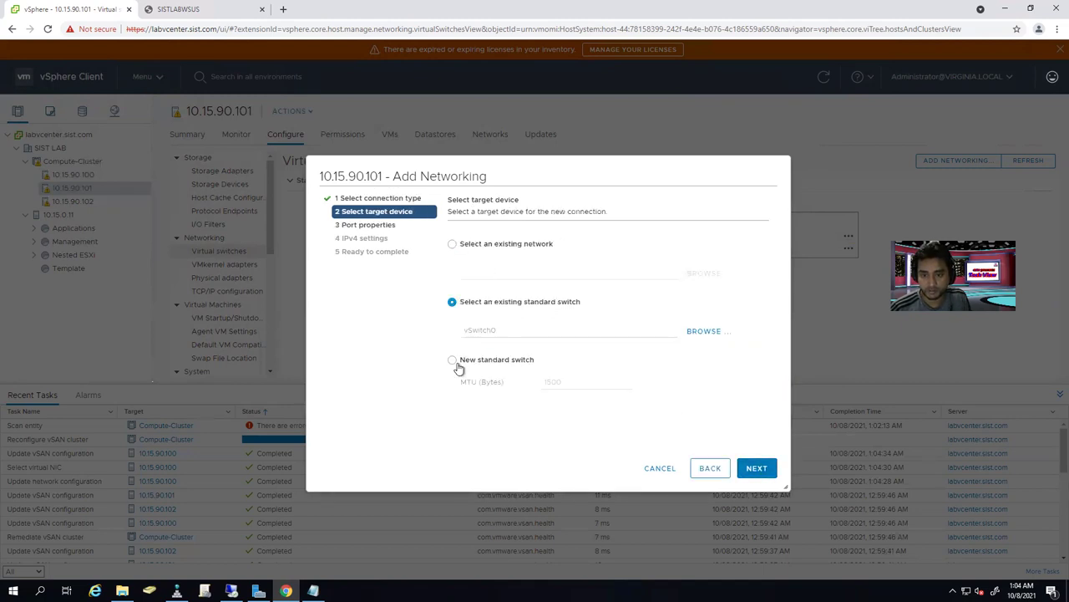
{"action": "left_click", "coordinate": [756, 468]}
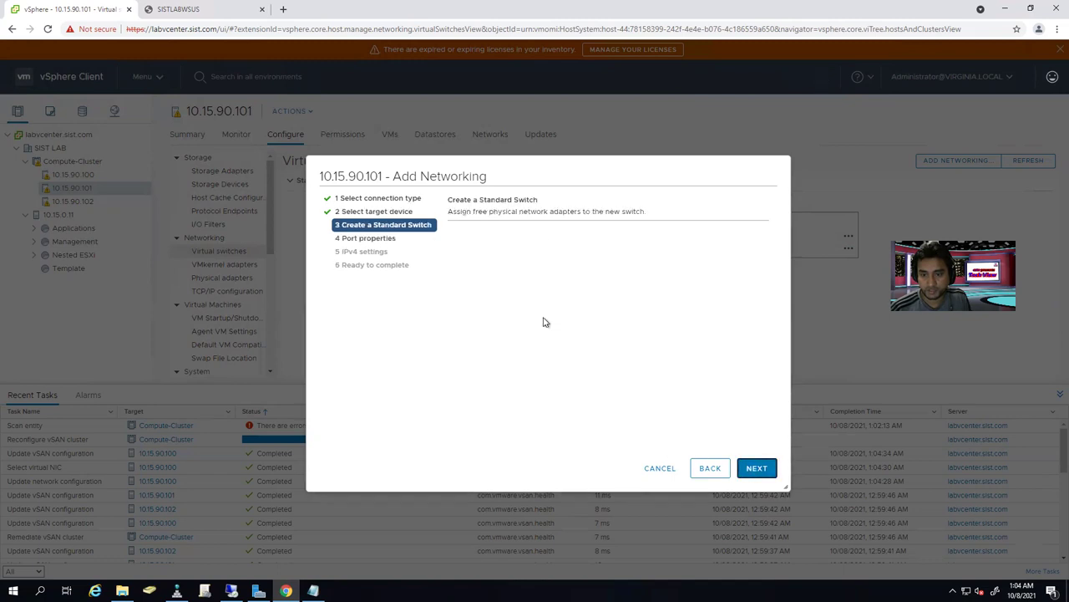
- Assign vmnic2 as an active physical adapter of the new standard switch on host 10.15.90.101
{"action": "left_click", "coordinate": [454, 252]}
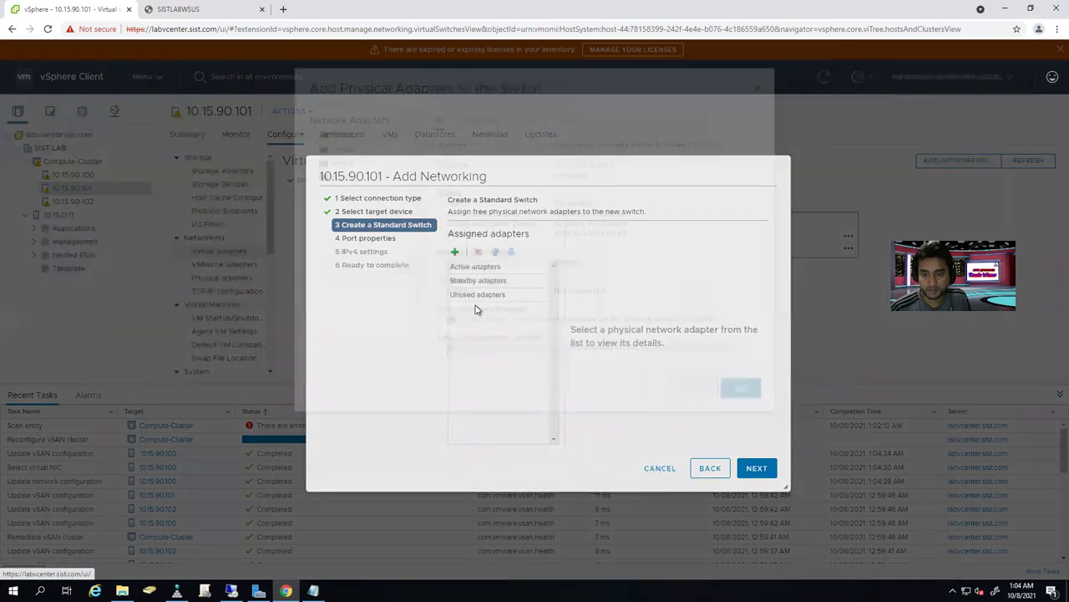
{"action": "left_click", "coordinate": [346, 209]}
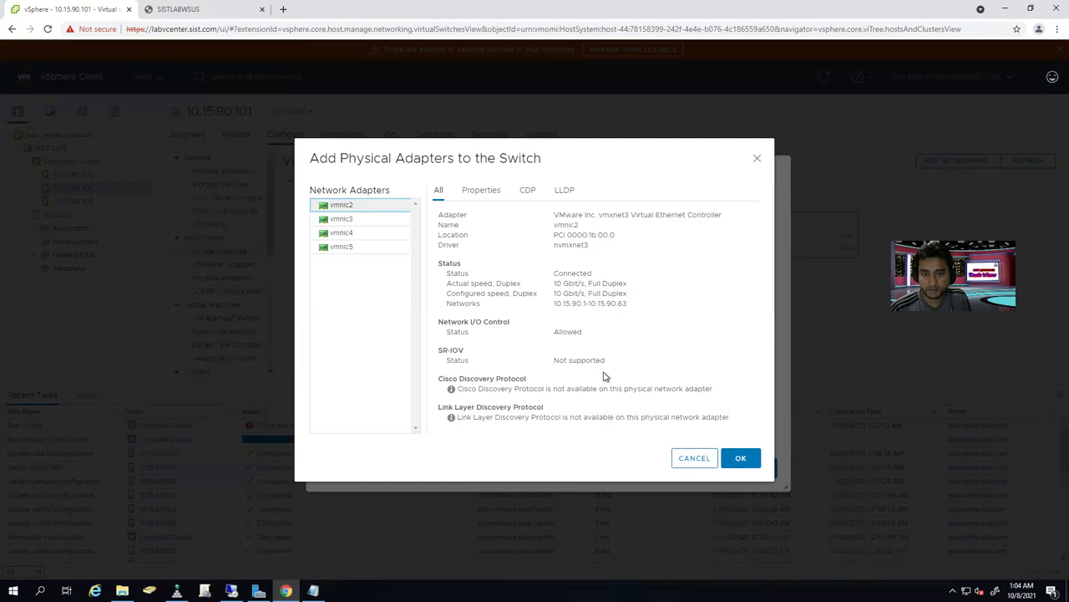
{"action": "left_click", "coordinate": [740, 458]}
{"action": "left_click", "coordinate": [757, 468]}
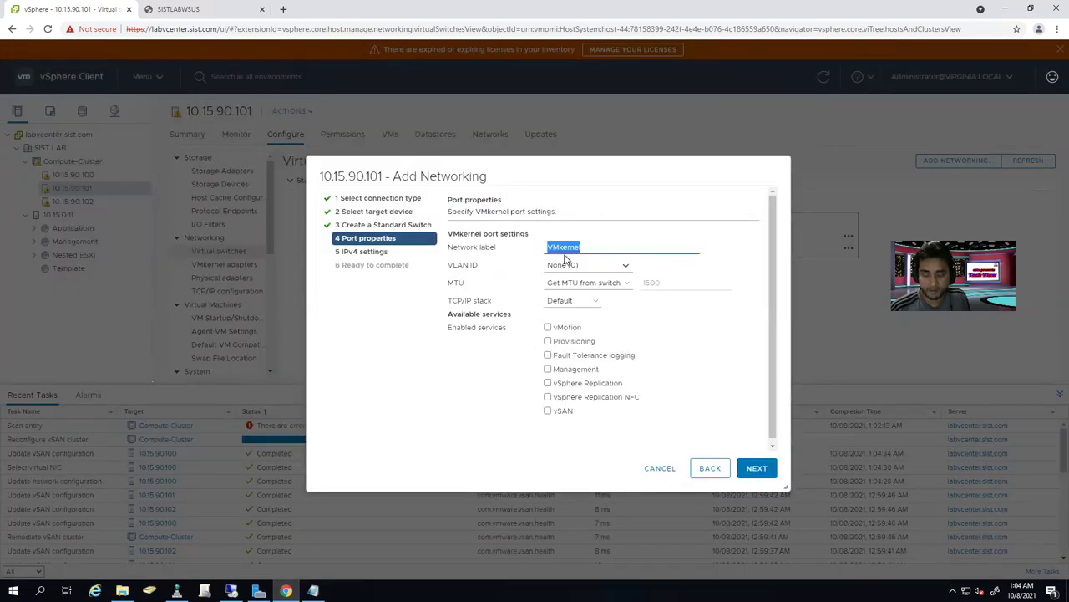
- Label host 10.15.90.101's new VMkernel port vSAN and enable the vSAN and vMotion services on it
{"action": "type", "text": "vSAN"}
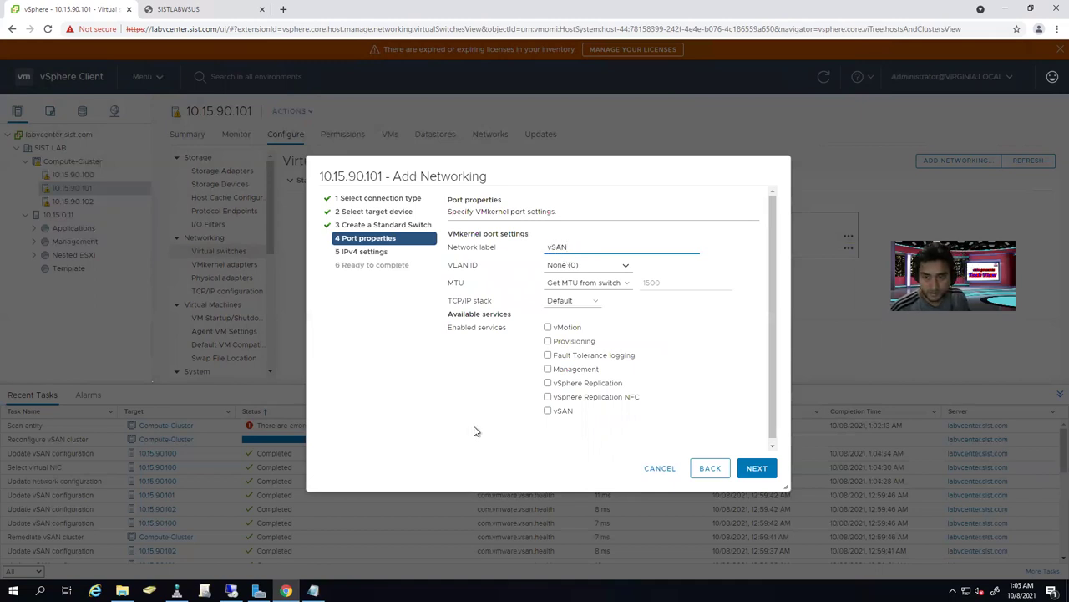
{"action": "left_click", "coordinate": [549, 410]}
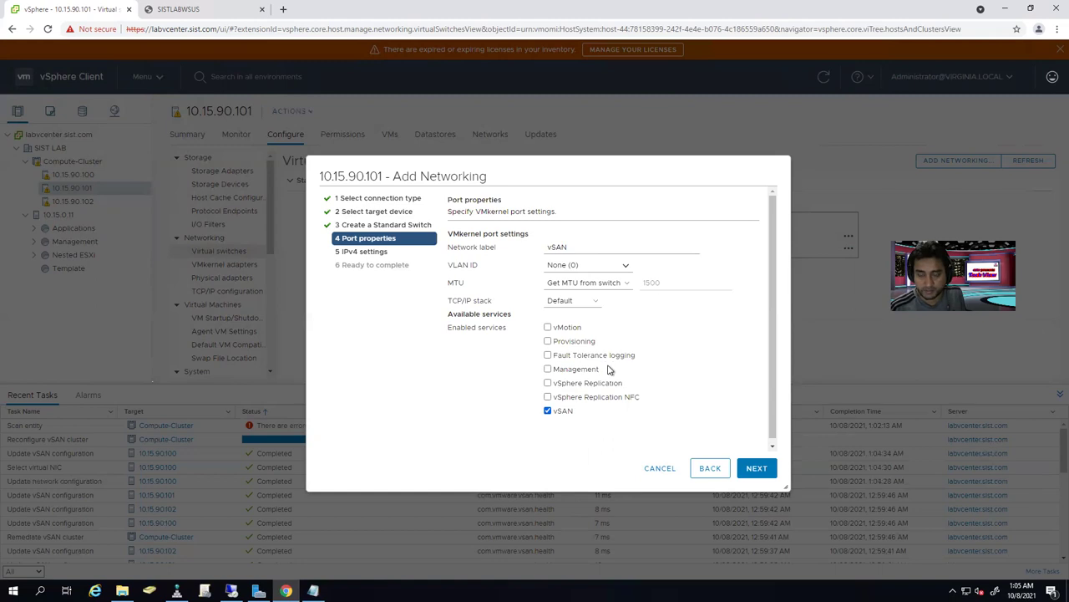
{"action": "left_click_drag", "start_coordinate": [585, 247], "coordinate": [507, 242]}
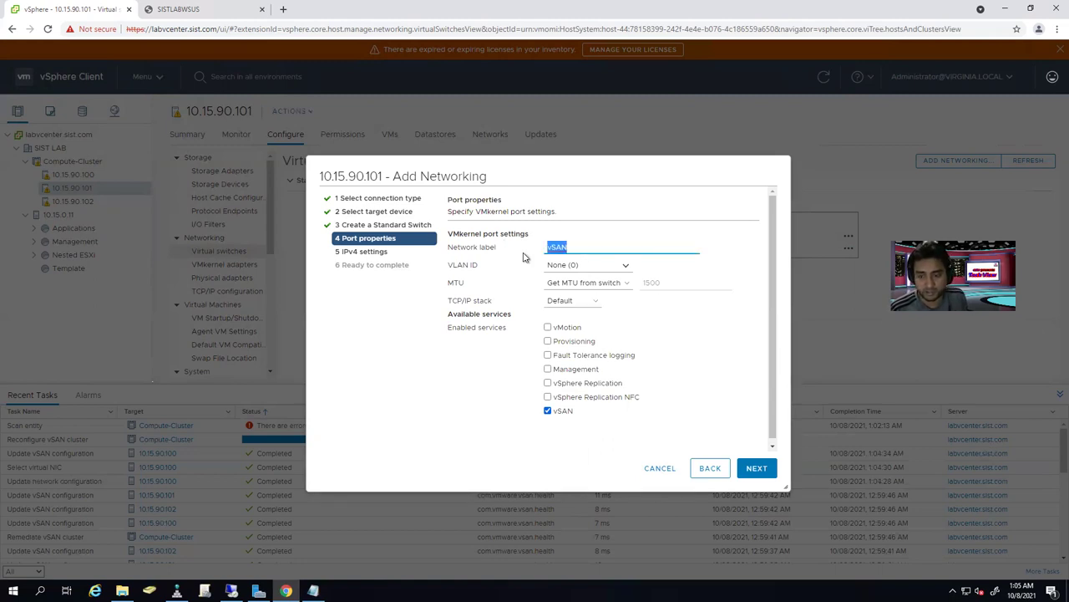
{"action": "left_click", "coordinate": [549, 331]}
{"action": "left_click", "coordinate": [548, 328]}
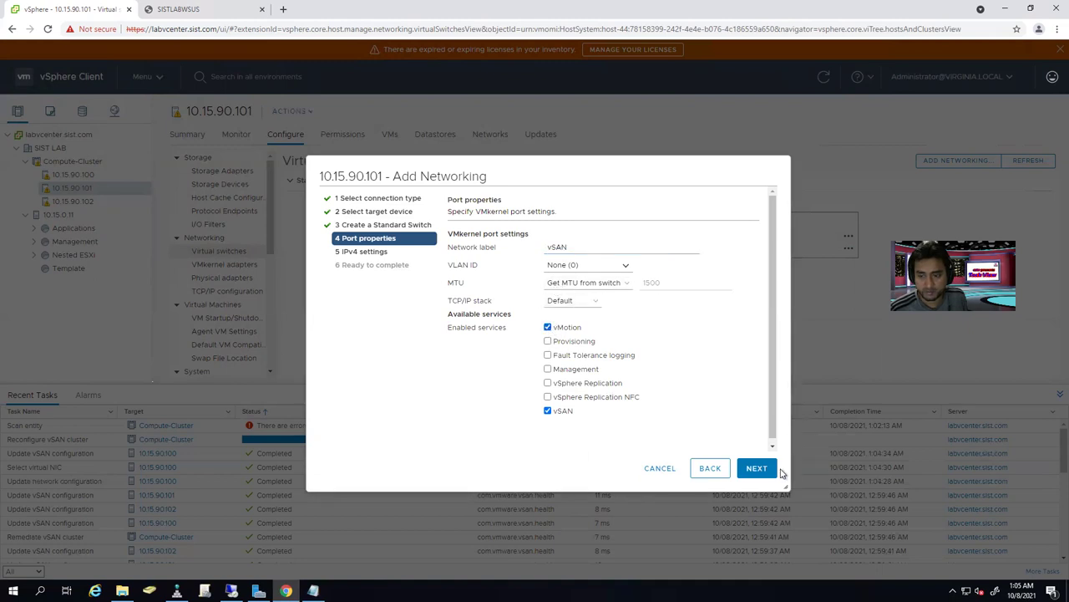
- Set the VLAN ID of host 10.15.90.101's vSAN port to All (4095)
{"action": "left_click", "coordinate": [587, 265]}
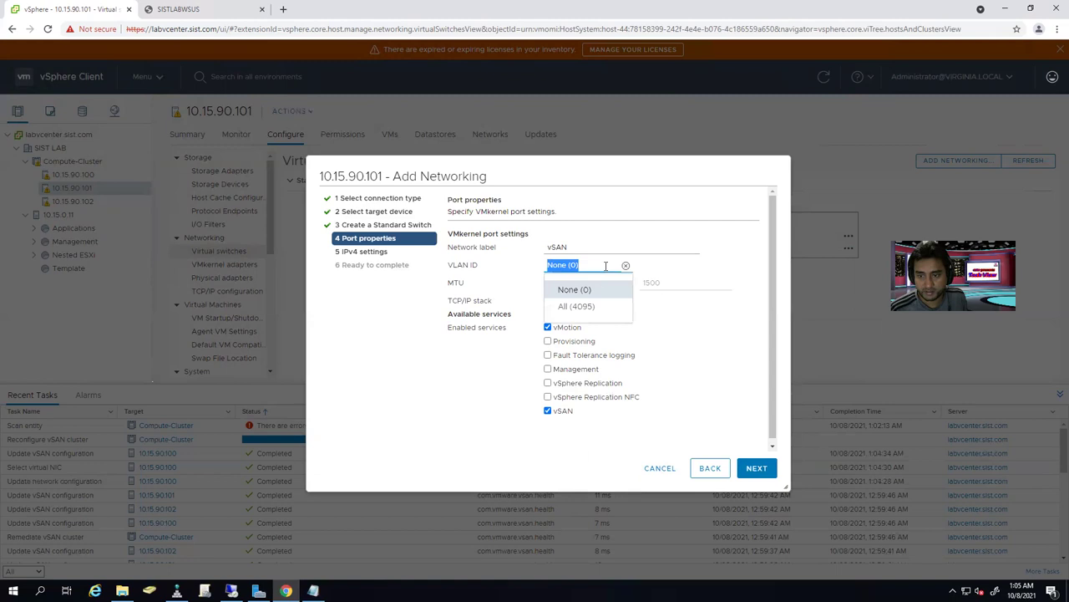
{"action": "left_click", "coordinate": [599, 307]}
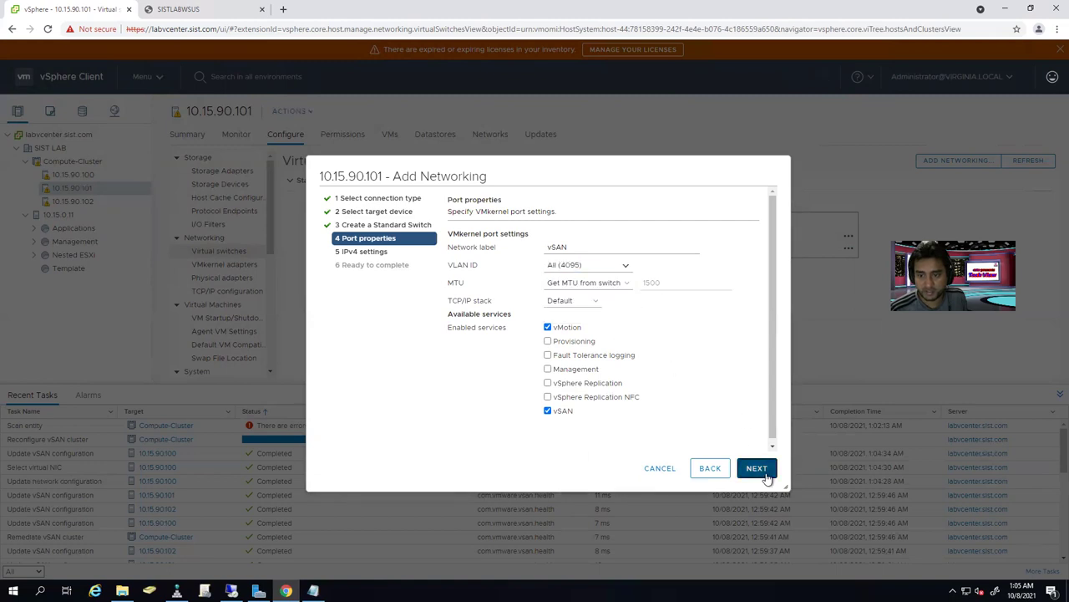
{"action": "left_click", "coordinate": [764, 471]}
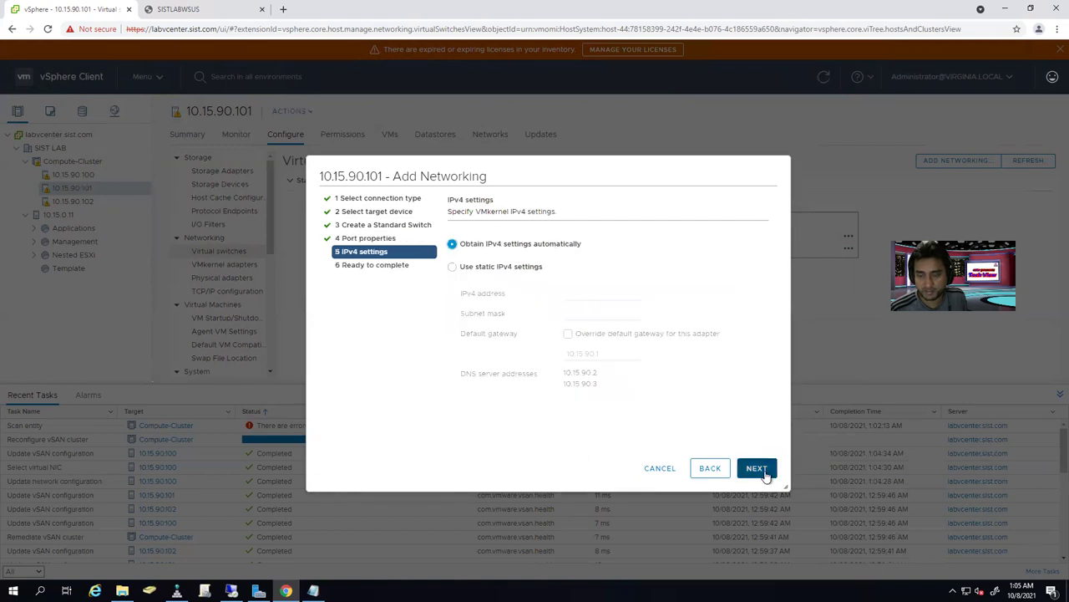
- Give the adapter the static IPv4 address 10.15.90.111 with subnet mask 255.255.255.0 and finish adding the networking
{"action": "left_click", "coordinate": [452, 266]}
{"action": "left_click", "coordinate": [575, 297]}
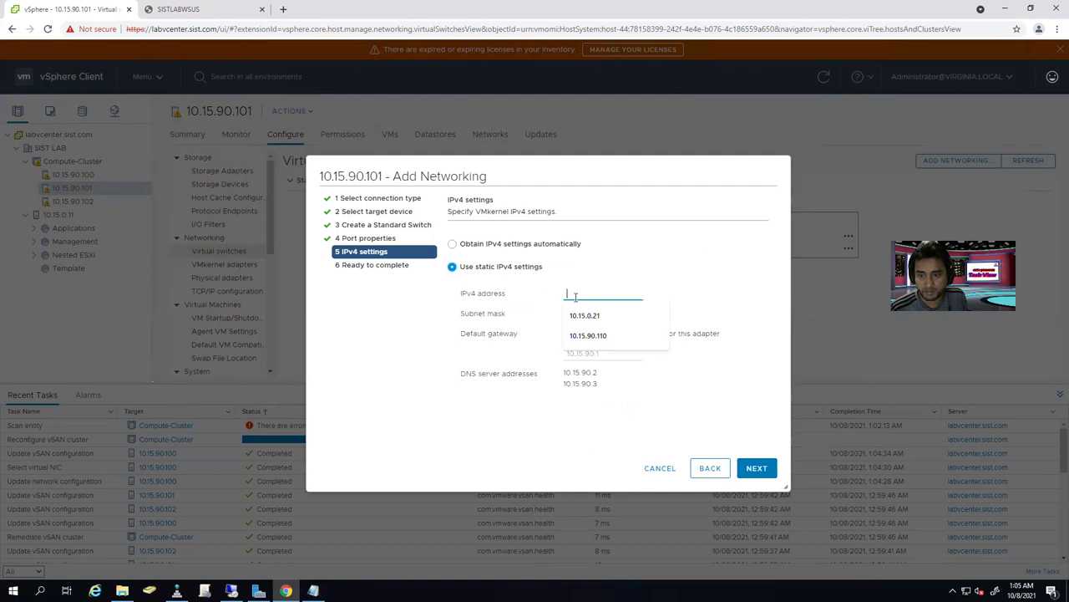
{"action": "left_click", "coordinate": [596, 336]}
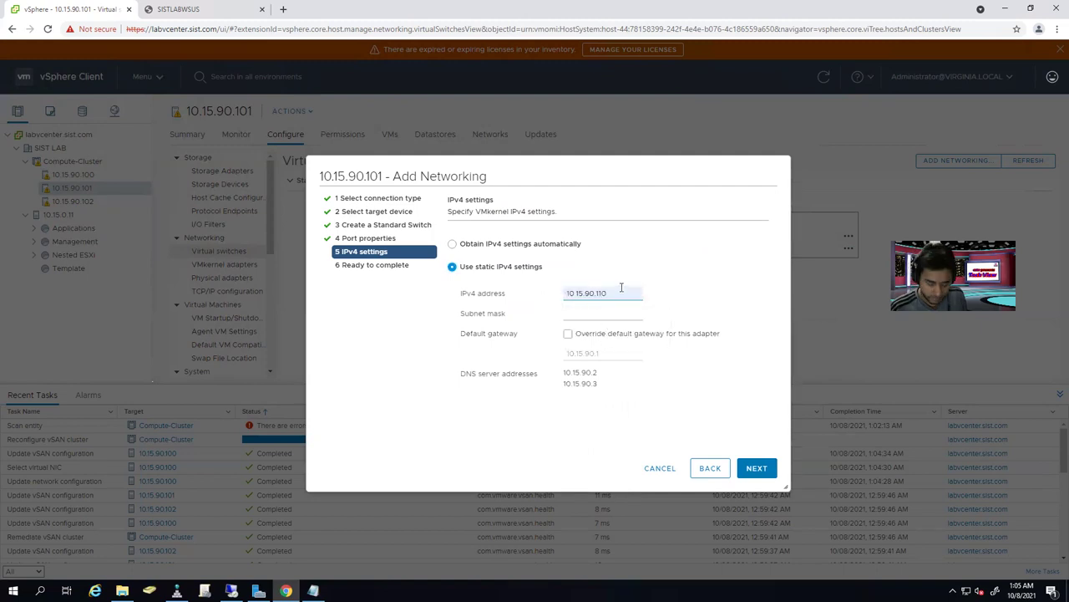
{"action": "key", "text": "BackSpace"}
{"action": "type", "text": "1"}
{"action": "left_click", "coordinate": [617, 313]}
{"action": "left_click", "coordinate": [614, 333]}
{"action": "left_click", "coordinate": [760, 473]}
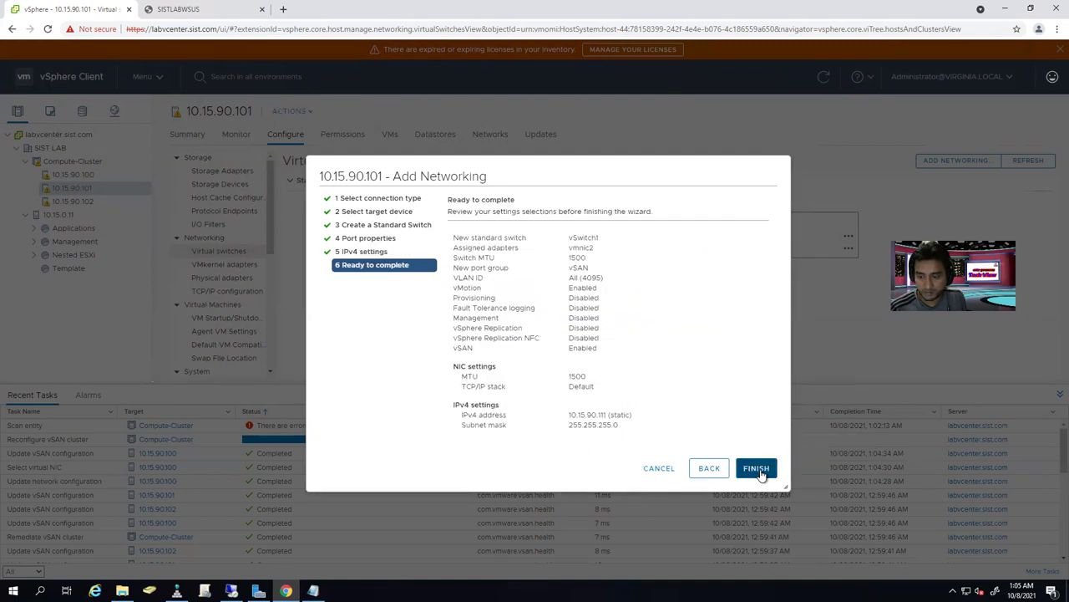
{"action": "left_click", "coordinate": [757, 470]}
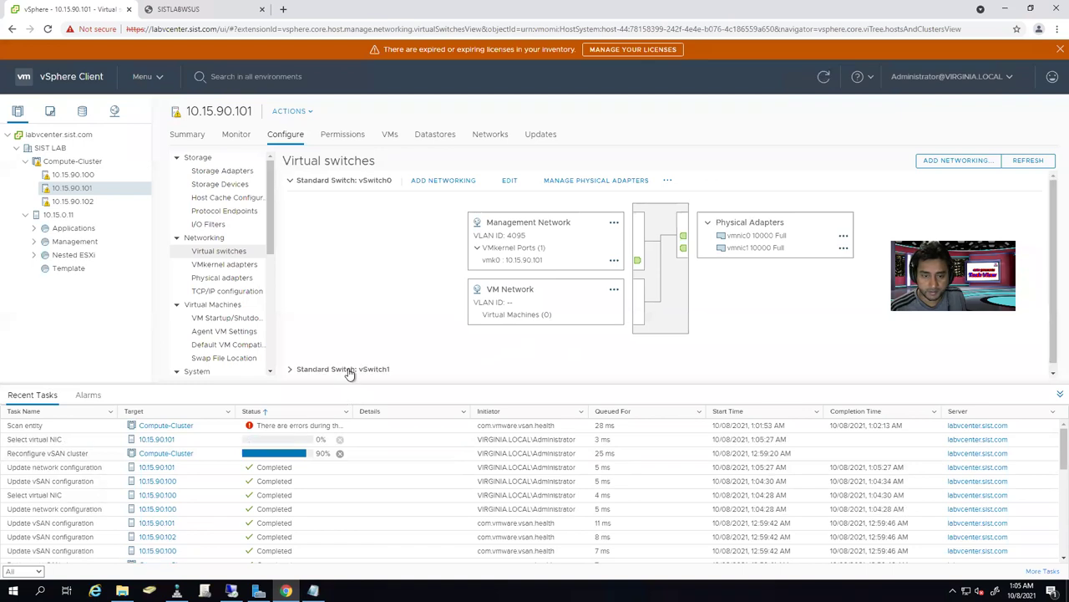
- Start adding a VMkernel network adapter to host 10.15.90.102 on a new standard switch
{"action": "left_click", "coordinate": [139, 205]}
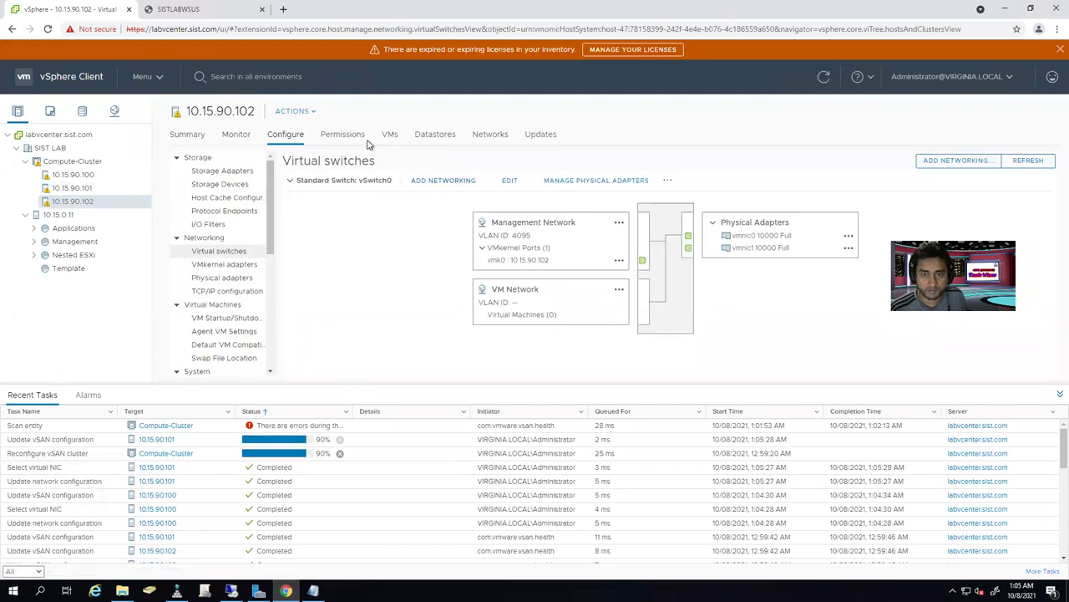
{"action": "left_click", "coordinate": [442, 180]}
{"action": "left_click", "coordinate": [757, 468]}
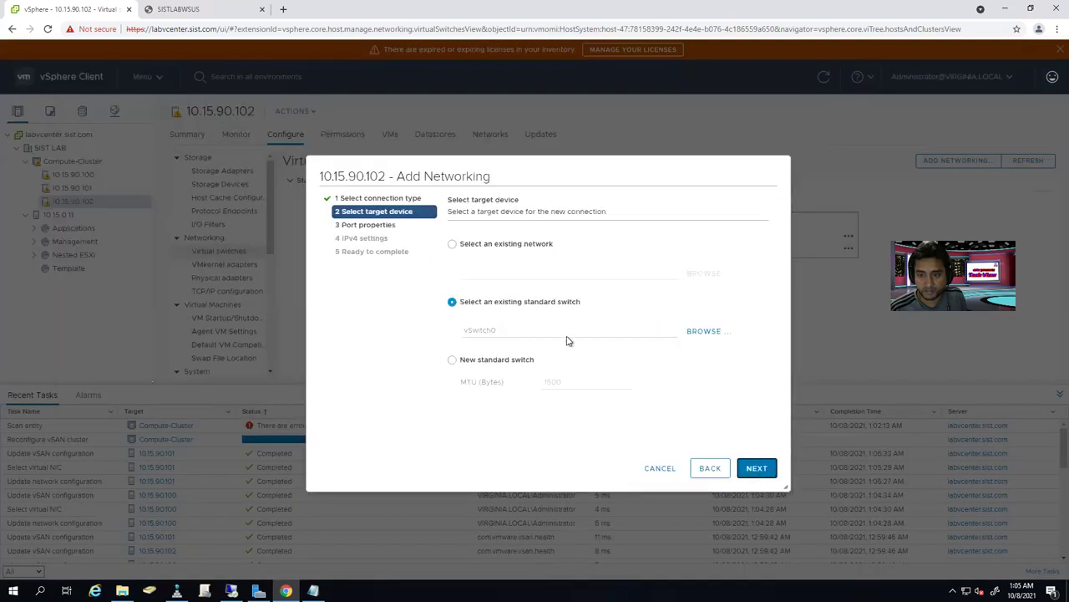
{"action": "left_click", "coordinate": [452, 362]}
{"action": "left_click", "coordinate": [769, 469]}
- Assign vmnic2 as an active physical adapter of the new standard switch on host 10.15.90.102
{"action": "left_click", "coordinate": [455, 251]}
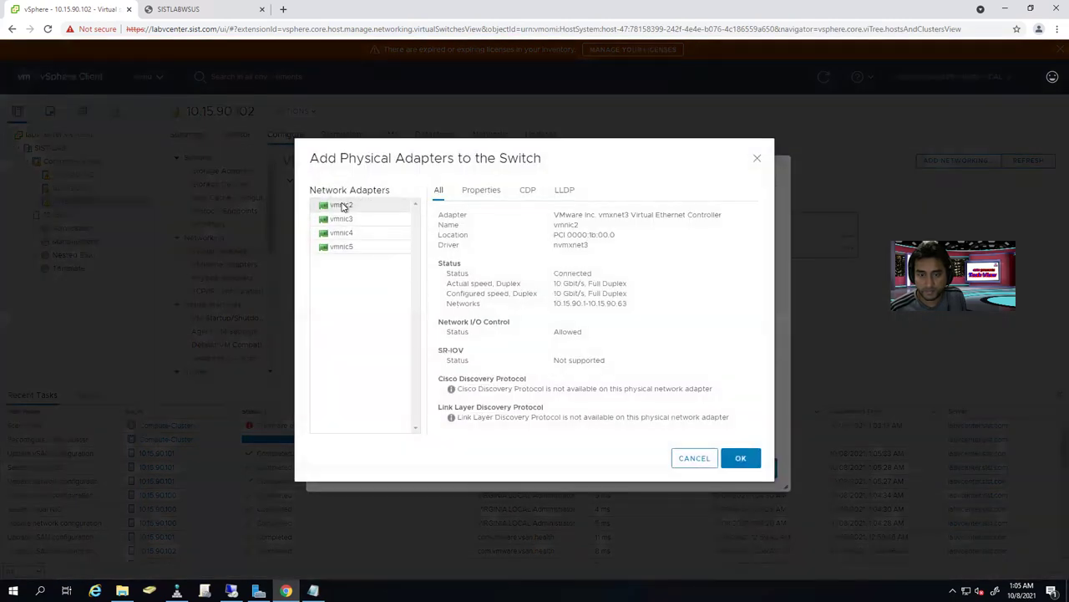
{"action": "left_click", "coordinate": [343, 206]}
{"action": "left_click", "coordinate": [727, 463]}
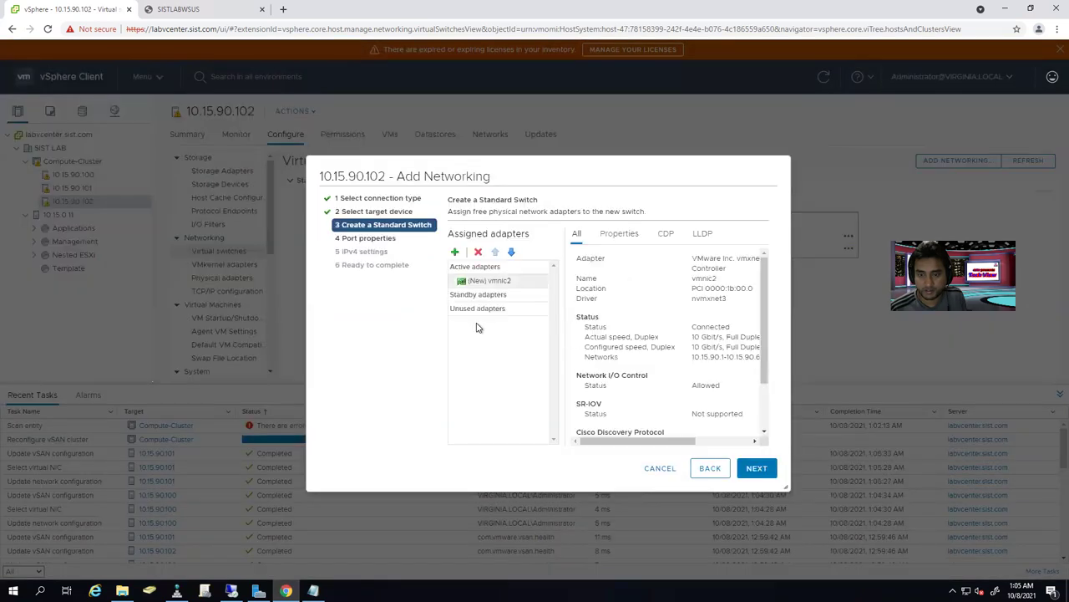
- Label host 10.15.90.102's VMkernel port vSAN, set its VLAN ID to All (4095), and enable the vMotion and vSAN services
{"action": "left_click", "coordinate": [756, 468]}
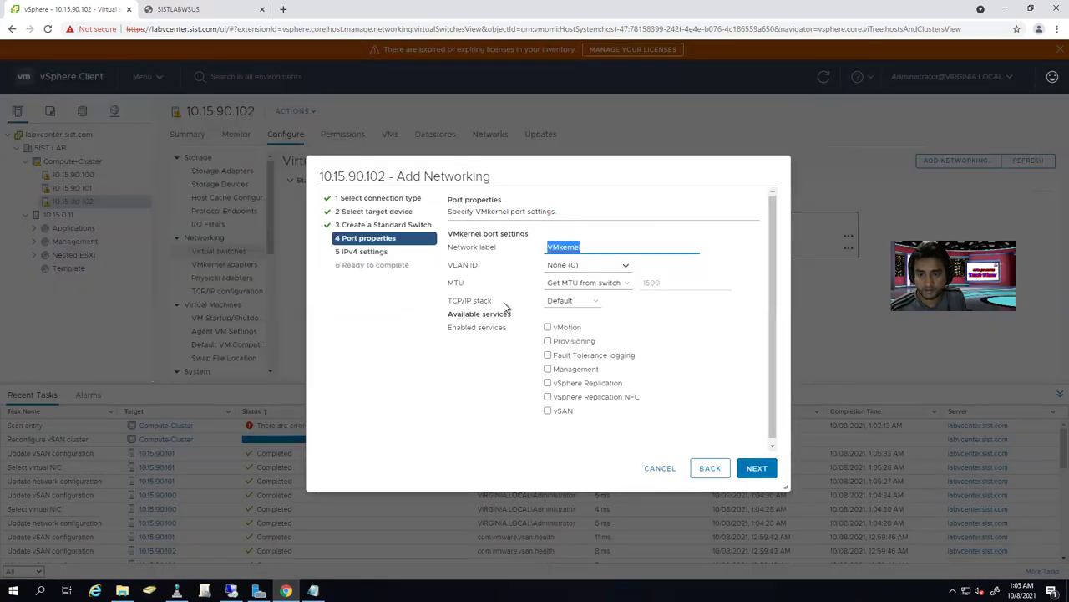
{"action": "type", "text": "vSAN"}
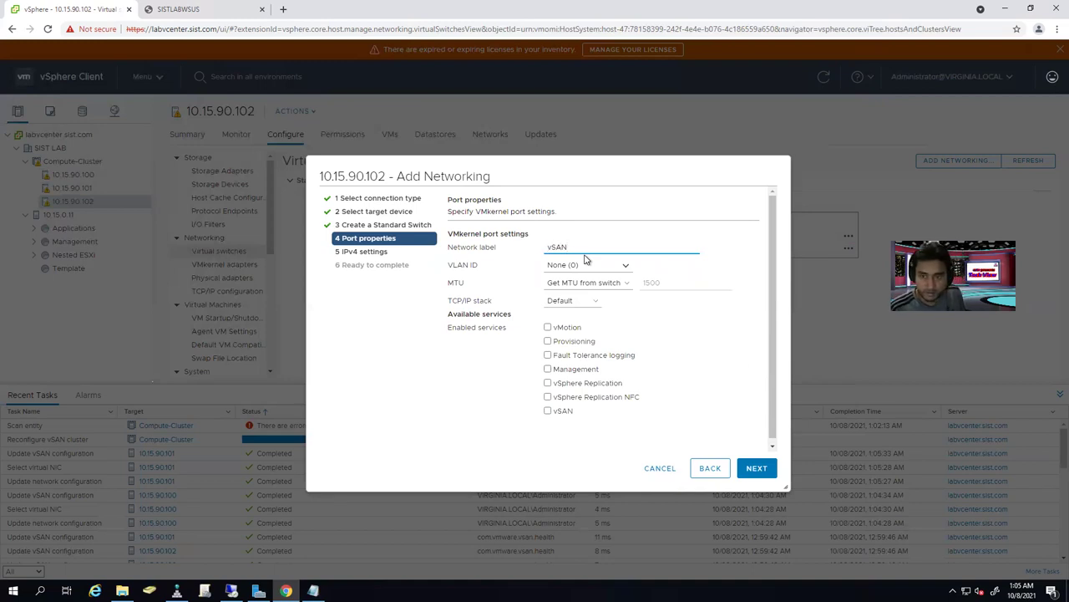
{"action": "left_click", "coordinate": [602, 264]}
{"action": "left_click", "coordinate": [582, 305]}
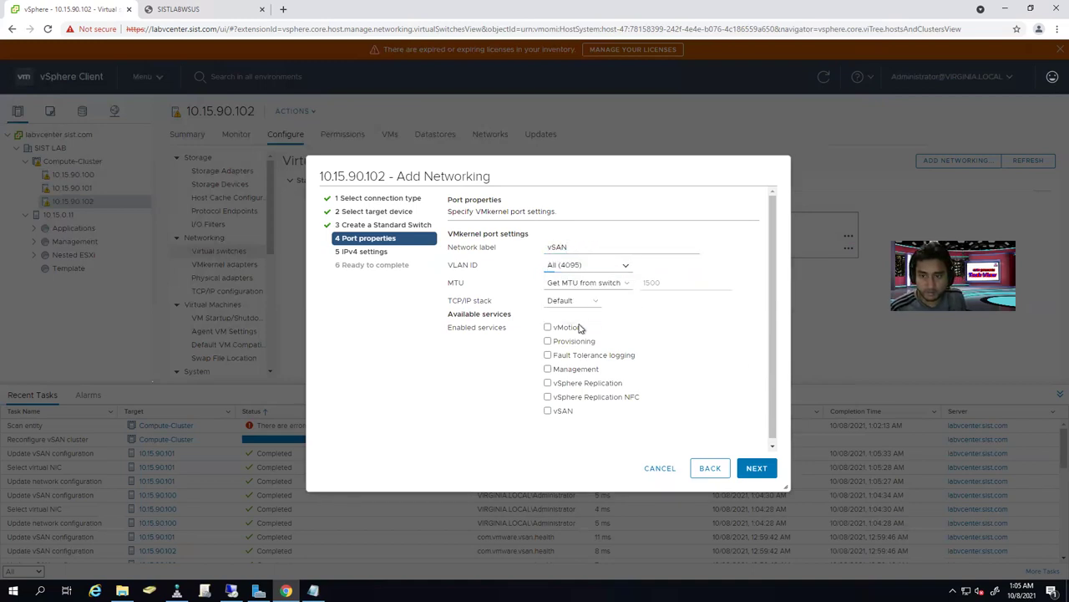
{"action": "left_click", "coordinate": [548, 328]}
{"action": "left_click", "coordinate": [547, 411]}
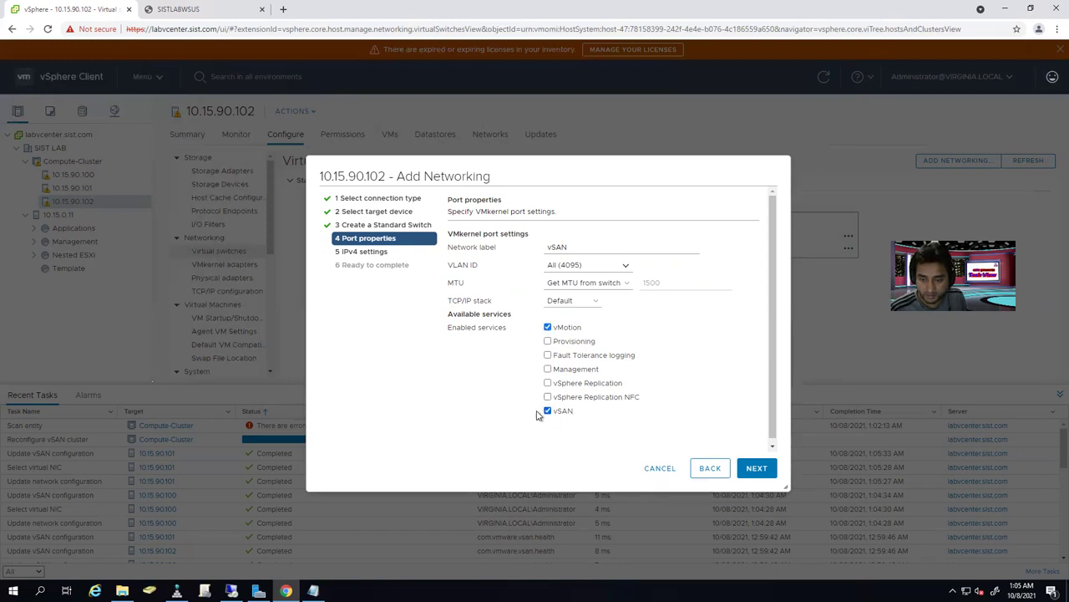
- Give the adapter the static IPv4 address 10.15.90.112 with subnet mask 255.255.255.0 and finish adding the networking
{"action": "left_click", "coordinate": [763, 473]}
{"action": "left_click", "coordinate": [485, 266]}
{"action": "left_click", "coordinate": [578, 297]}
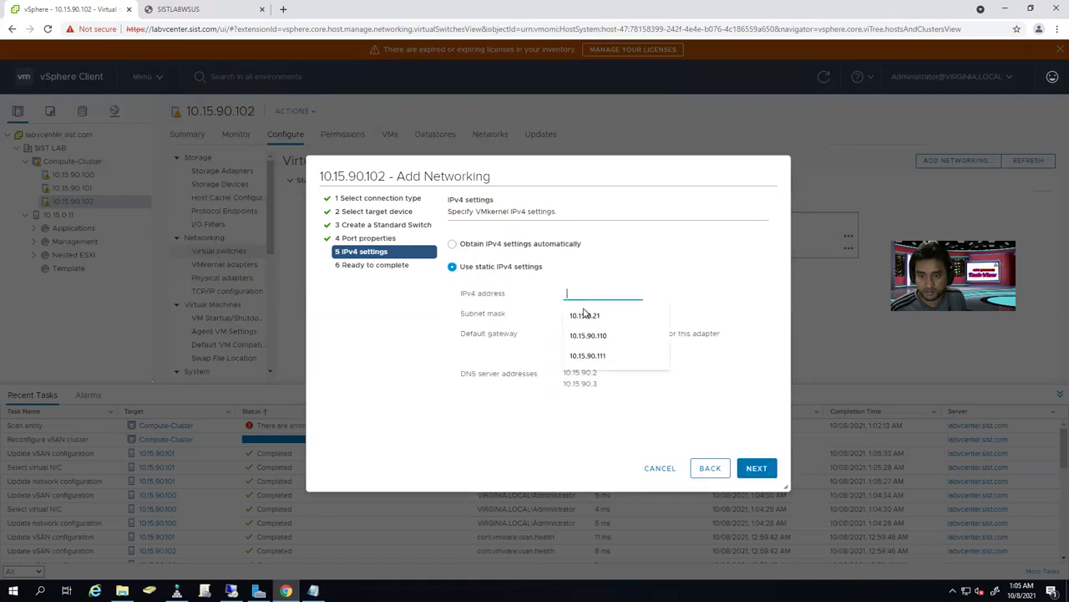
{"action": "left_click", "coordinate": [595, 356]}
{"action": "key", "text": "BackSpace"}
{"action": "type", "text": "2"}
{"action": "left_click", "coordinate": [603, 315]}
{"action": "left_click", "coordinate": [604, 334]}
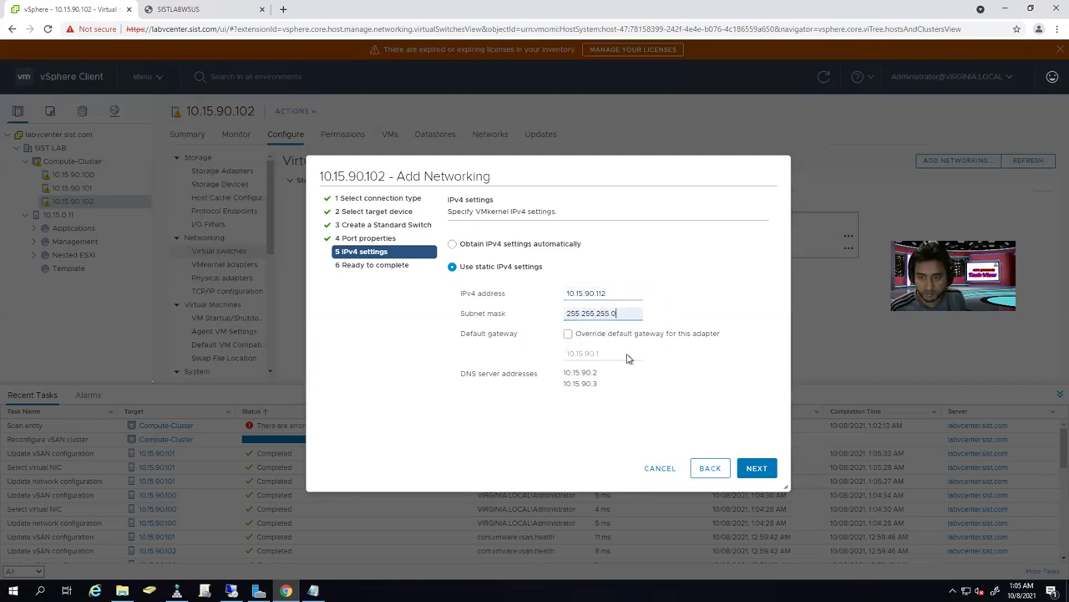
{"action": "left_click", "coordinate": [756, 471]}
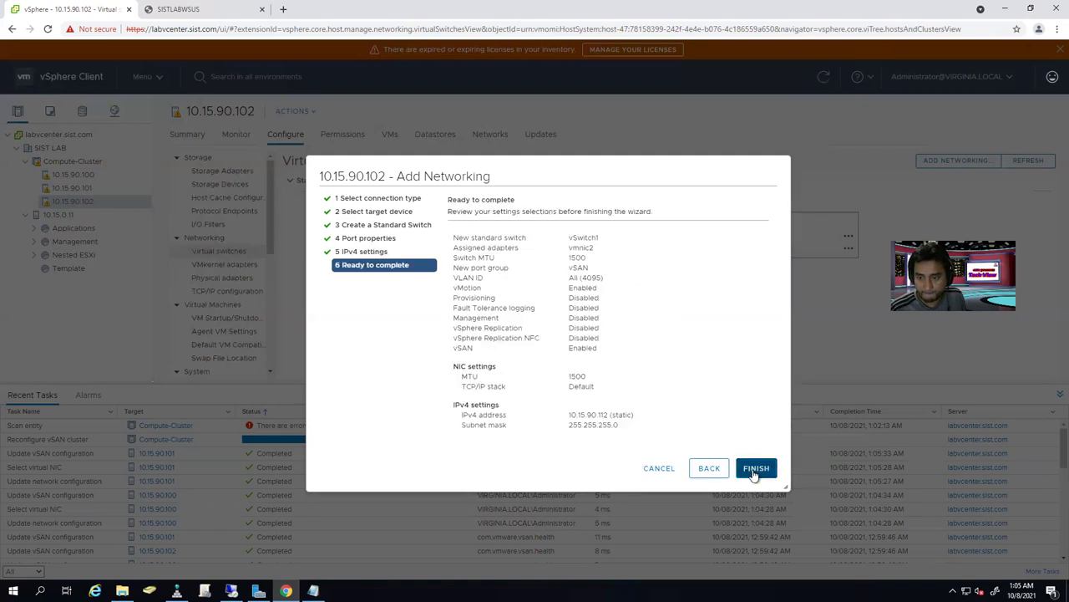
{"action": "left_click", "coordinate": [756, 469]}
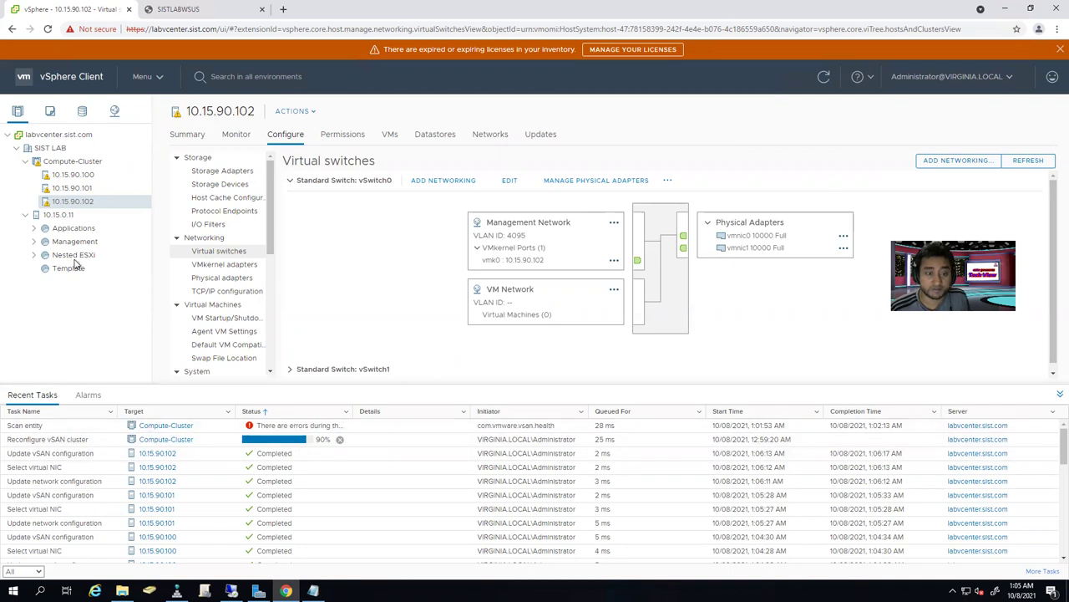
- Check the datastores of hosts 10.15.90.100, 10.15.90.101 and 10.15.90.102 for the vSAN datastore and its capacity
{"action": "left_click", "coordinate": [73, 176]}
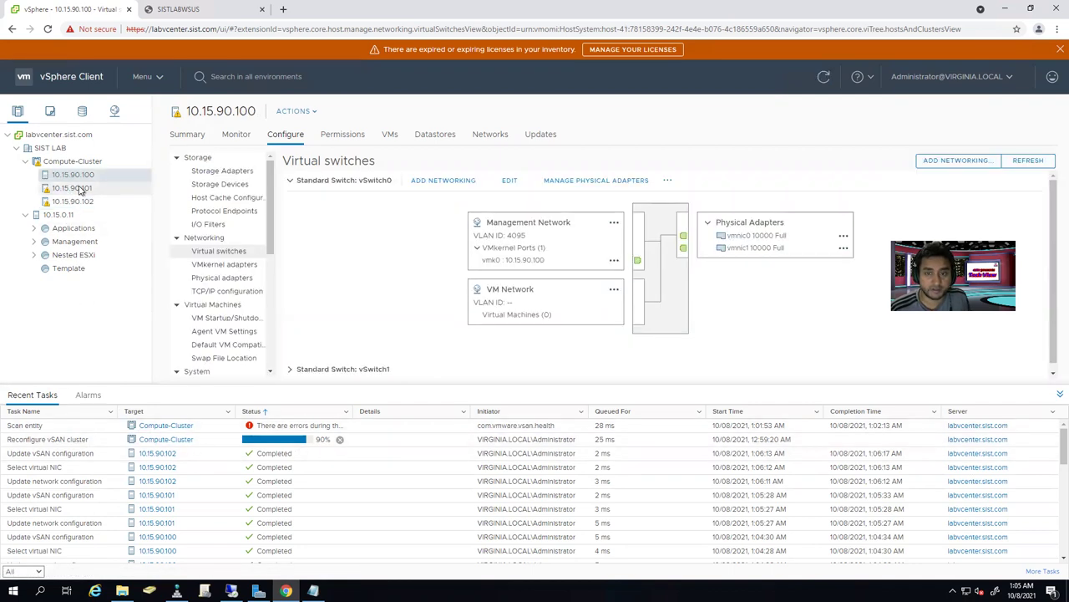
{"action": "left_click", "coordinate": [81, 187]}
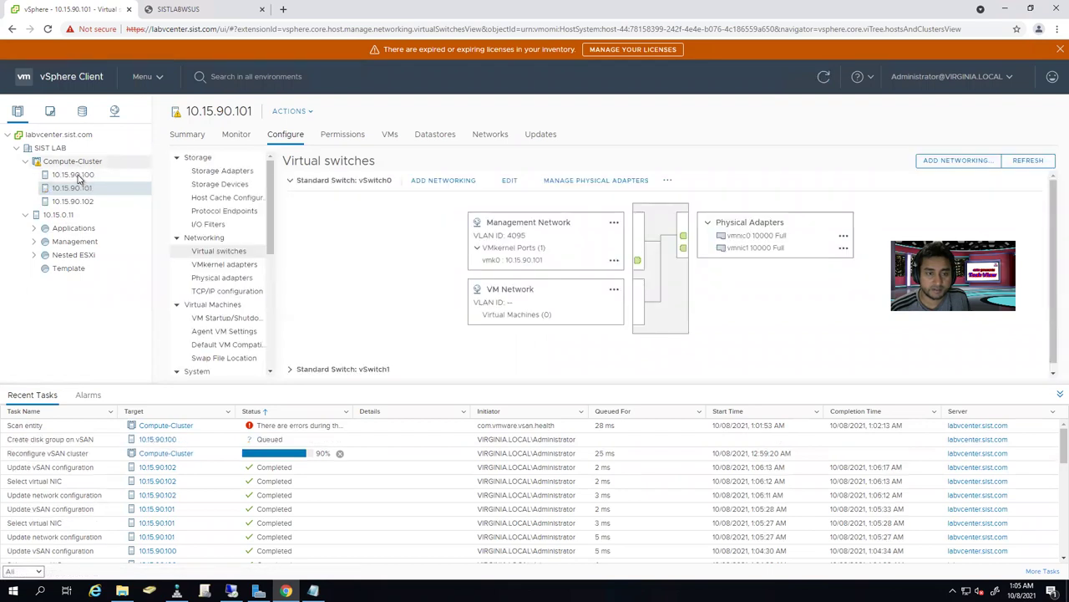
{"action": "left_click", "coordinate": [79, 177]}
{"action": "left_click", "coordinate": [436, 136]}
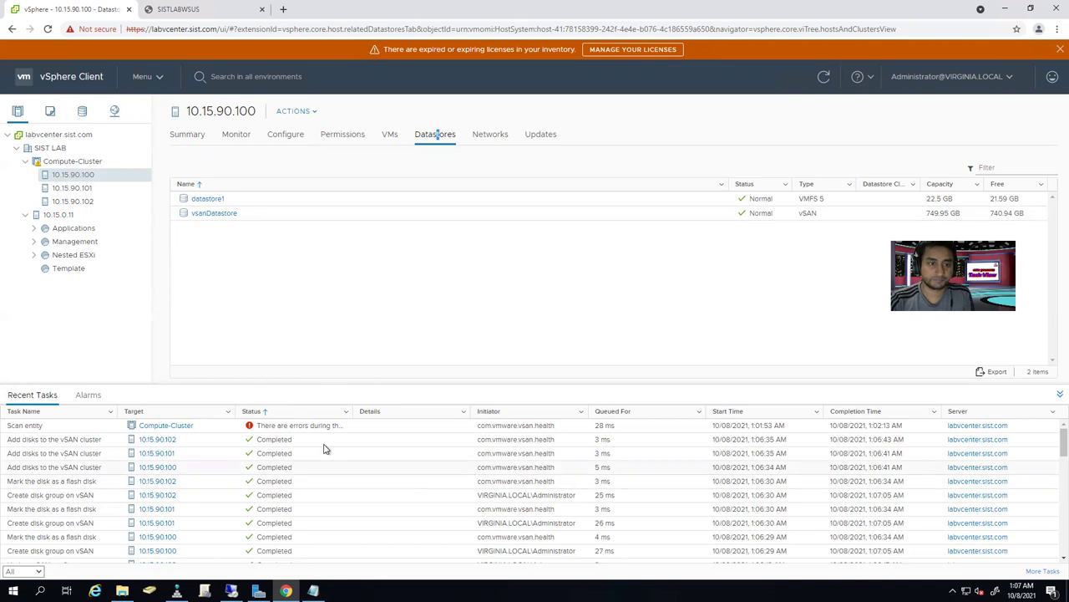
{"action": "left_click", "coordinate": [74, 163]}
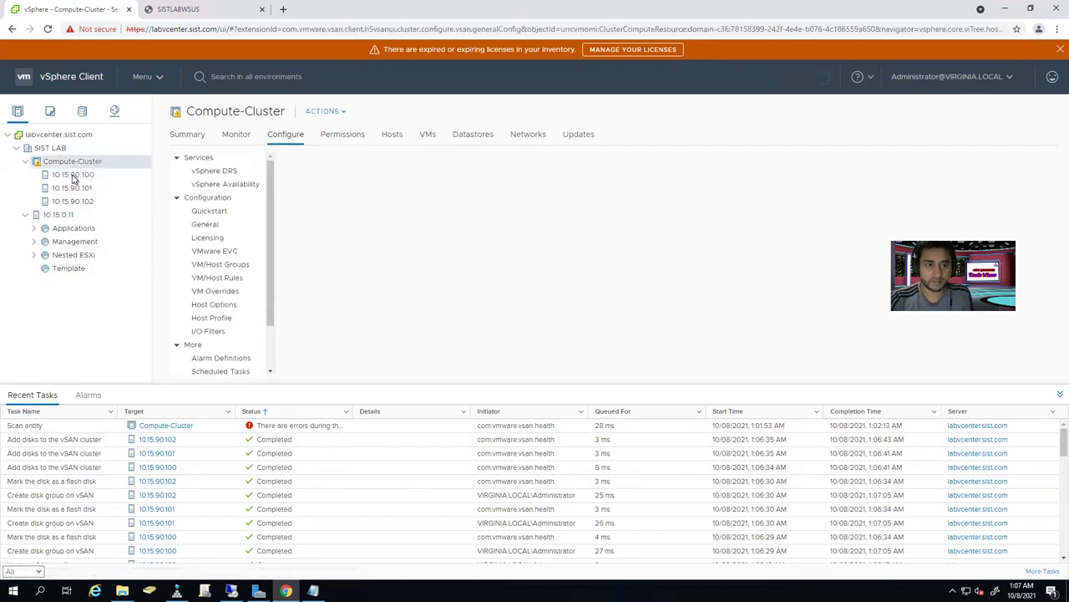
{"action": "left_click", "coordinate": [75, 174]}
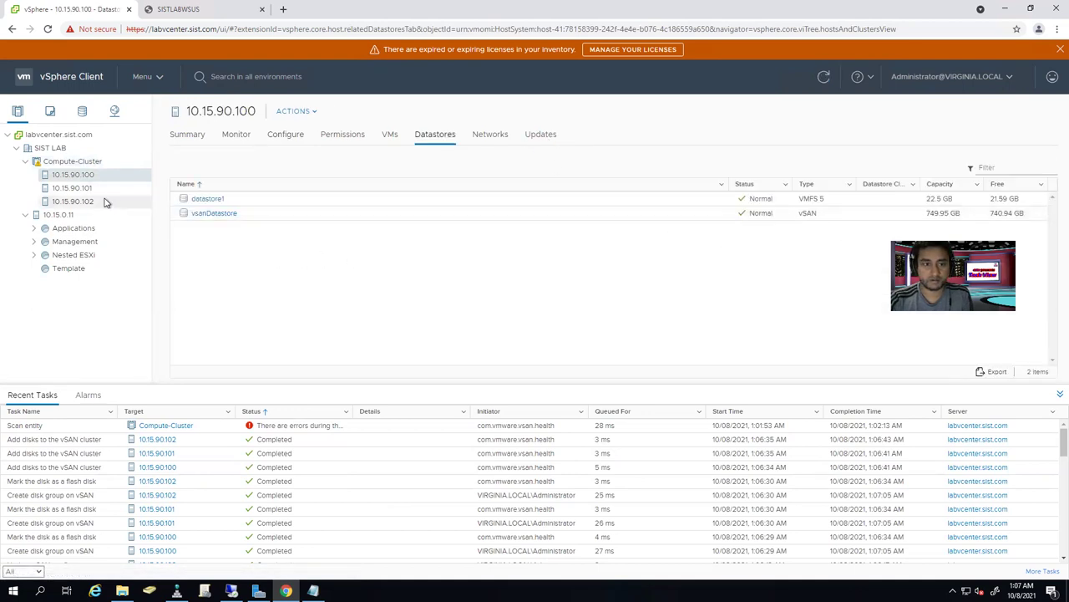
{"action": "left_click", "coordinate": [141, 187]}
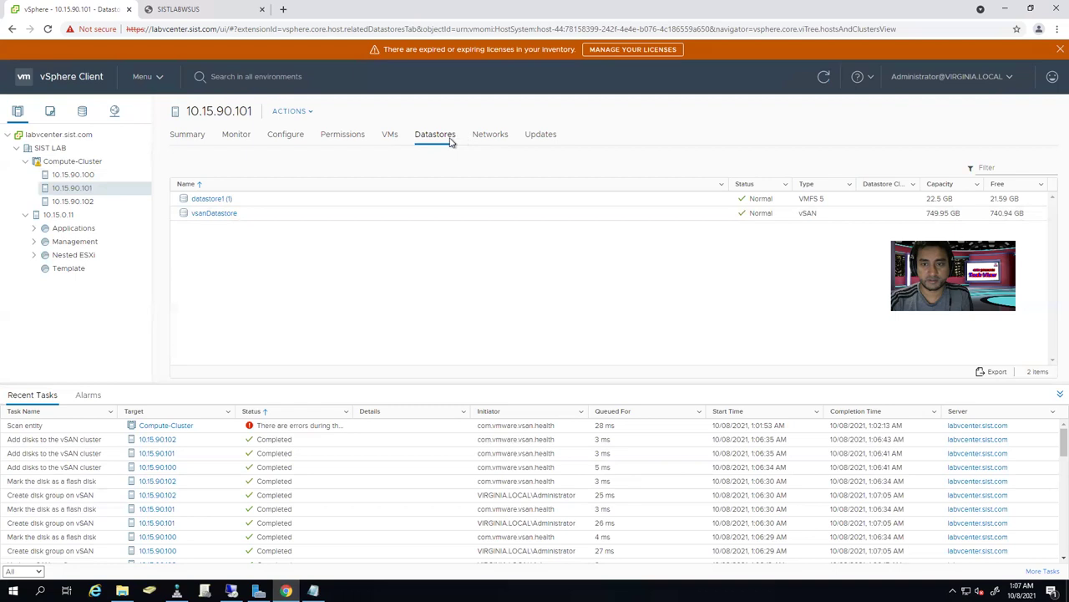
{"action": "left_click", "coordinate": [955, 214]}
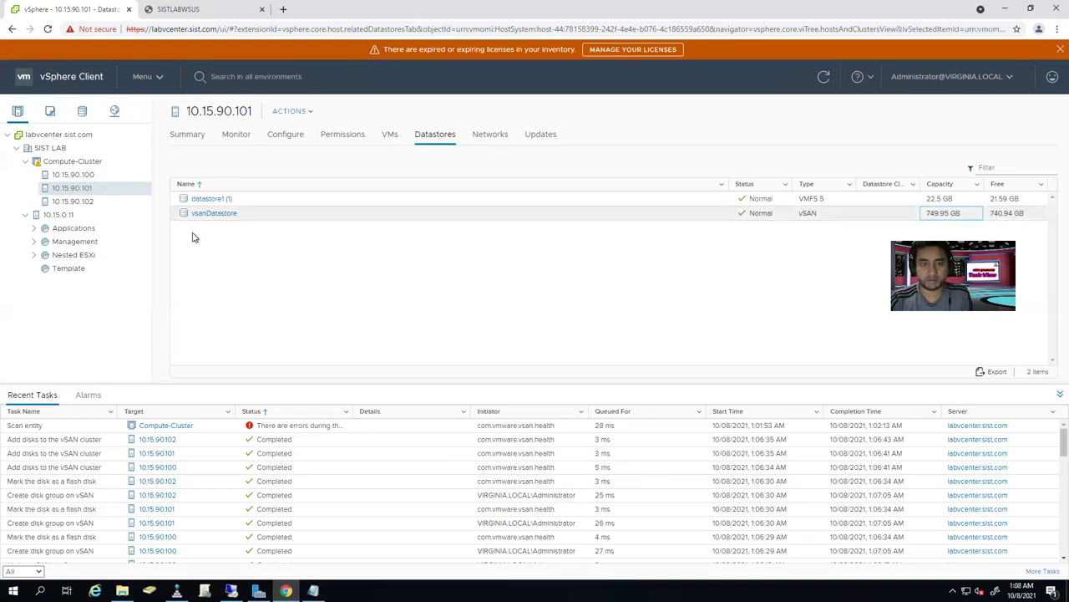
{"action": "left_click", "coordinate": [92, 202]}
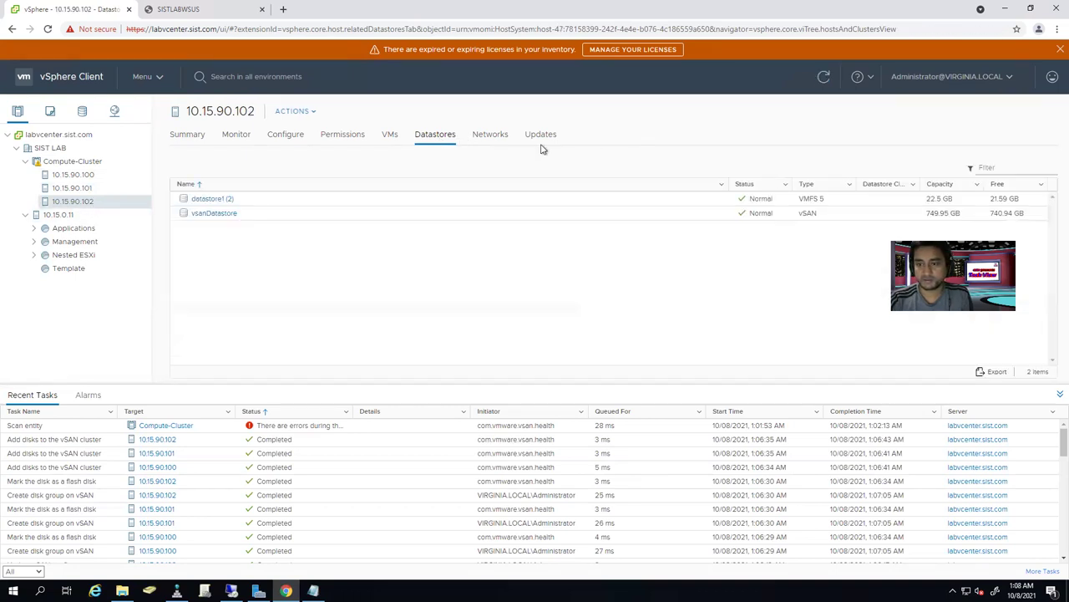
{"action": "left_click", "coordinate": [956, 215]}
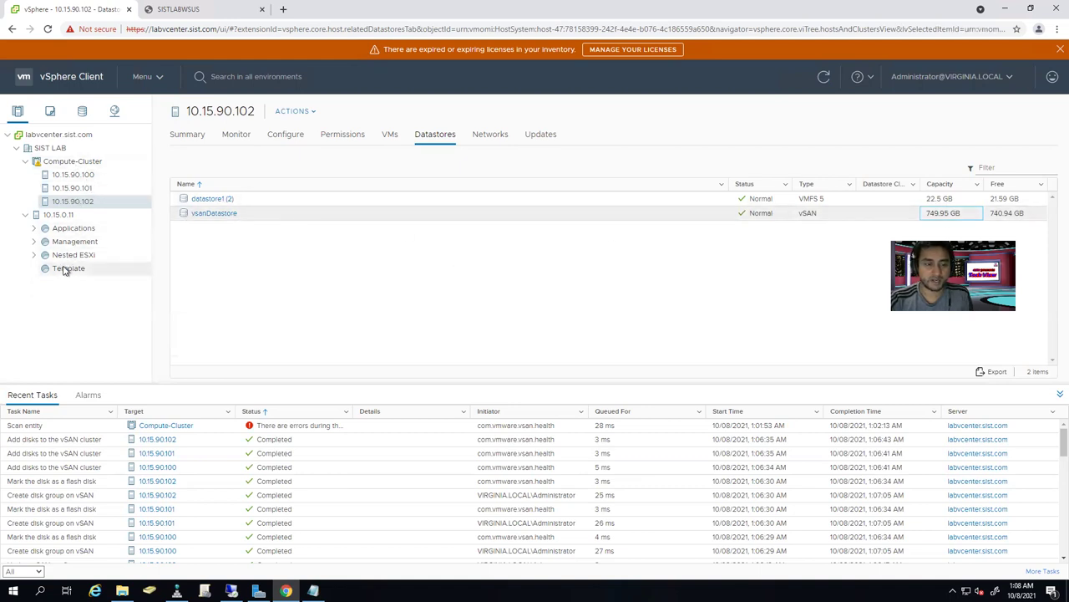
- Start deploying a new virtual machine from Winserver2016-Template and name it SISTLAB16MONME
{"action": "left_click", "coordinate": [50, 110]}
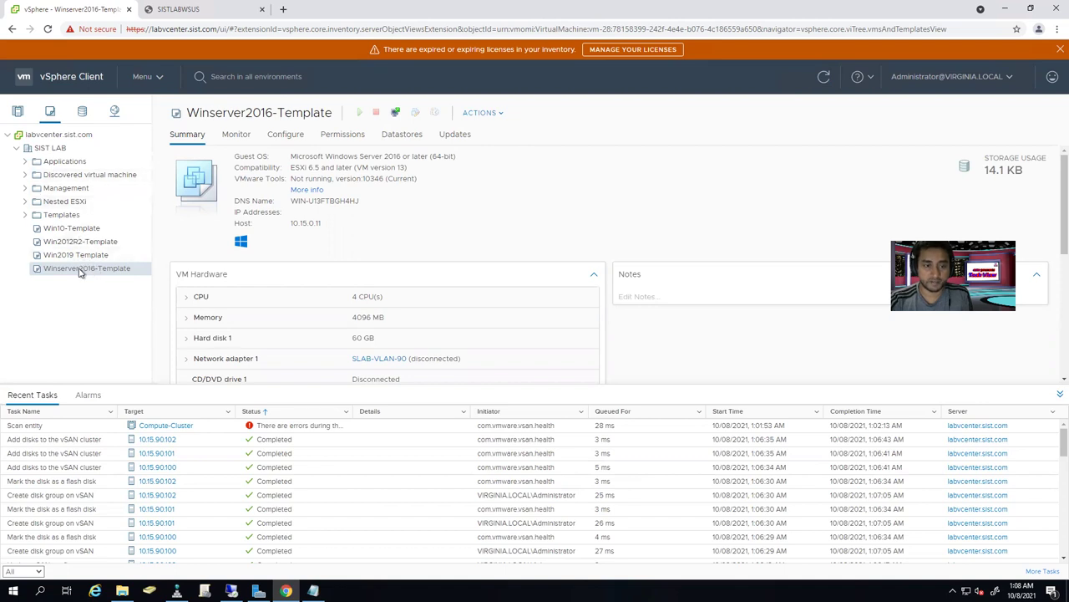
{"action": "right_click", "coordinate": [80, 271]}
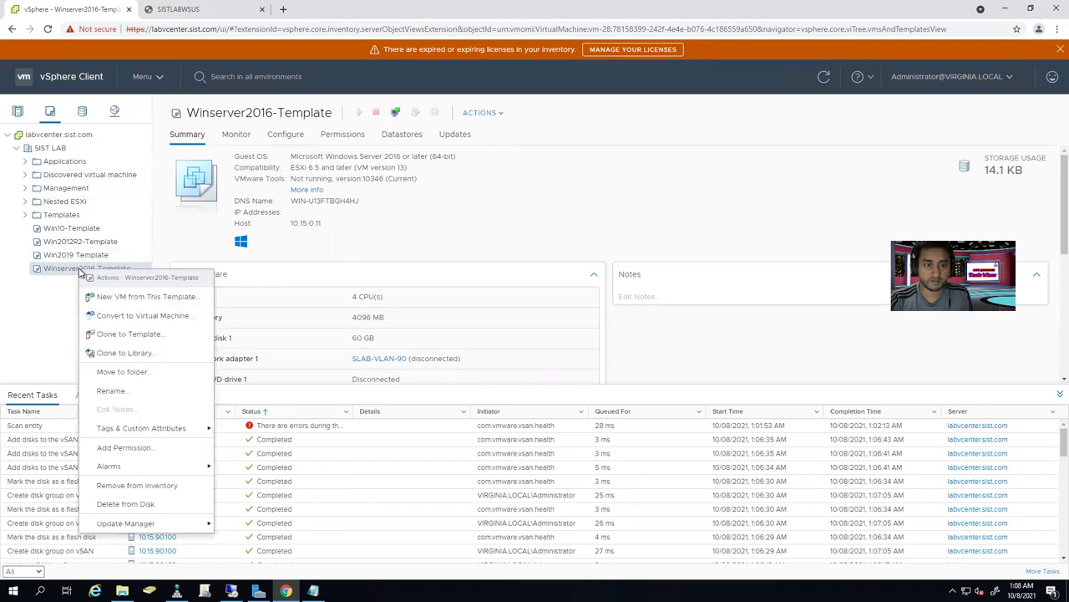
{"action": "left_click", "coordinate": [9, 241]}
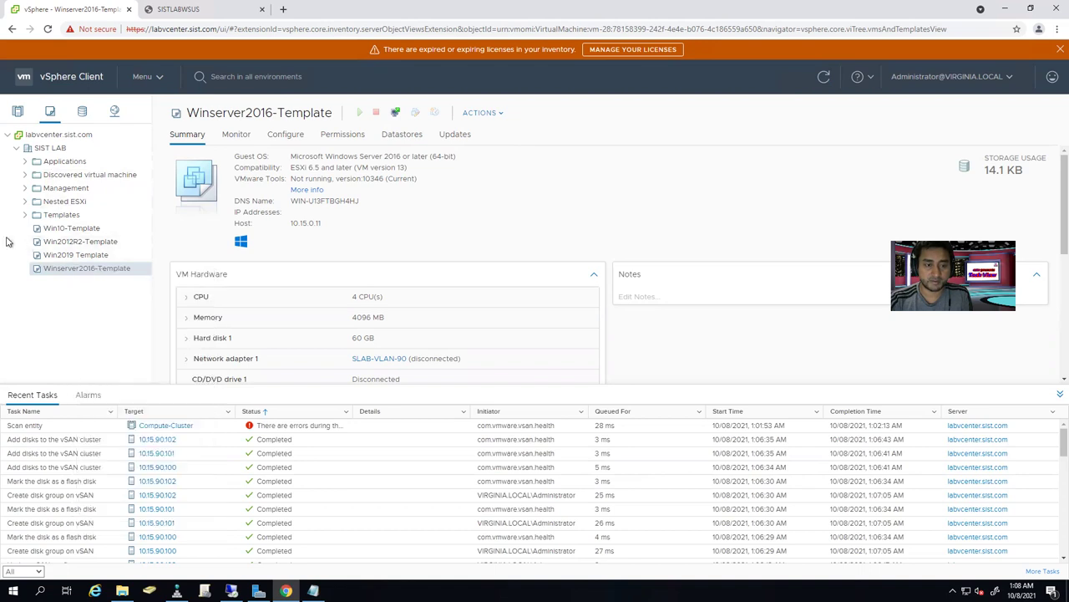
{"action": "right_click", "coordinate": [84, 271]}
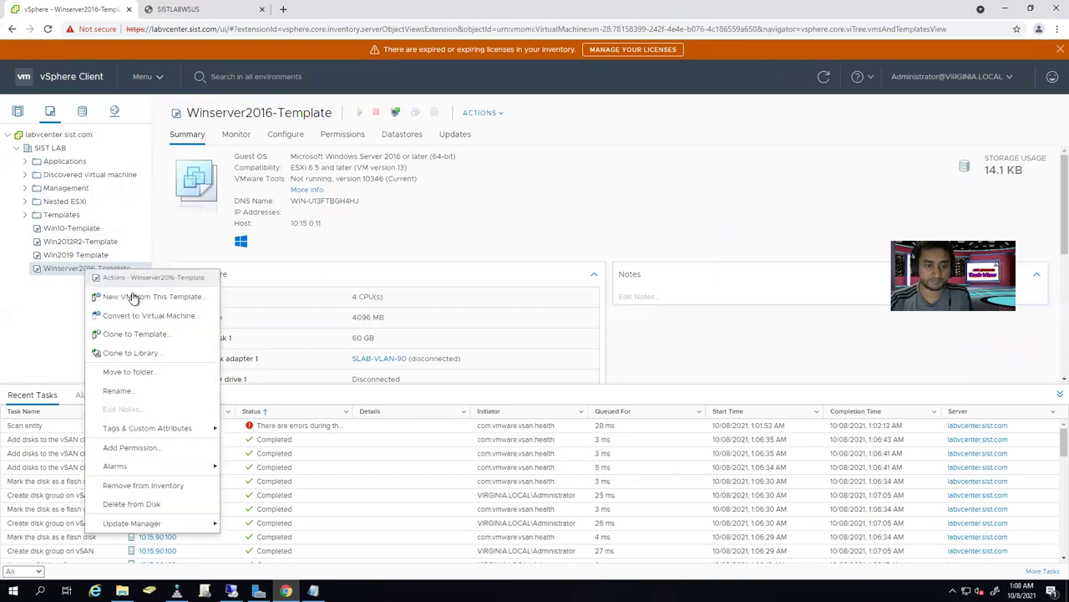
{"action": "left_click", "coordinate": [435, 305]}
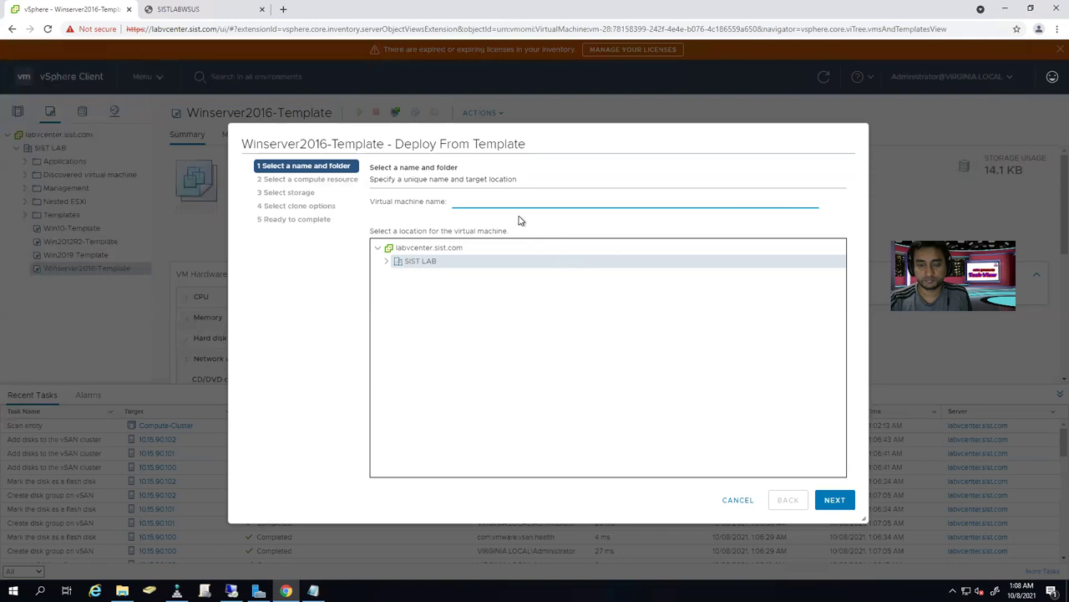
{"action": "type", "text": "SIST"}
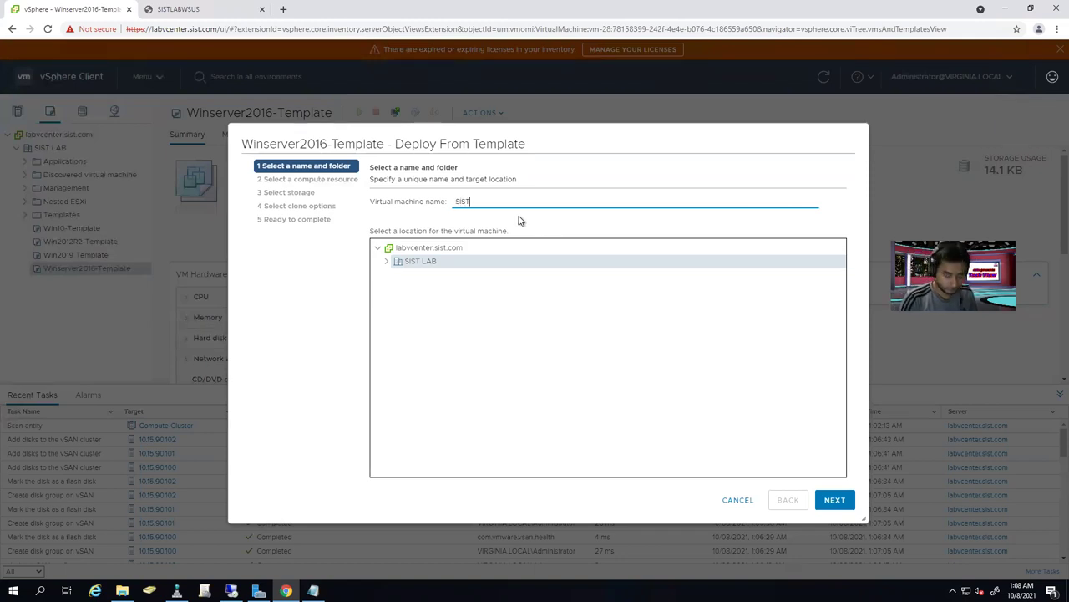
{"action": "type", "text": "LAB16"}
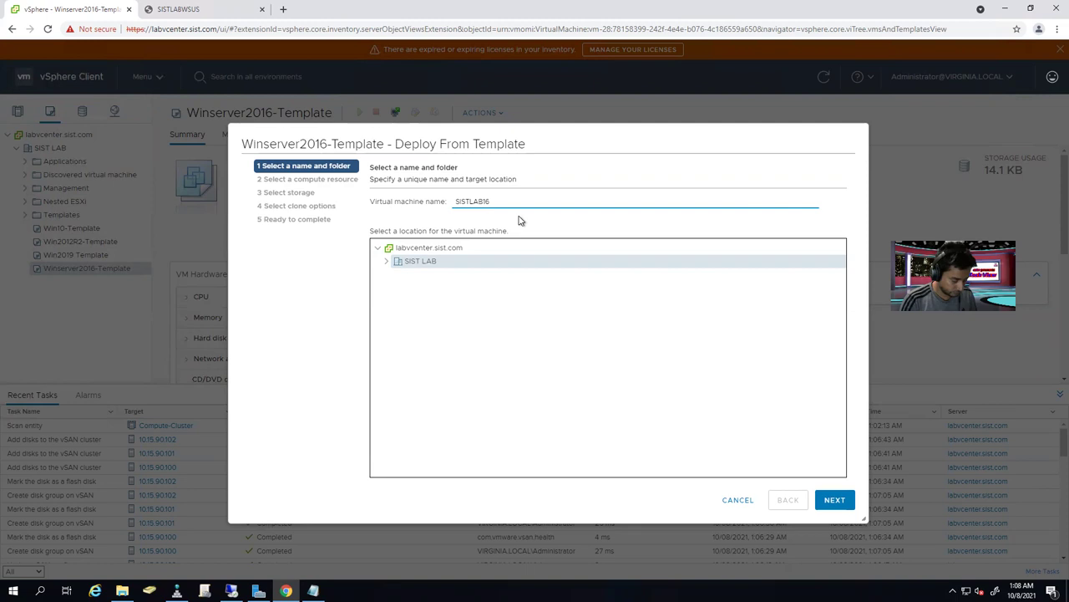
{"action": "type", "text": "MC"}
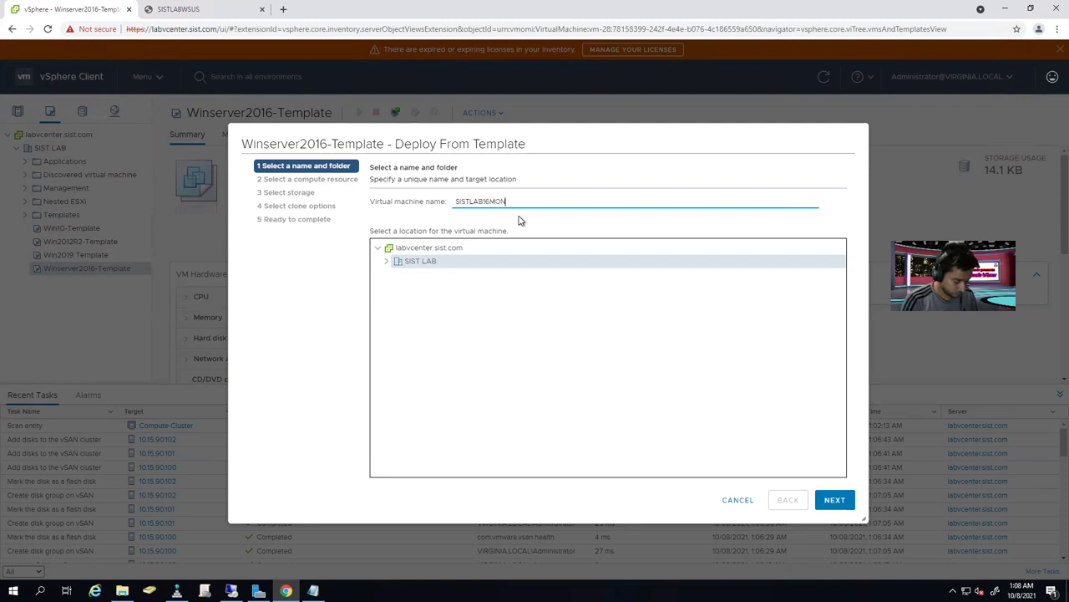
{"action": "type", "text": "NME"}
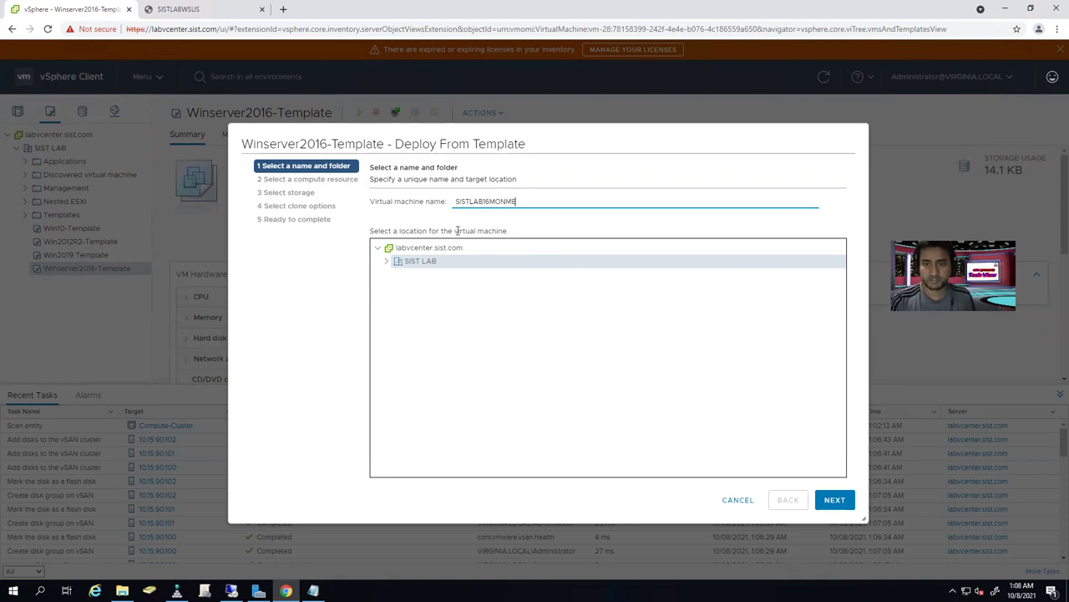
- Choose the Applications folder under SIST LAB as the location for the new virtual machine
{"action": "left_click", "coordinate": [384, 264]}
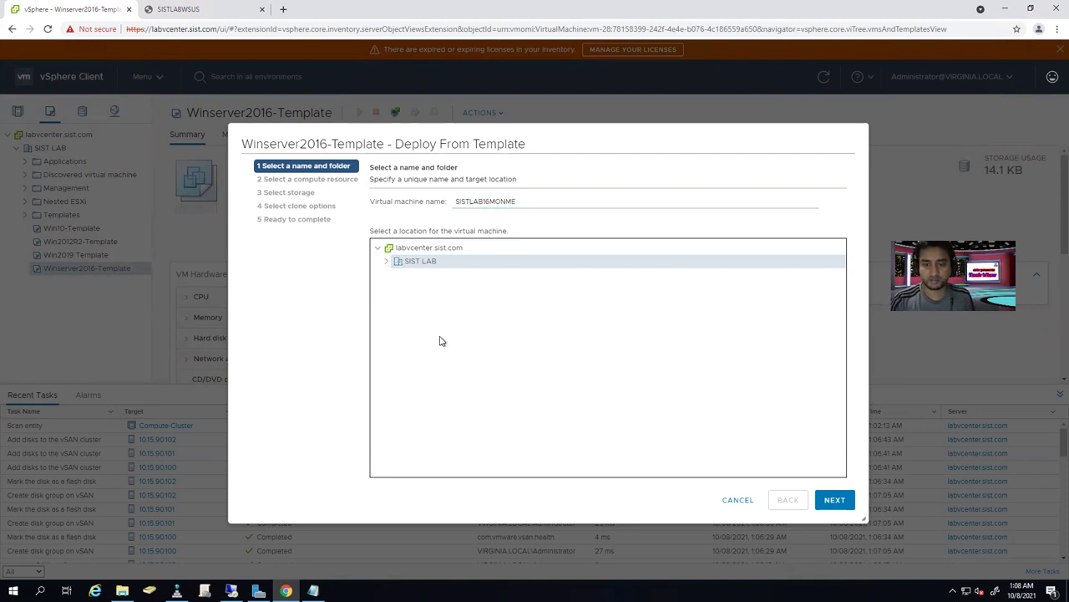
{"action": "left_click", "coordinate": [388, 262]}
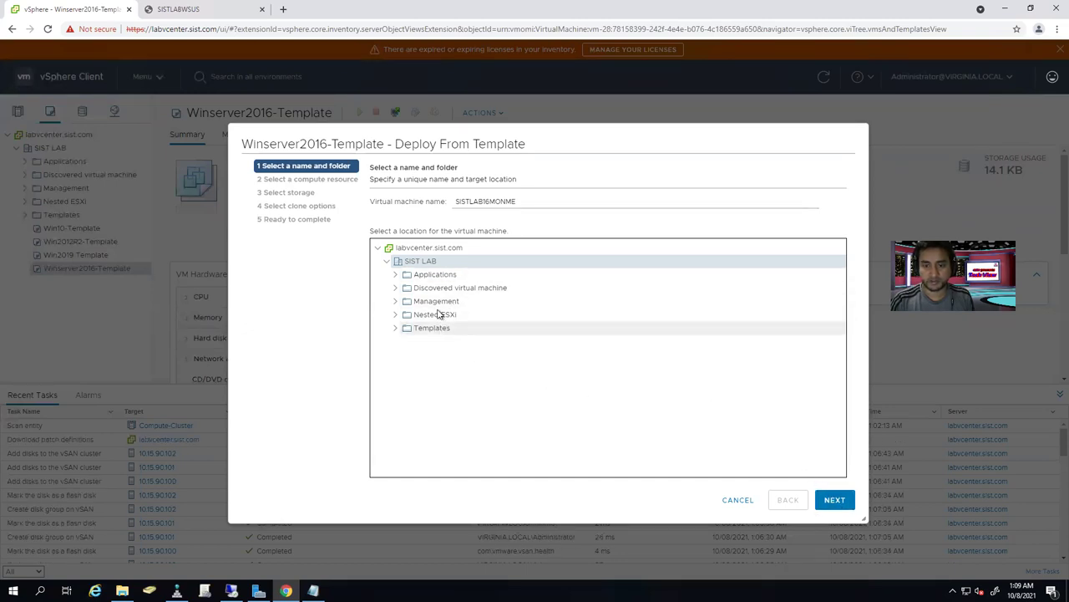
{"action": "left_click", "coordinate": [440, 274]}
{"action": "left_click", "coordinate": [834, 501]}
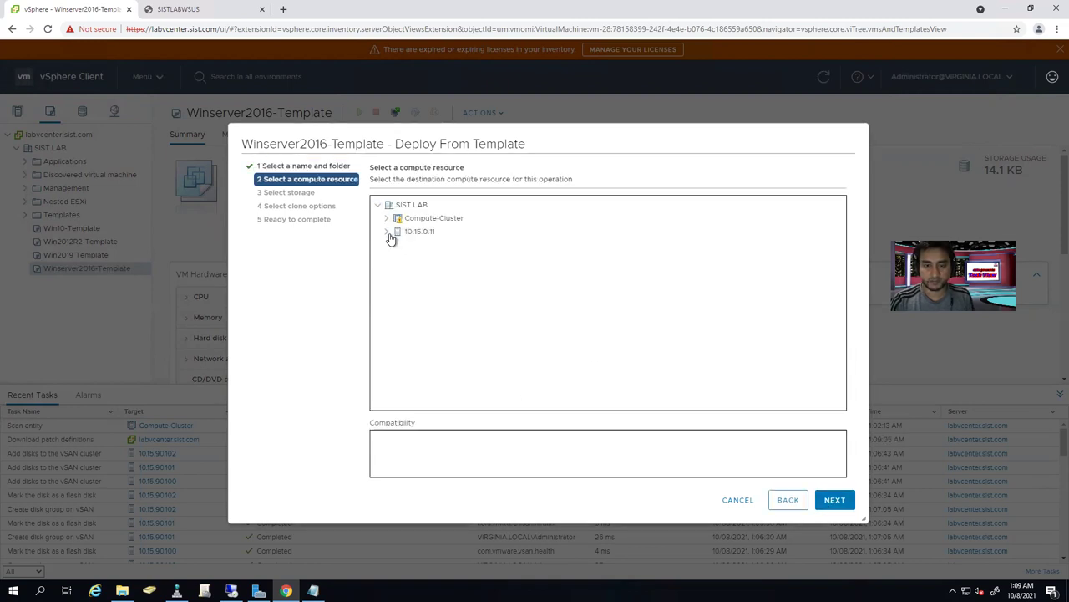
- Try host 10.15.90.100 in Compute-Cluster as the compute resource, and cancel the template deployment
{"action": "left_click", "coordinate": [386, 218]}
{"action": "left_click", "coordinate": [451, 232]}
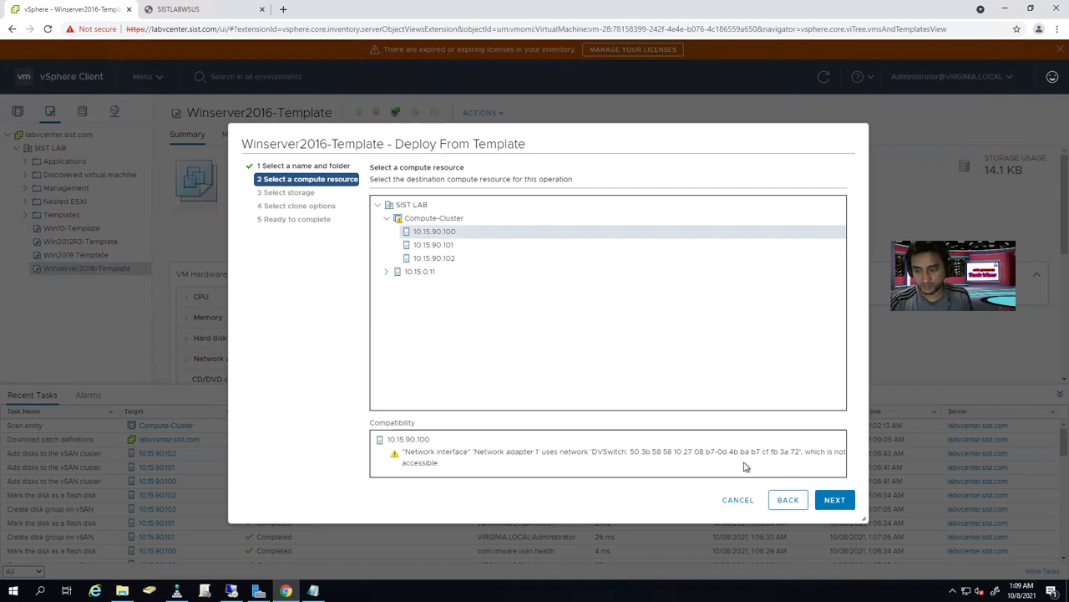
{"action": "left_click", "coordinate": [740, 504]}
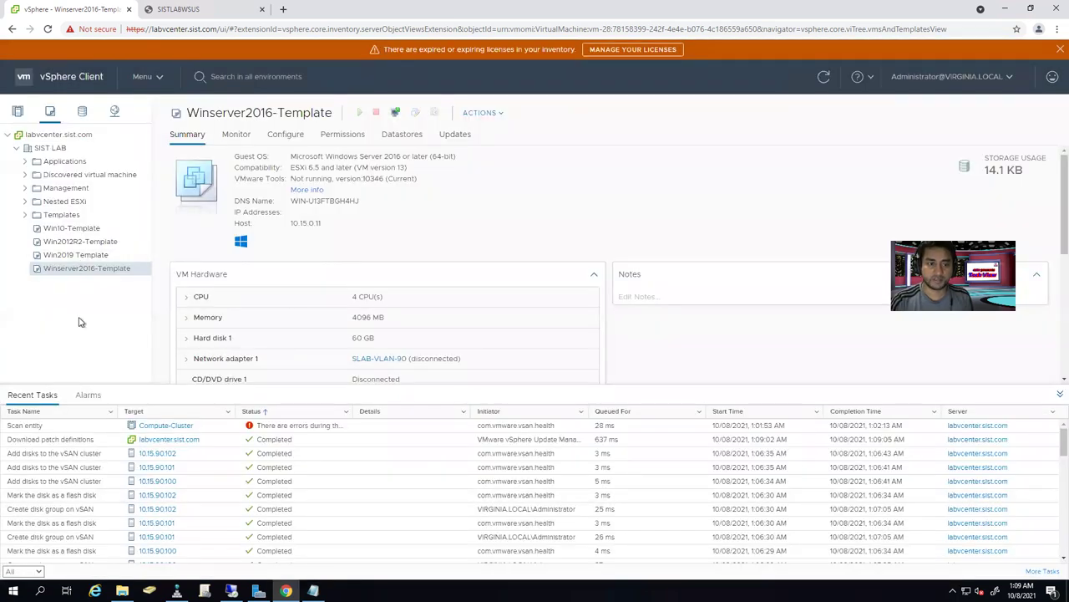
- Examine the SLAB-VLAN-90 port group of SISTLAB-DVSwitch in the networking inventory and review the Compute-Cluster hosts
{"action": "left_click", "coordinate": [115, 111]}
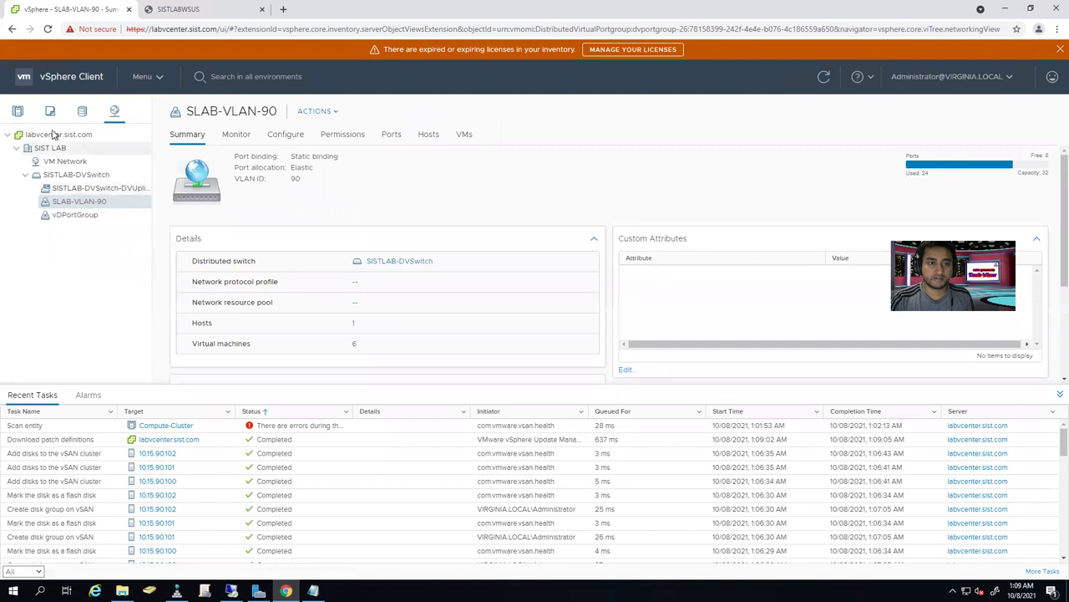
{"action": "left_click", "coordinate": [17, 111]}
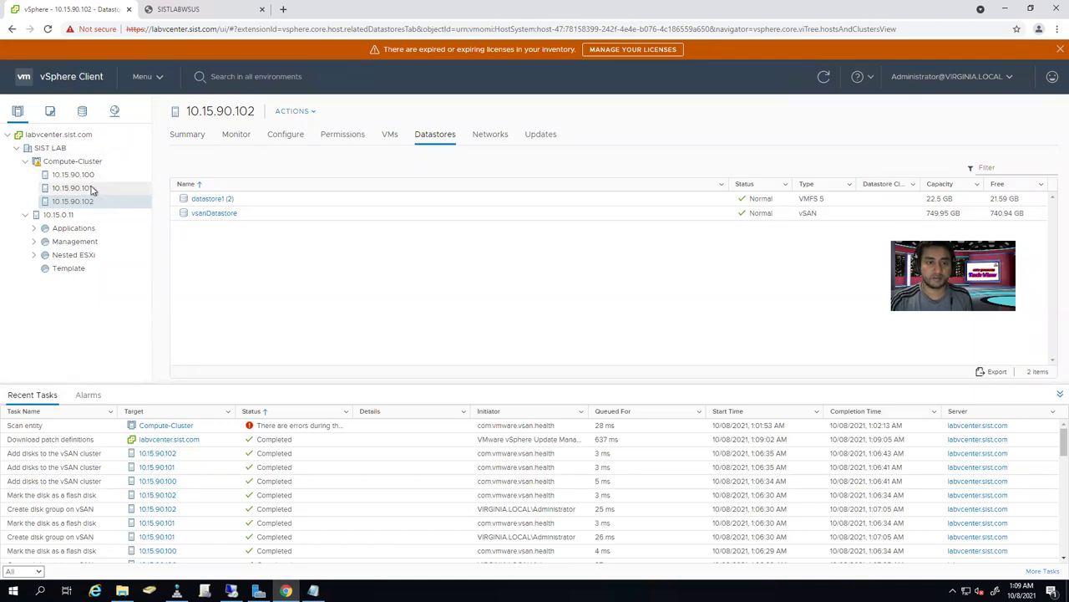
{"action": "left_click", "coordinate": [92, 188]}
{"action": "left_click", "coordinate": [102, 177]}
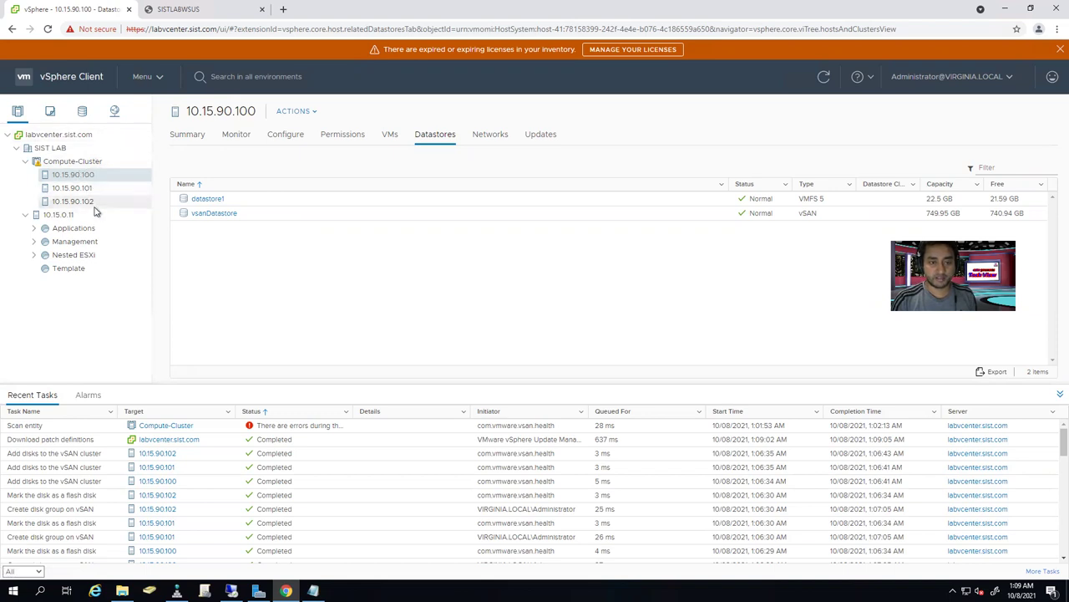
{"action": "left_click", "coordinate": [116, 114]}
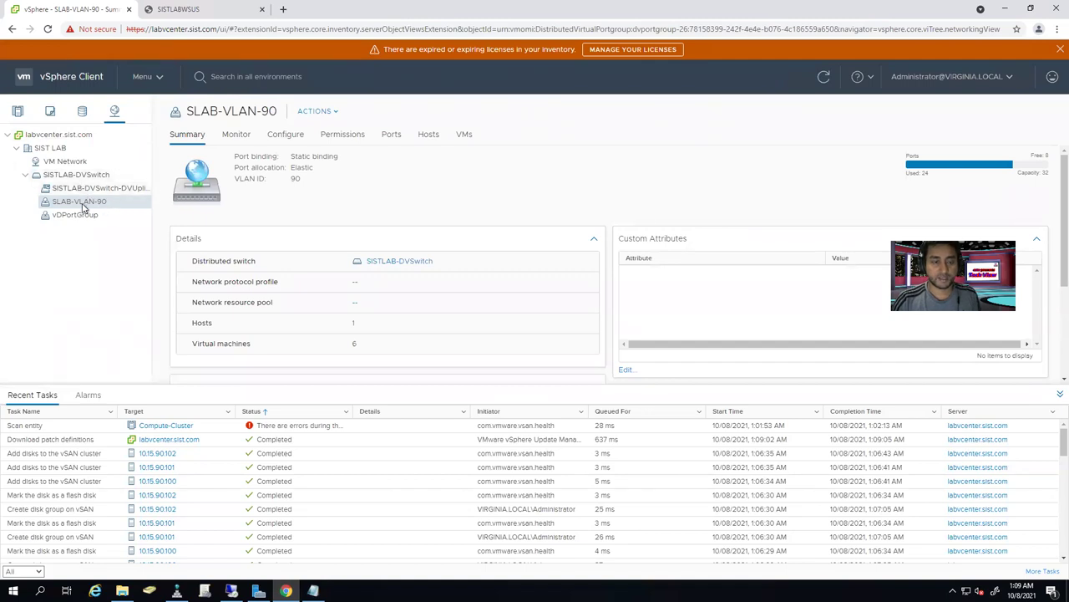
- Start adding hosts to SISTLAB-DVSwitch and select hosts 10.15.90.100, 10.15.90.101 and 10.15.90.102
{"action": "left_click", "coordinate": [75, 178]}
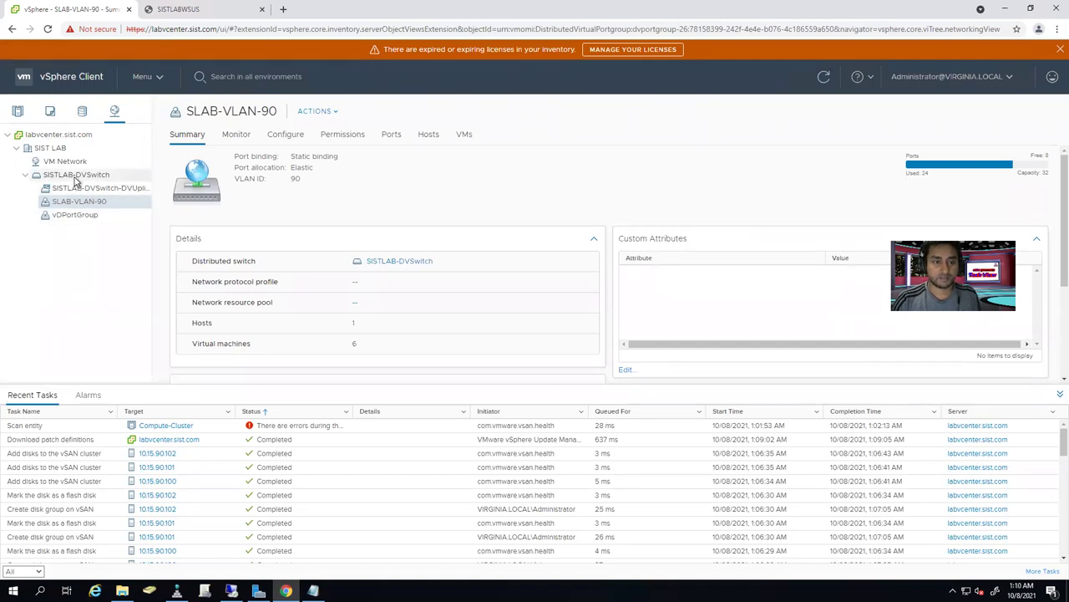
{"action": "right_click", "coordinate": [75, 179]}
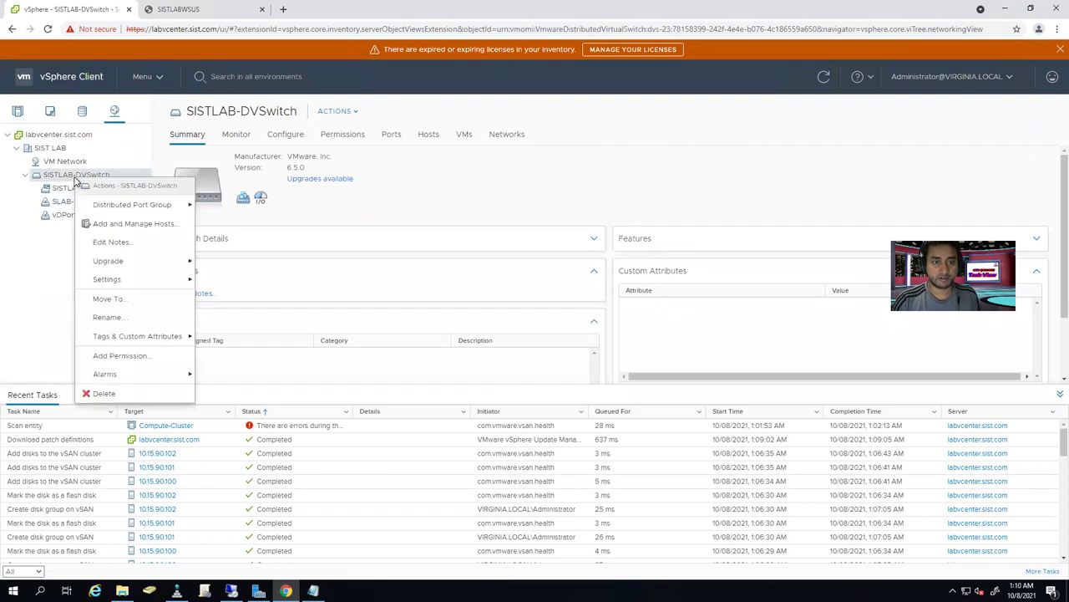
{"action": "left_click", "coordinate": [109, 226]}
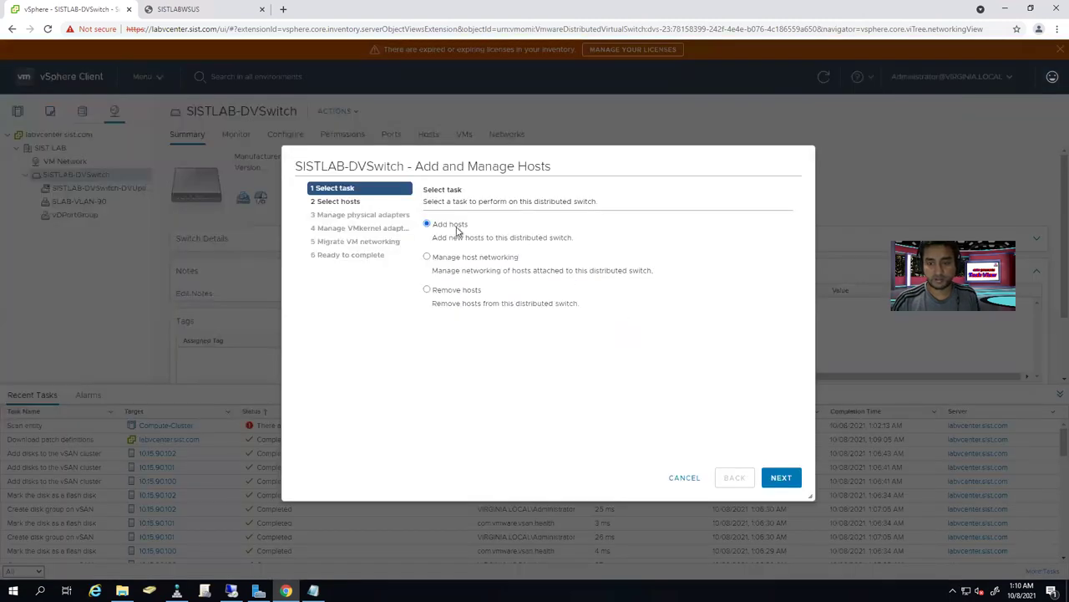
{"action": "left_click", "coordinate": [780, 477]}
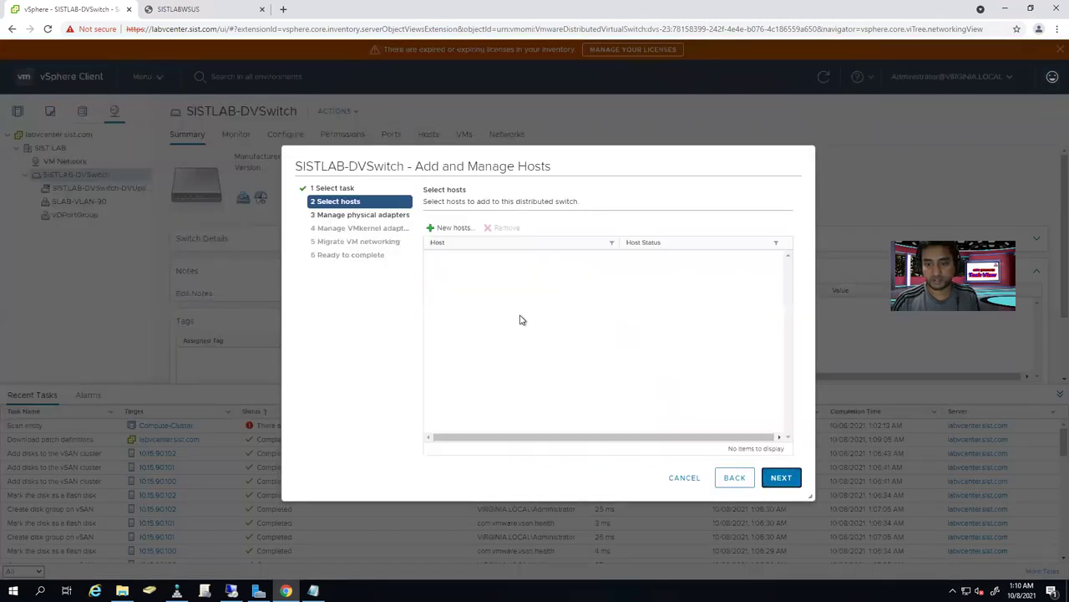
{"action": "left_click", "coordinate": [447, 237]}
{"action": "left_click", "coordinate": [321, 237]}
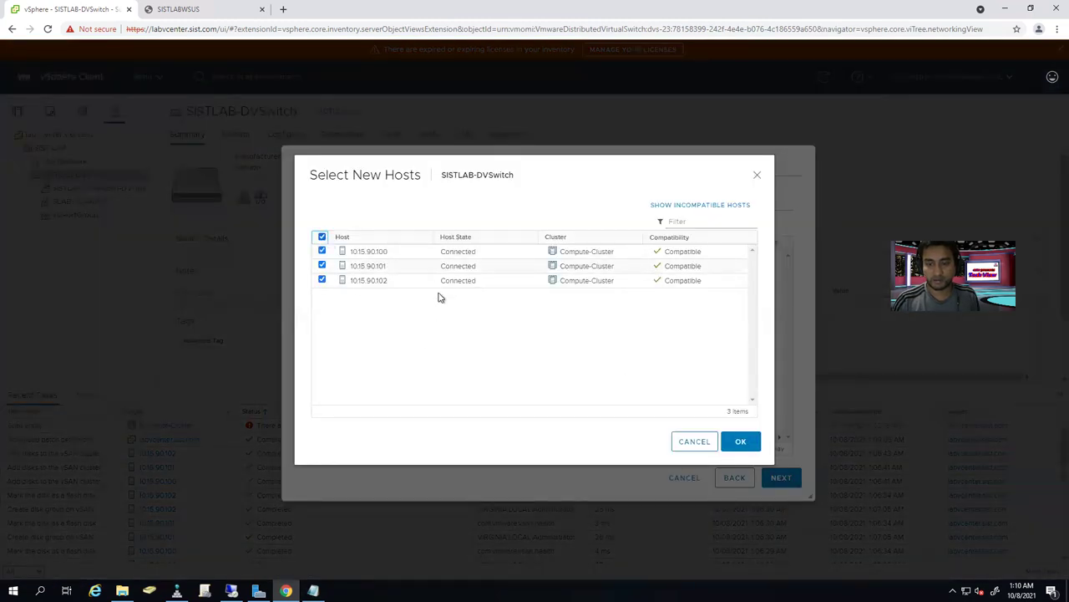
{"action": "left_click", "coordinate": [738, 442]}
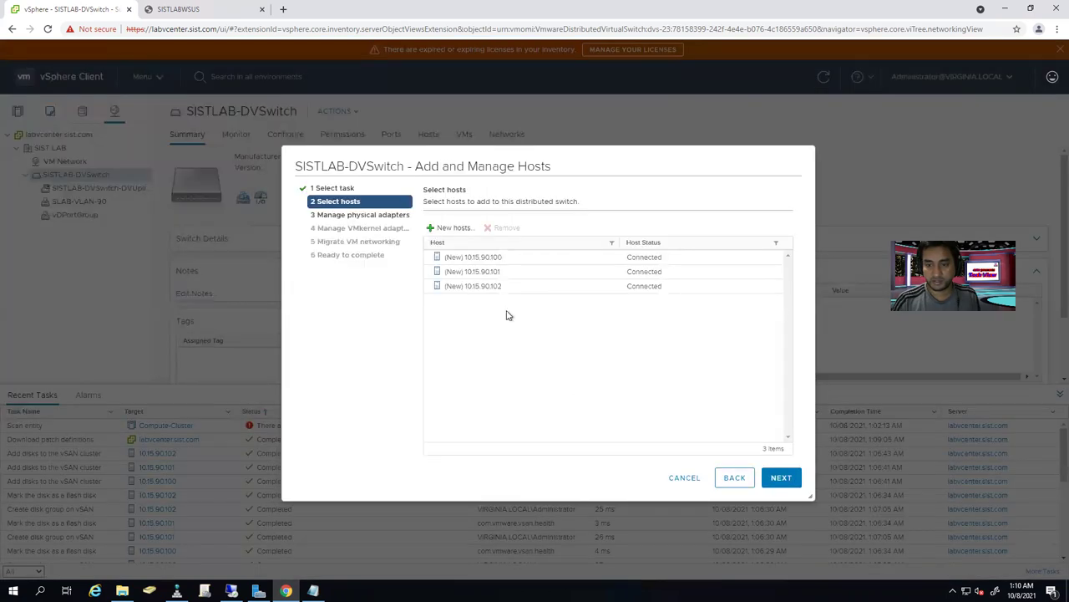
{"action": "left_click", "coordinate": [772, 476]}
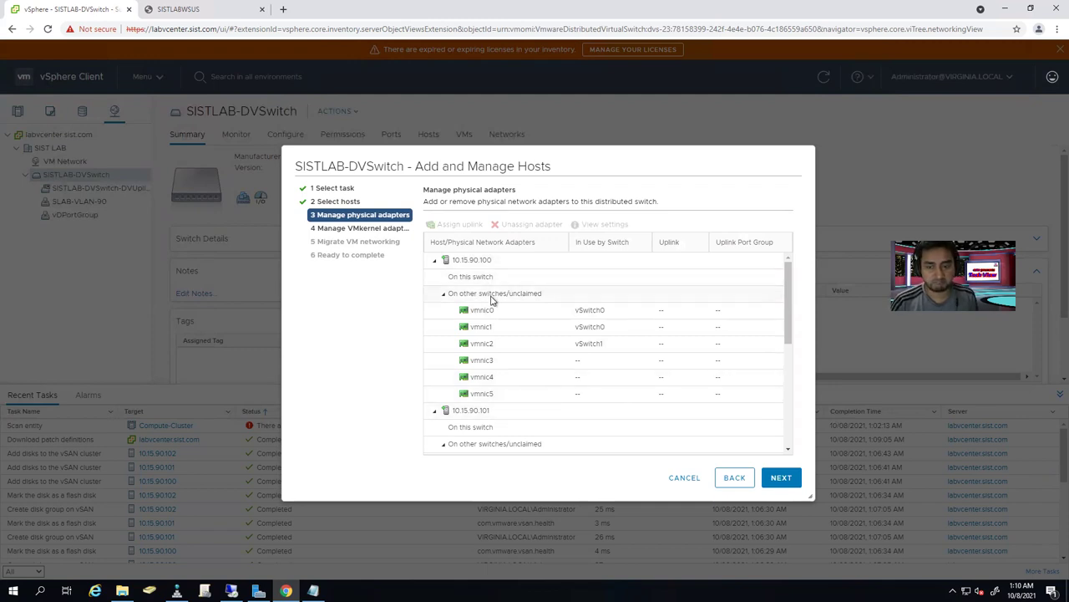
{"action": "left_click", "coordinate": [503, 365]}
{"action": "left_click", "coordinate": [468, 234]}
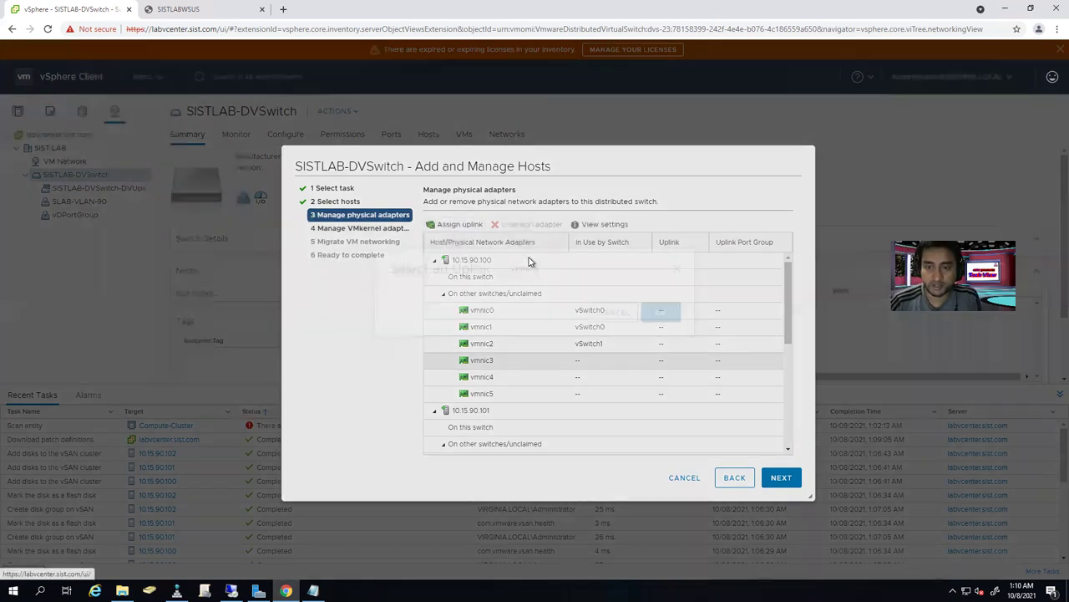
{"action": "left_click", "coordinate": [429, 224]}
{"action": "left_click", "coordinate": [659, 441]}
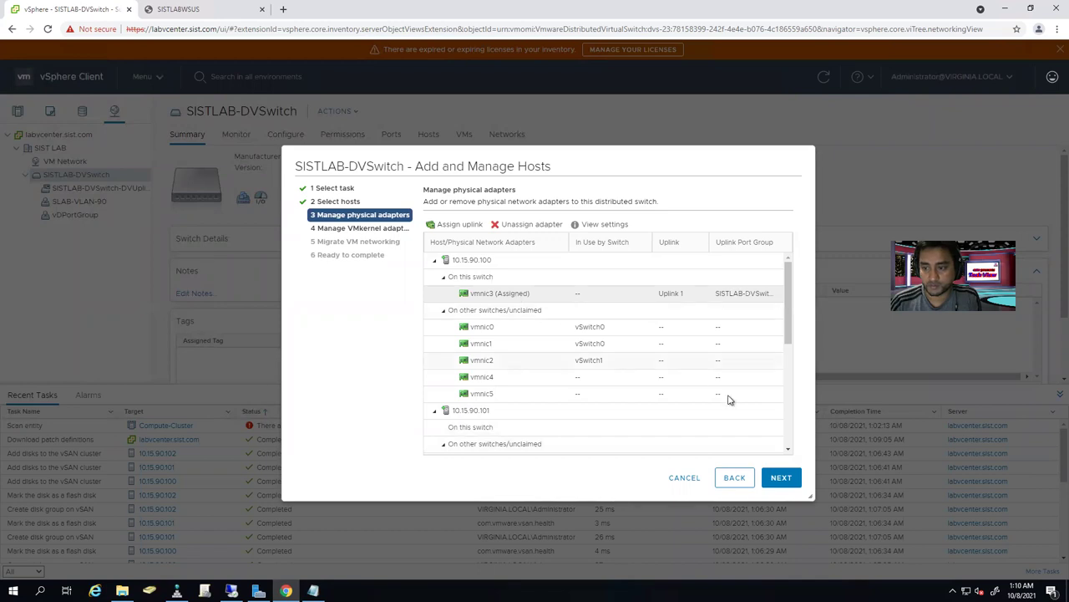
{"action": "left_click", "coordinate": [530, 231]}
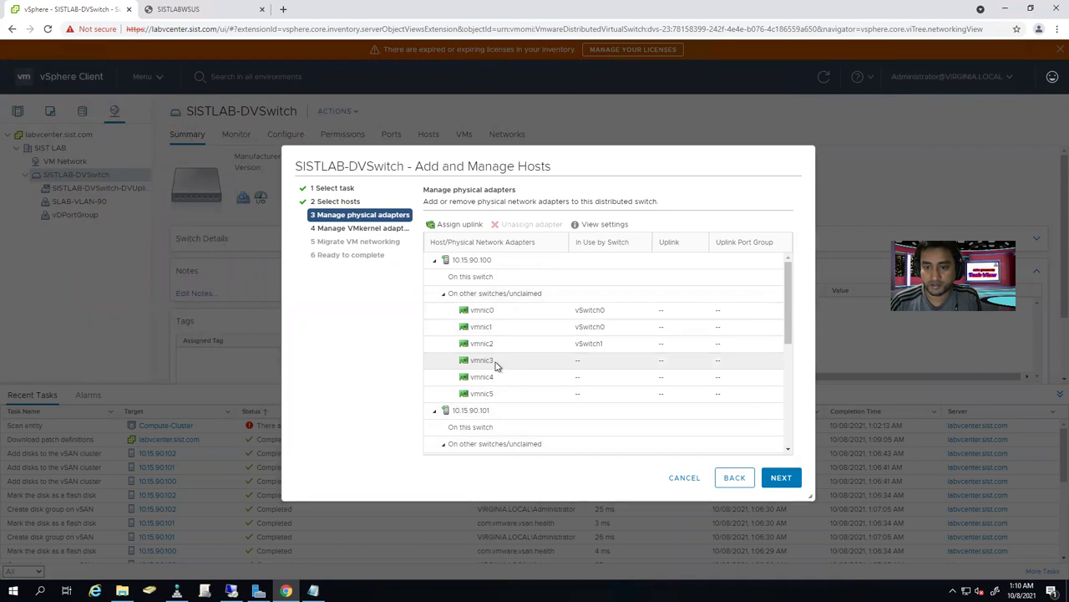
- Assign vmnic3 of host 10.15.90.100 to Uplink 1 and apply this uplink assignment to the rest of the hosts
{"action": "left_click", "coordinate": [462, 223]}
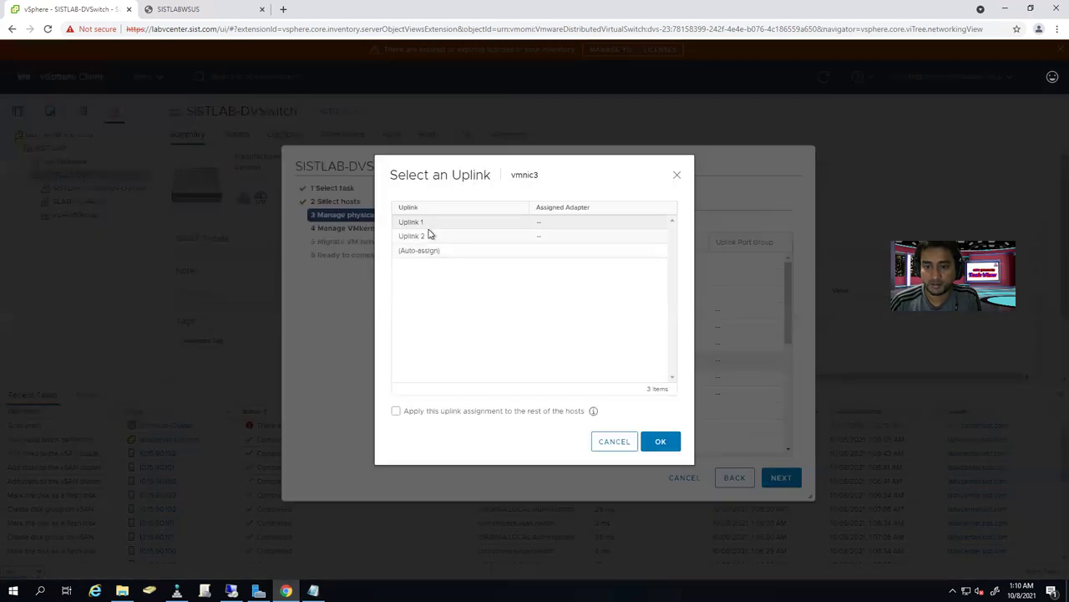
{"action": "left_click", "coordinate": [424, 224]}
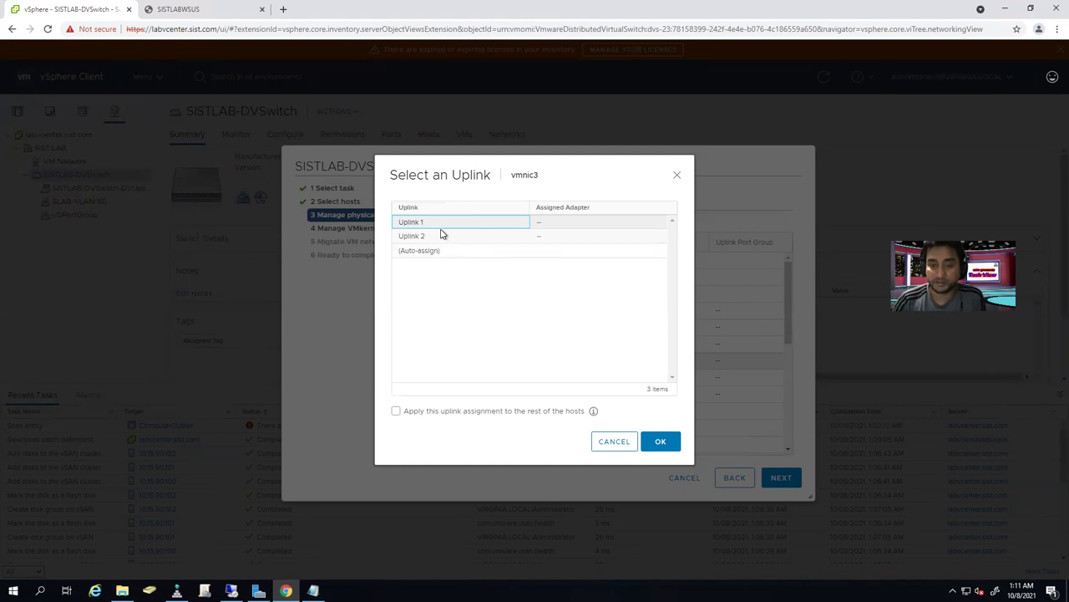
{"action": "left_click", "coordinate": [420, 416]}
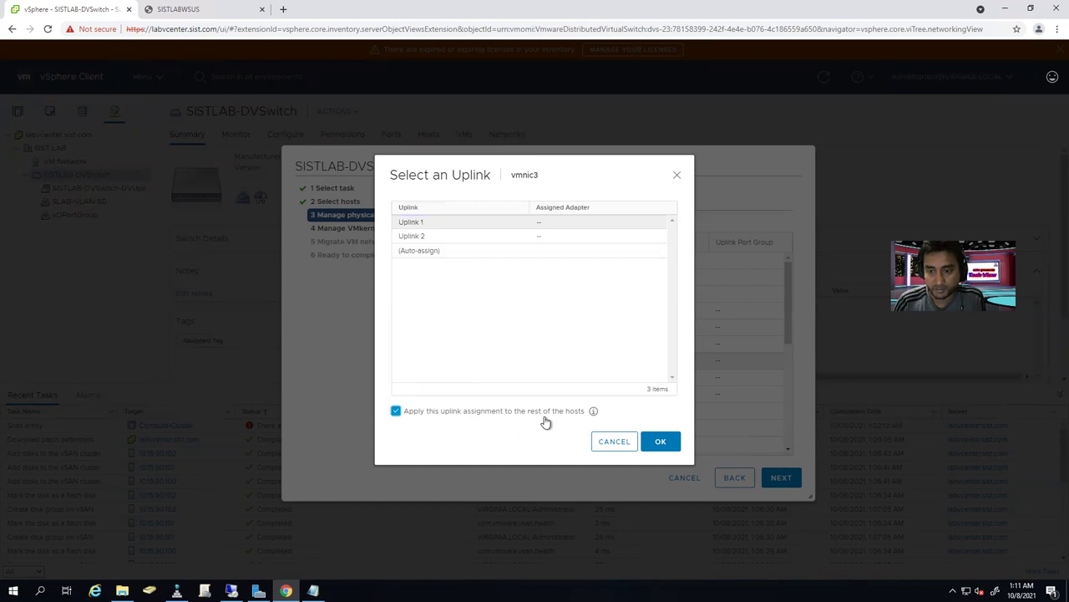
{"action": "left_click", "coordinate": [661, 445]}
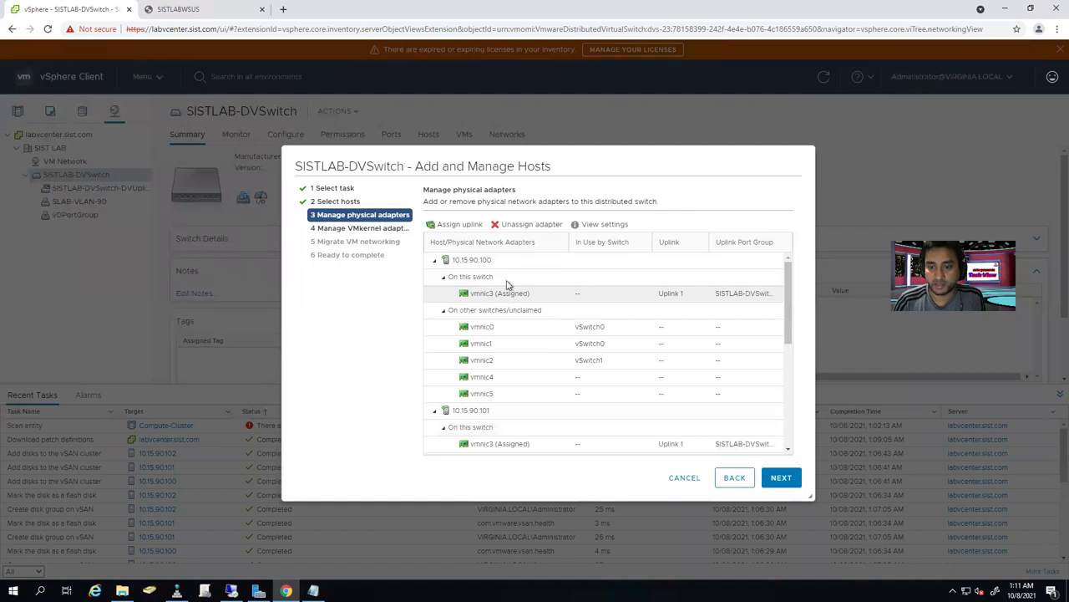
- Assign vmnic4 to Uplink 2, apply it to the rest of the hosts, and check the adapters on each host
{"action": "left_click", "coordinate": [547, 378]}
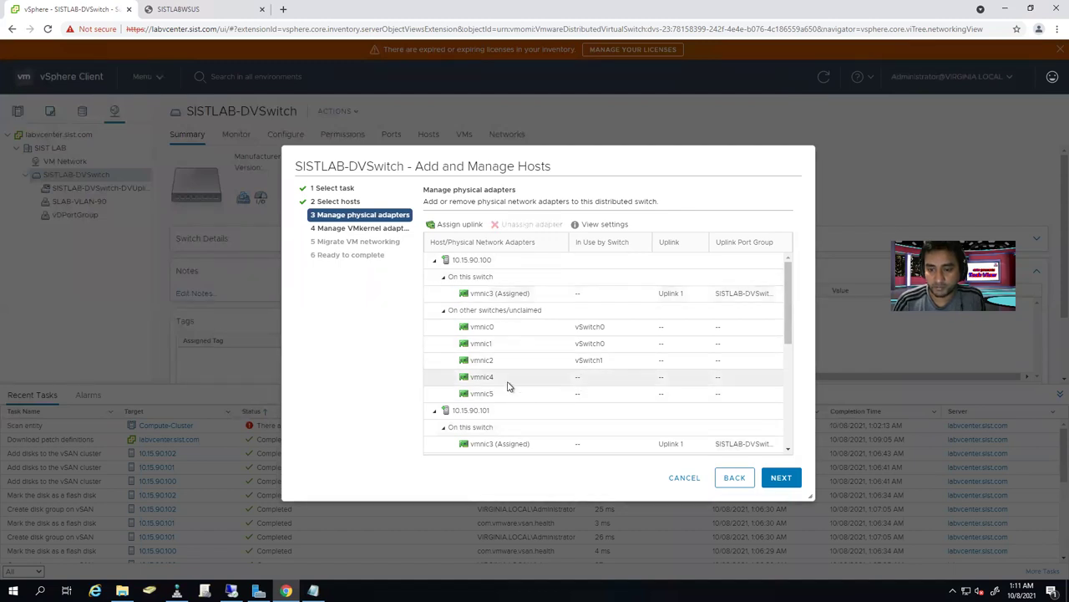
{"action": "left_click", "coordinate": [455, 223]}
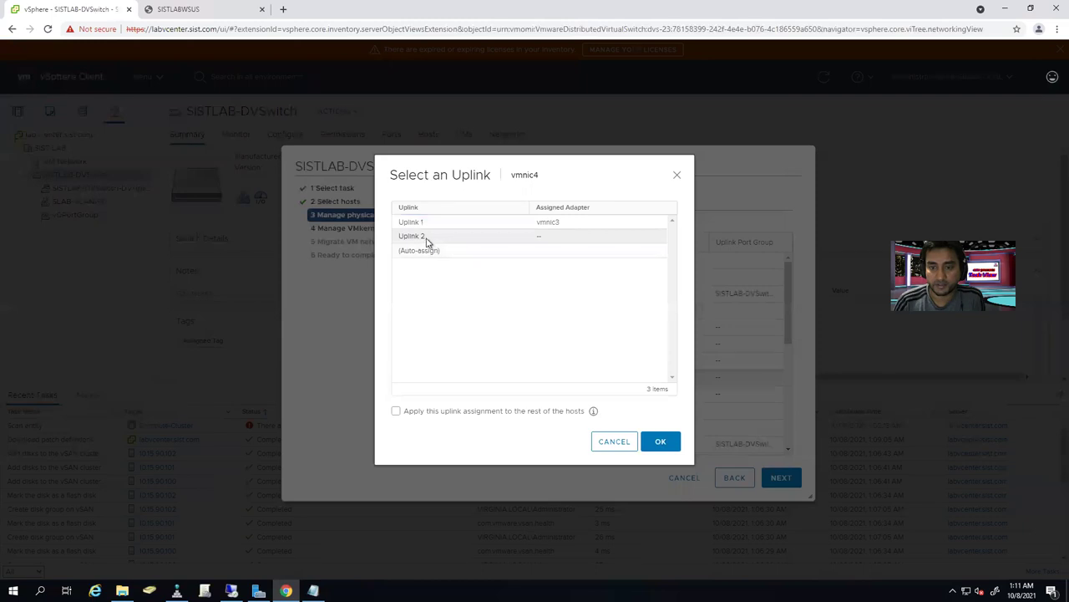
{"action": "left_click", "coordinate": [396, 411]}
{"action": "left_click", "coordinate": [662, 441]}
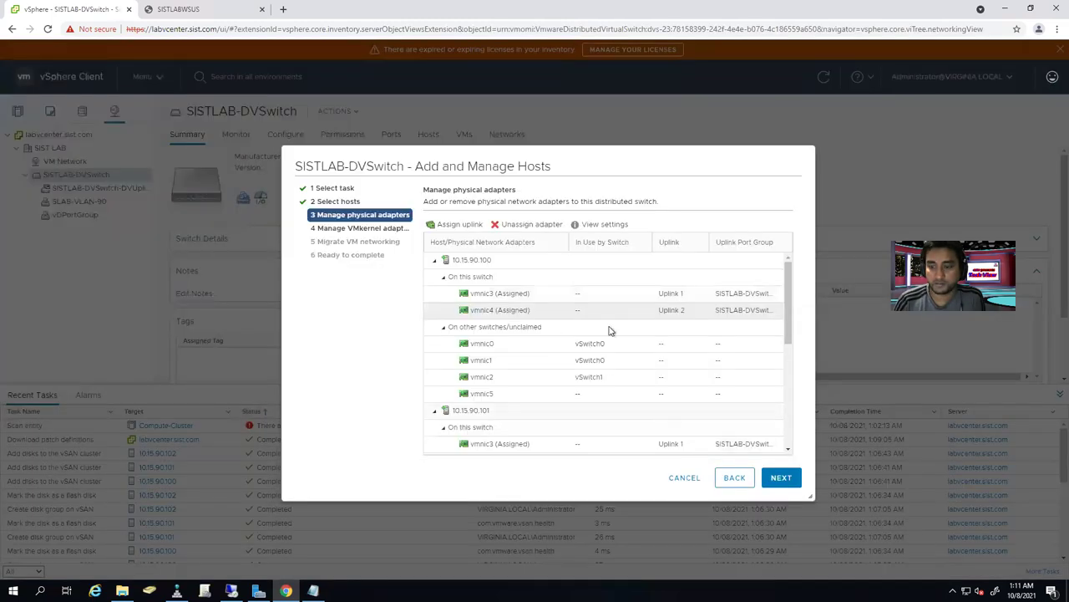
{"action": "scroll", "coordinate": [750, 371], "scroll_direction": "down", "scroll_amount": 3}
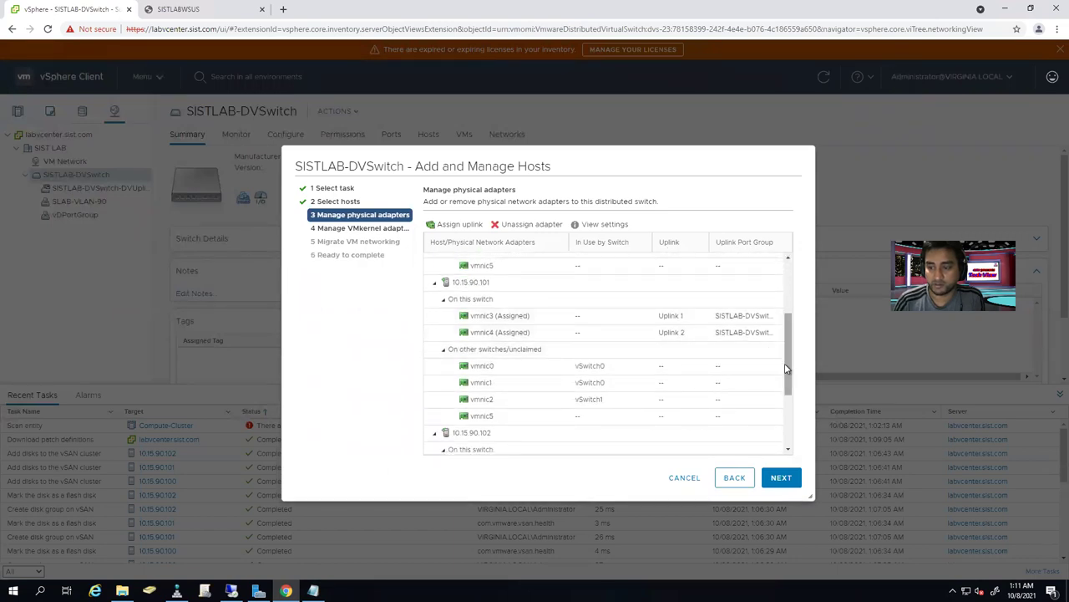
{"action": "scroll", "coordinate": [785, 392], "scroll_direction": "down", "scroll_amount": 2}
{"action": "scroll", "coordinate": [782, 417], "scroll_direction": "down", "scroll_amount": 2}
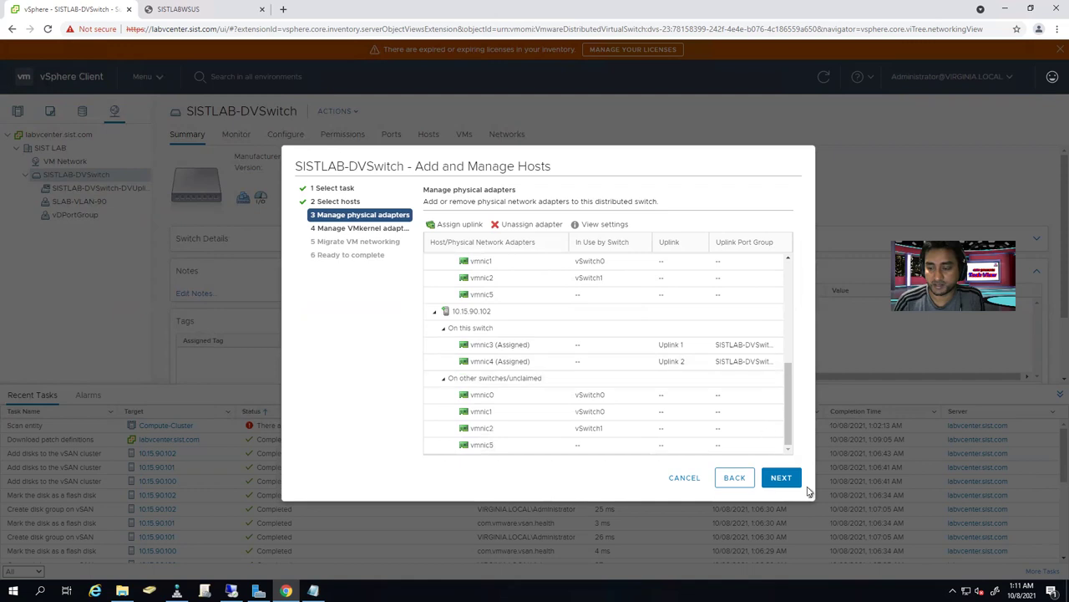
- Finish adding the hosts to the distributed switch without migrating VMkernel adapters or virtual machine networking
{"action": "left_click", "coordinate": [782, 481]}
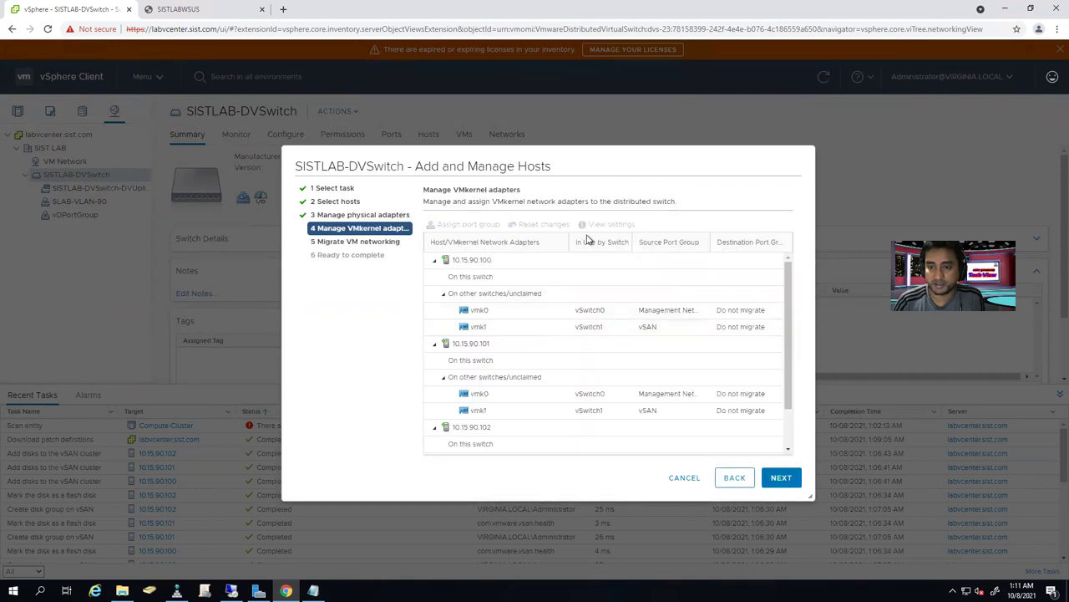
{"action": "left_click", "coordinate": [779, 479]}
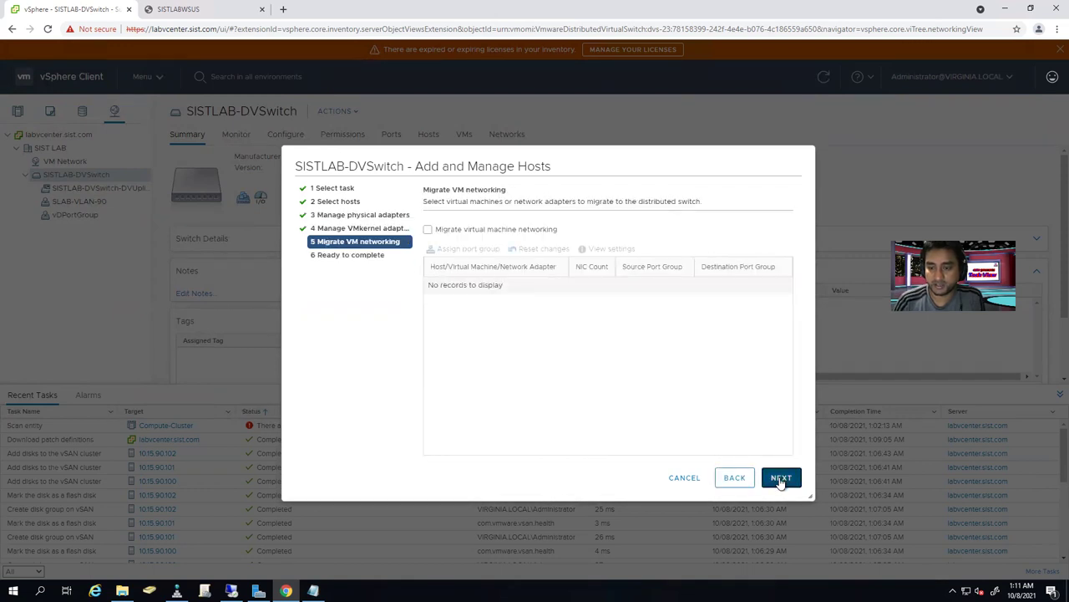
{"action": "left_click", "coordinate": [779, 480]}
{"action": "left_click", "coordinate": [780, 480]}
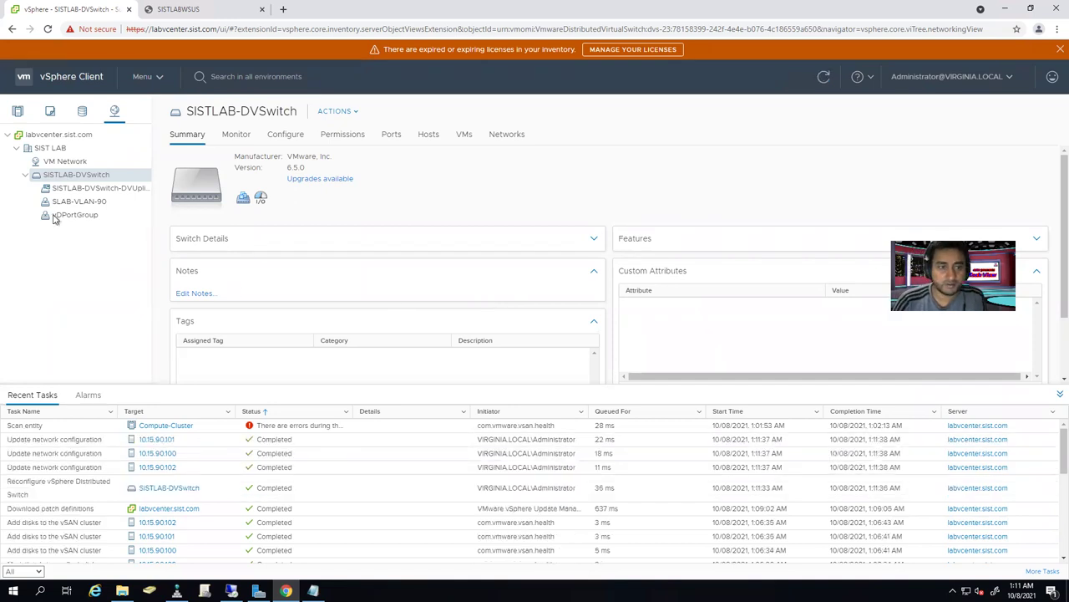
- Examine the virtual switches of host 10.15.90.100, including the SISTLAB-DVSwitch uplinks and the standard switch vSwitch0
{"action": "left_click", "coordinate": [51, 112]}
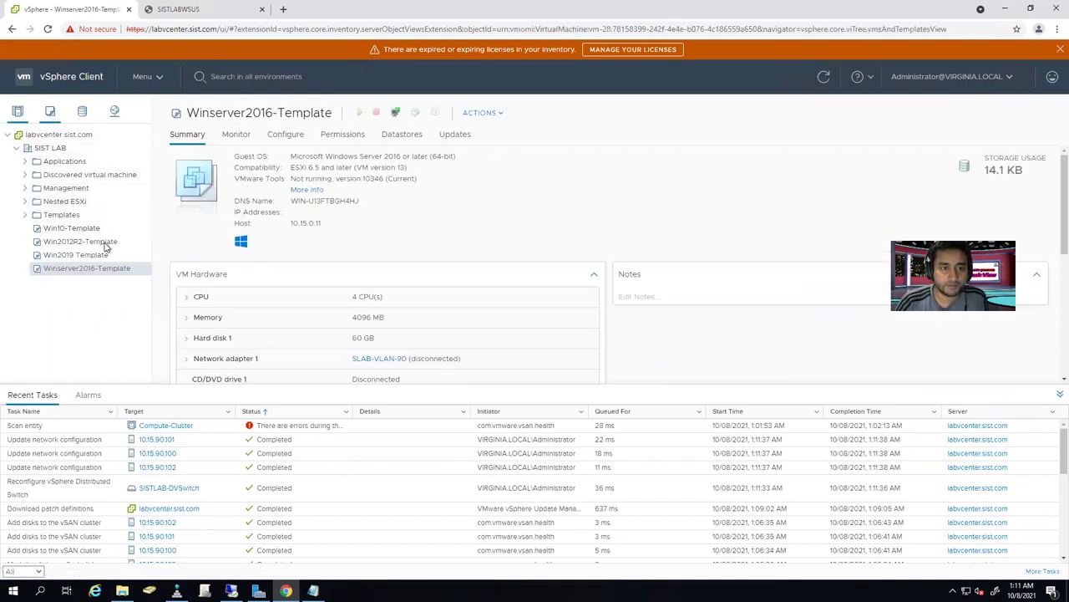
{"action": "key", "text": "alt+Left"}
{"action": "left_click", "coordinate": [303, 138]}
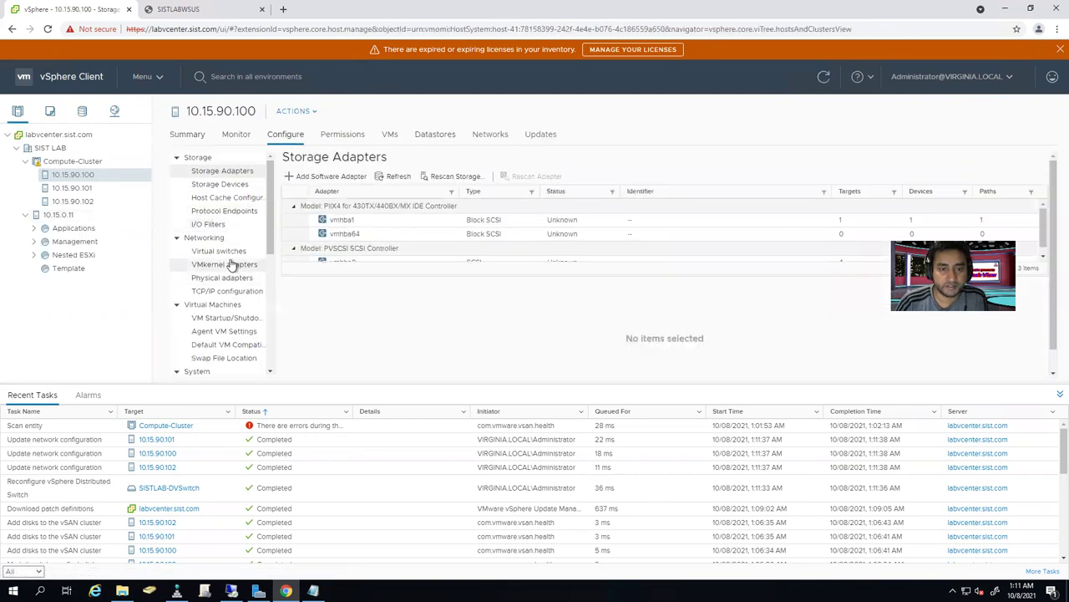
{"action": "left_click", "coordinate": [219, 251]}
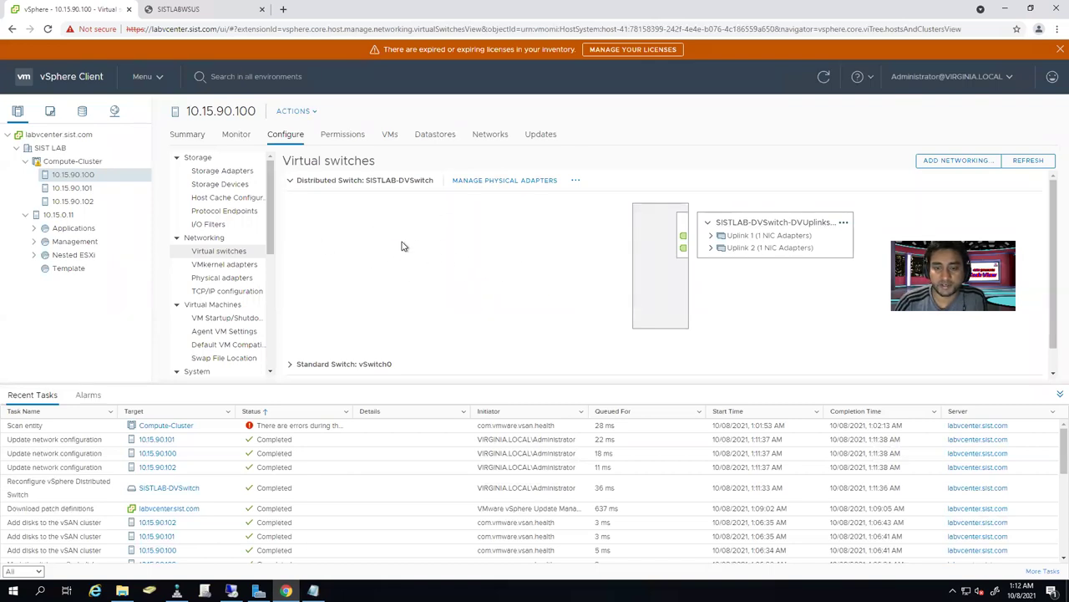
{"action": "left_click", "coordinate": [290, 365]}
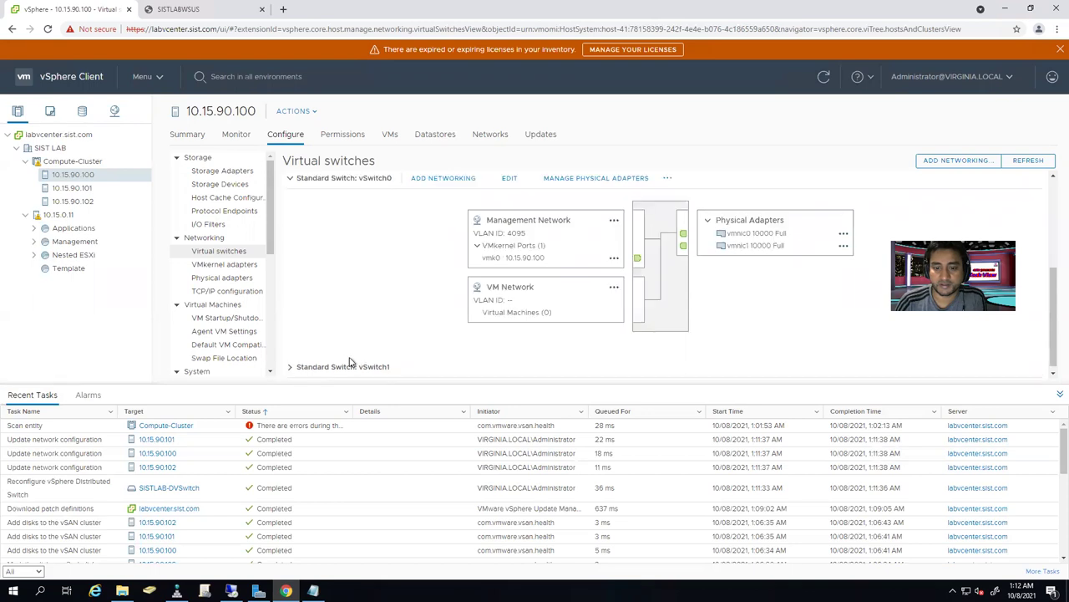
{"action": "left_click", "coordinate": [290, 362]}
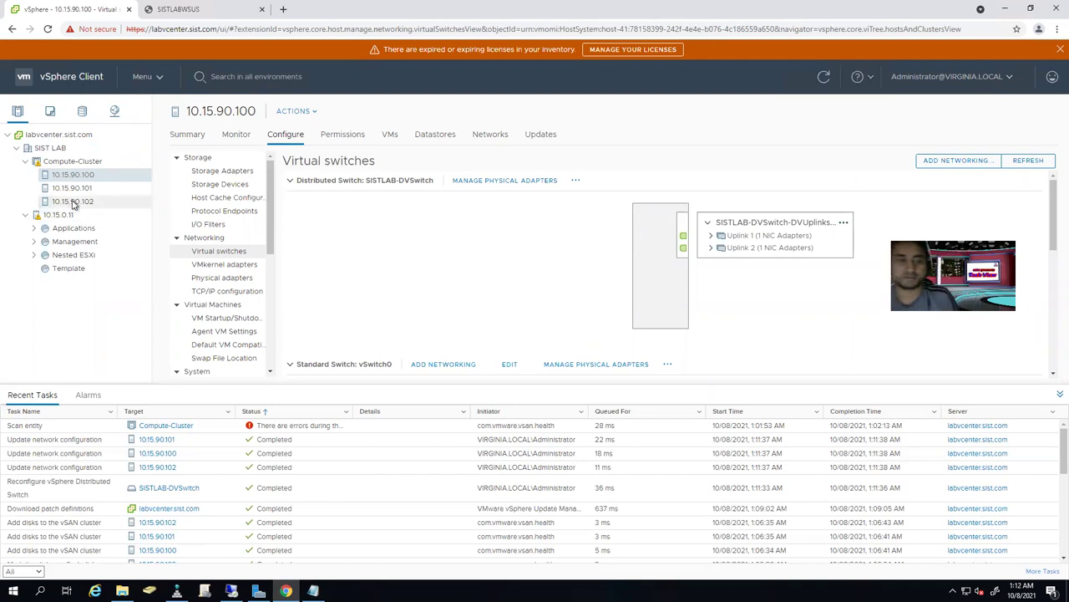
- Start deploying a virtual machine from Winserver2016-Template, named SISTLAB16MONME and located in the SIST LAB datacenter
{"action": "left_click", "coordinate": [51, 111]}
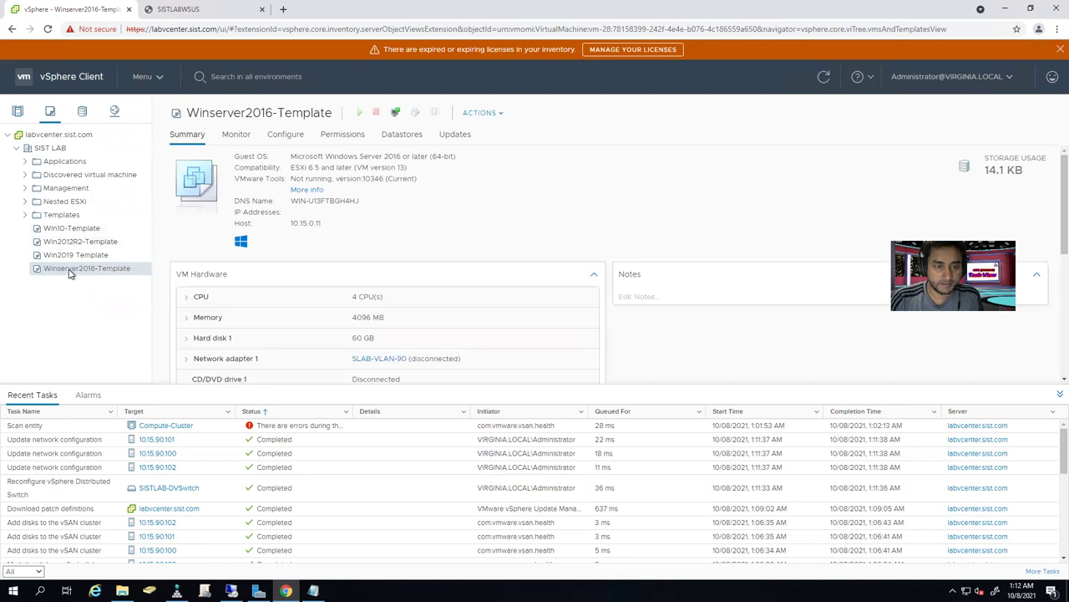
{"action": "right_click", "coordinate": [70, 271]}
{"action": "left_click", "coordinate": [100, 297]}
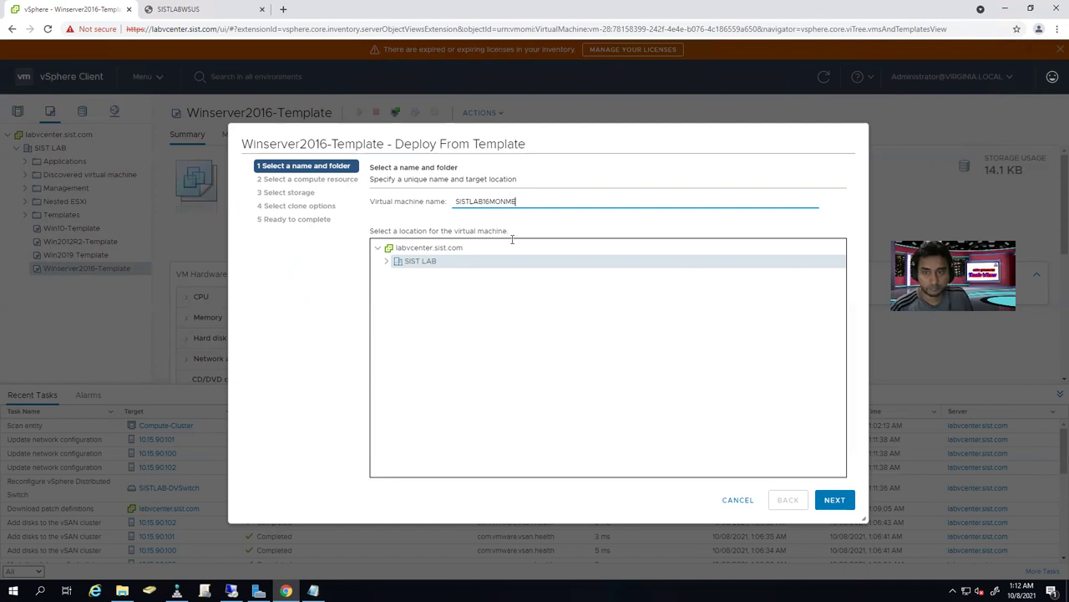
{"action": "left_click", "coordinate": [834, 500]}
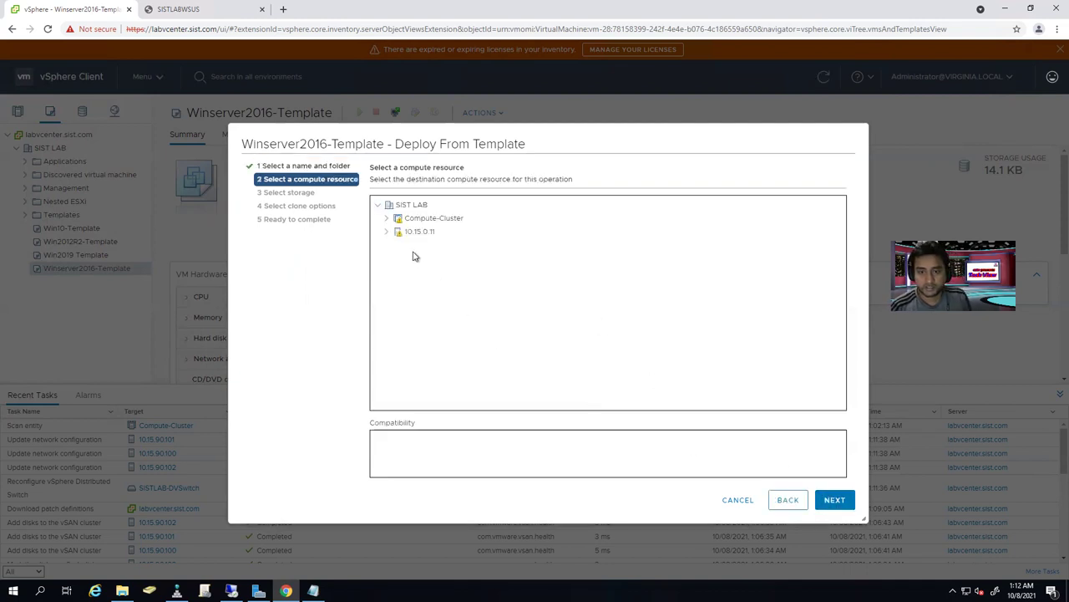
- Choose host 10.15.90.100 in Compute-Cluster as the compute resource for the new virtual machine
{"action": "left_click", "coordinate": [387, 218]}
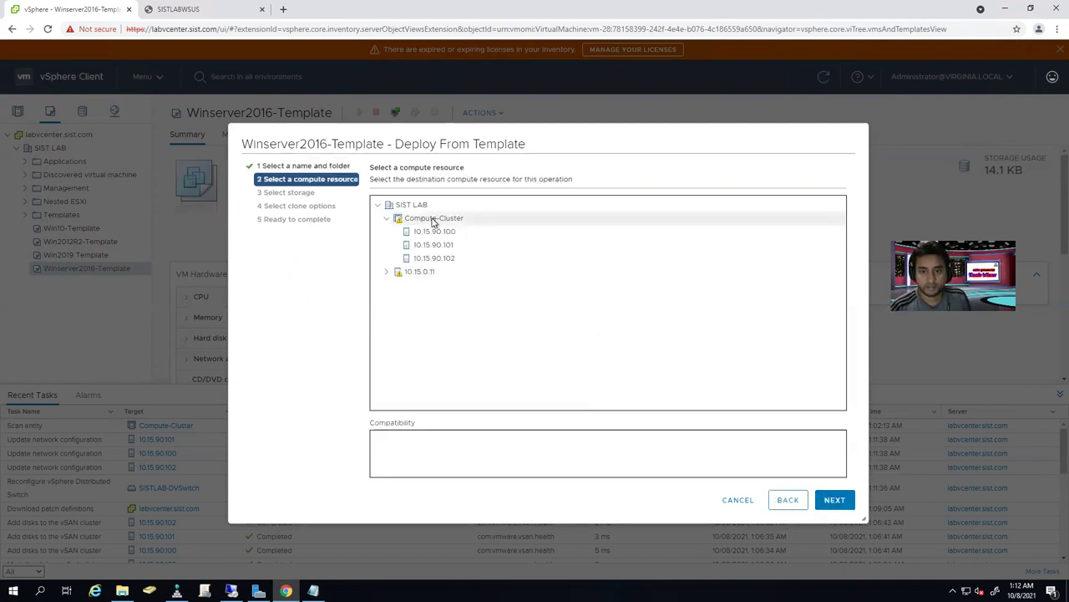
{"action": "left_click", "coordinate": [456, 220]}
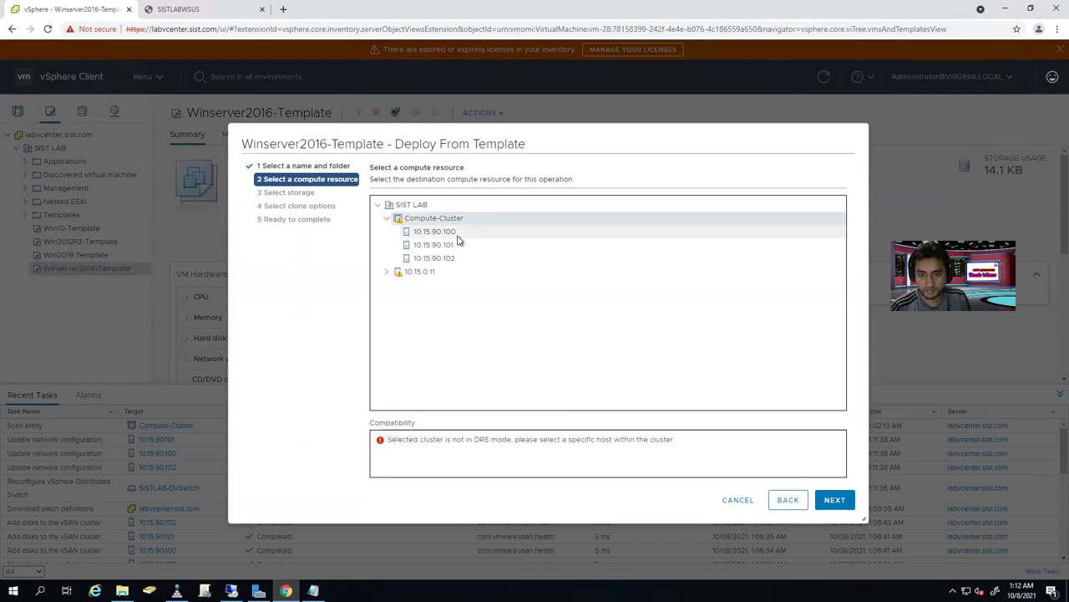
{"action": "left_click", "coordinate": [435, 234]}
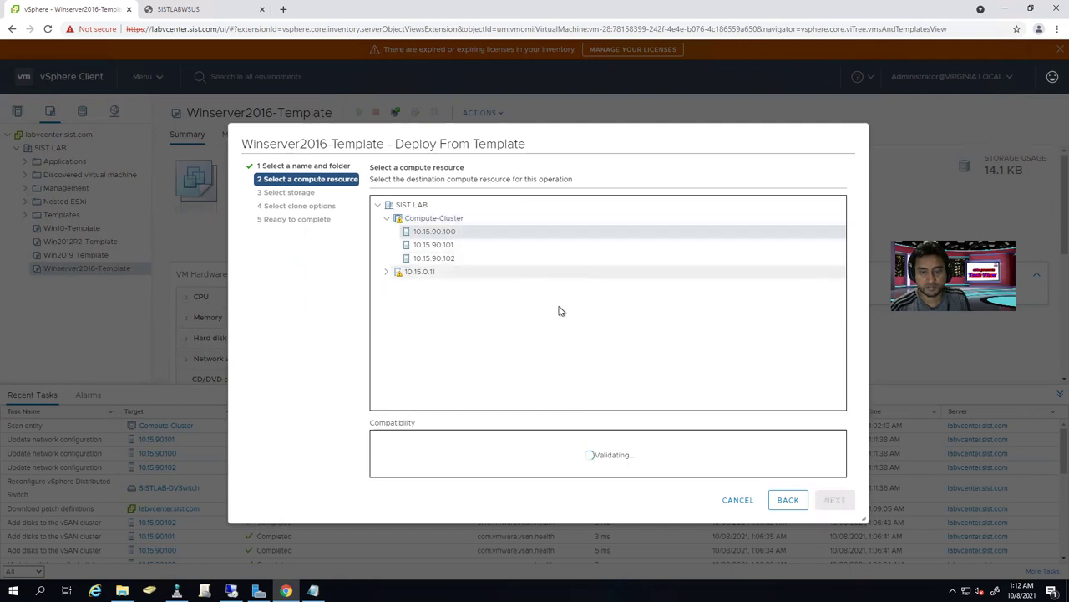
{"action": "left_click", "coordinate": [432, 219]}
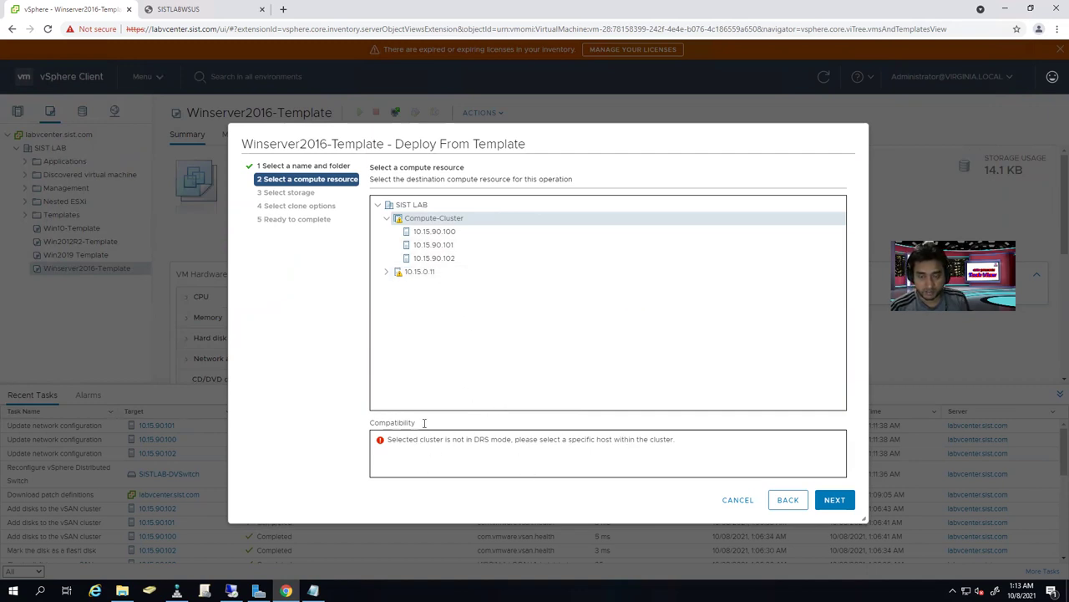
{"action": "left_click", "coordinate": [468, 232]}
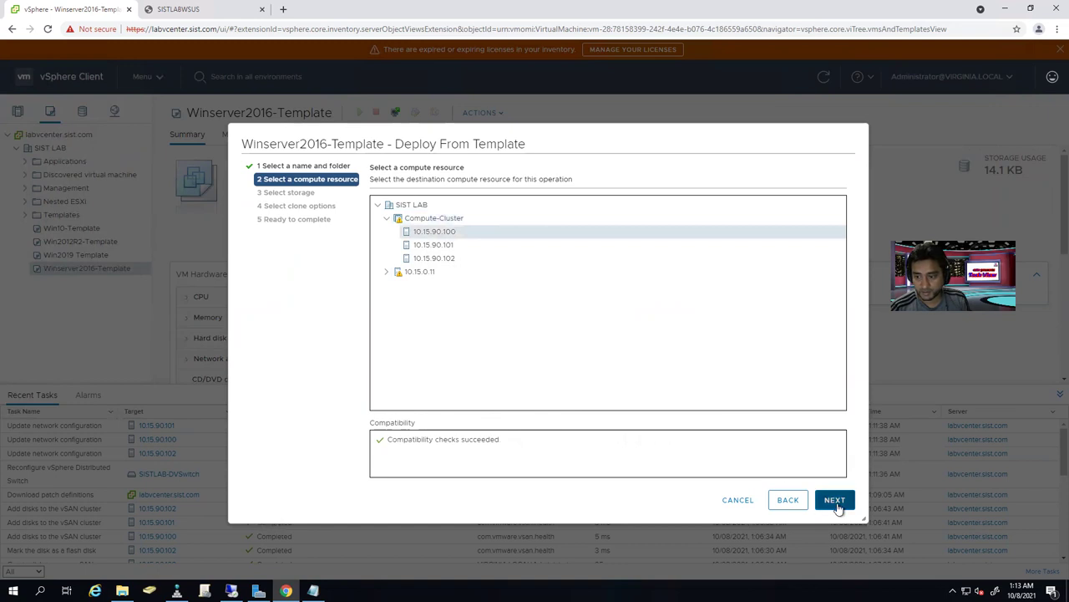
- Store the new virtual machine on vsanDatastore and finish the Winserver2016-Template deployment without any clone options
{"action": "left_click", "coordinate": [835, 500]}
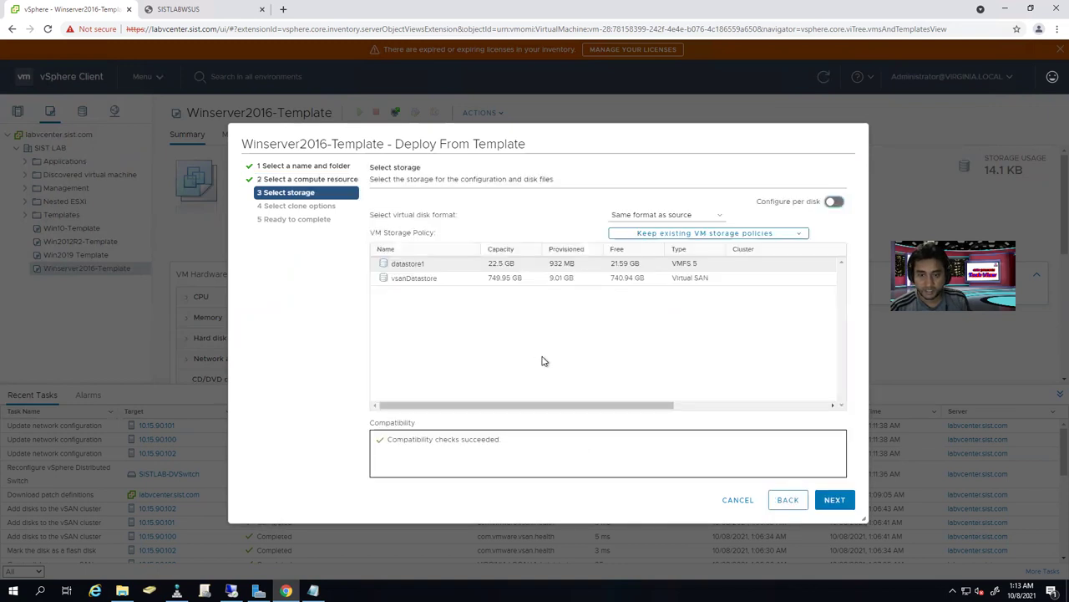
{"action": "left_click", "coordinate": [444, 284]}
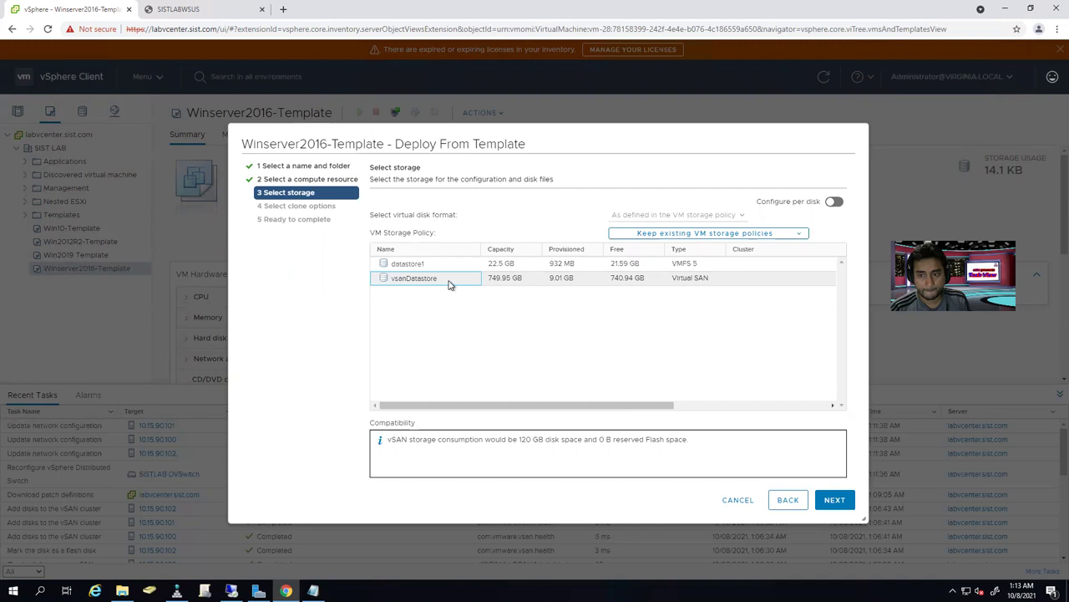
{"action": "left_click", "coordinate": [836, 502]}
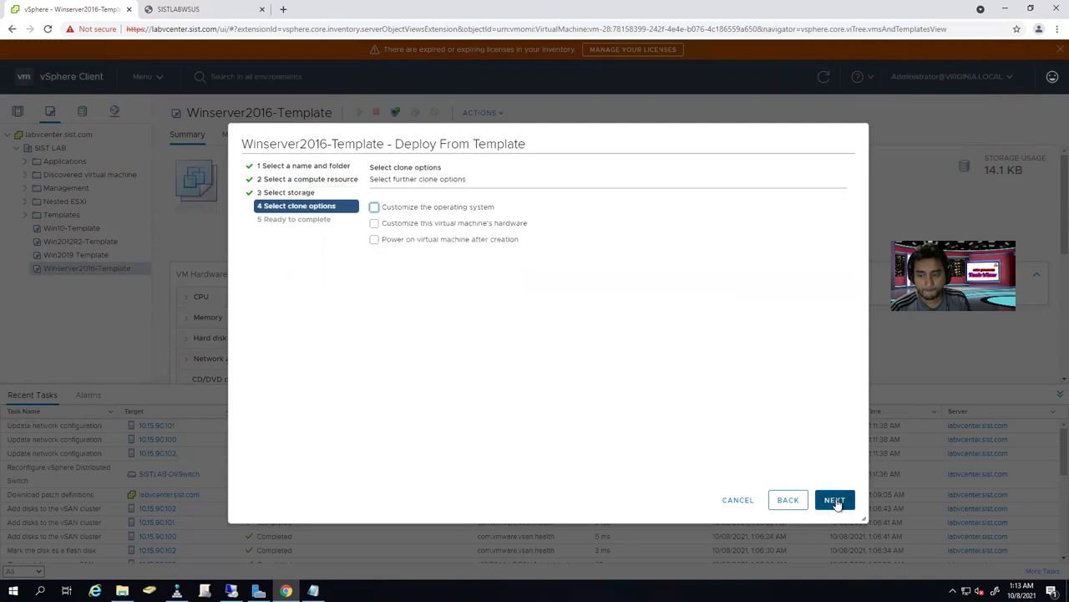
{"action": "left_click", "coordinate": [836, 501]}
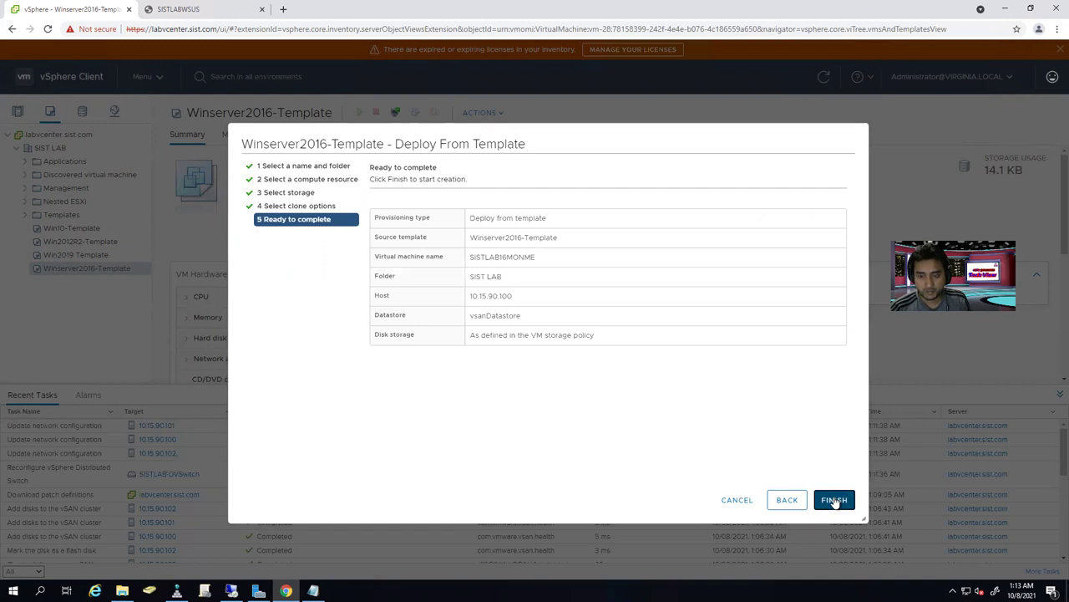
{"action": "left_click", "coordinate": [834, 500]}
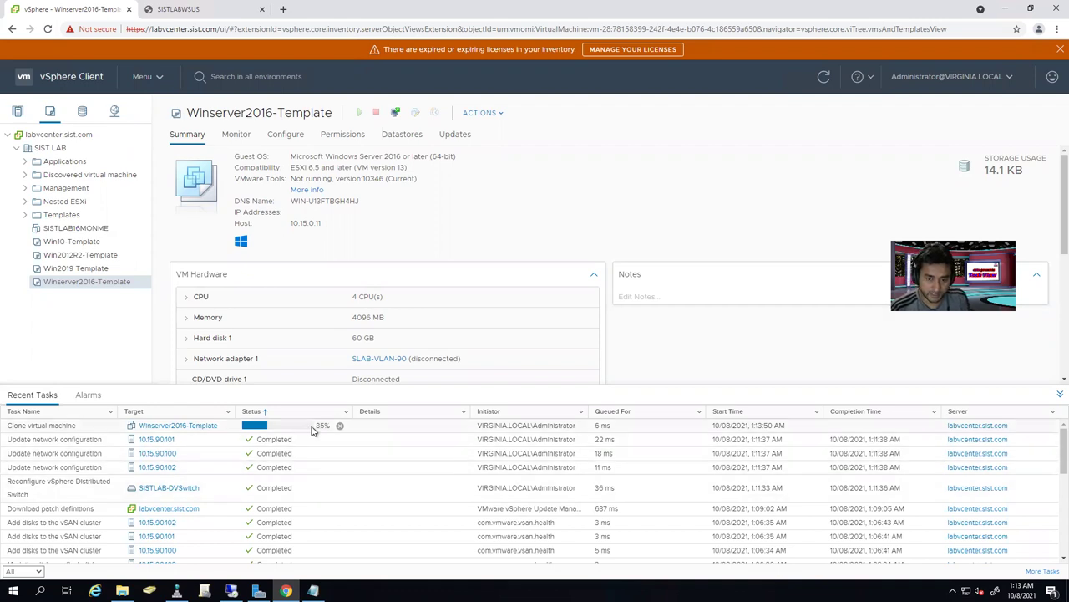
- Start deploying a virtual machine from Win10-Template, named WIN10CLIENT01 and located in the Applications folder of SIST LAB
{"action": "left_click", "coordinate": [85, 244]}
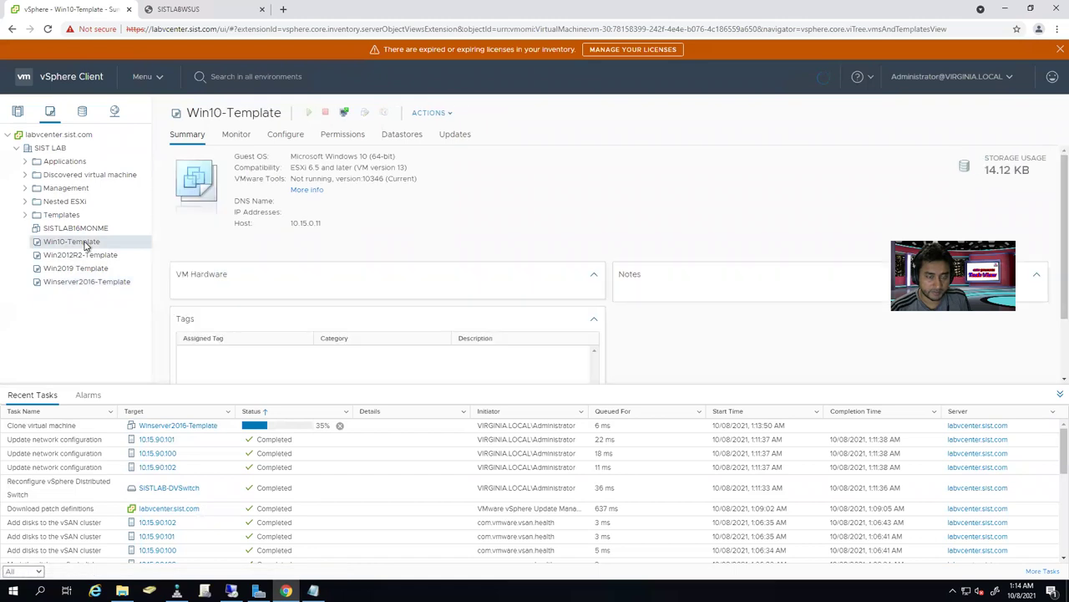
{"action": "right_click", "coordinate": [84, 244]}
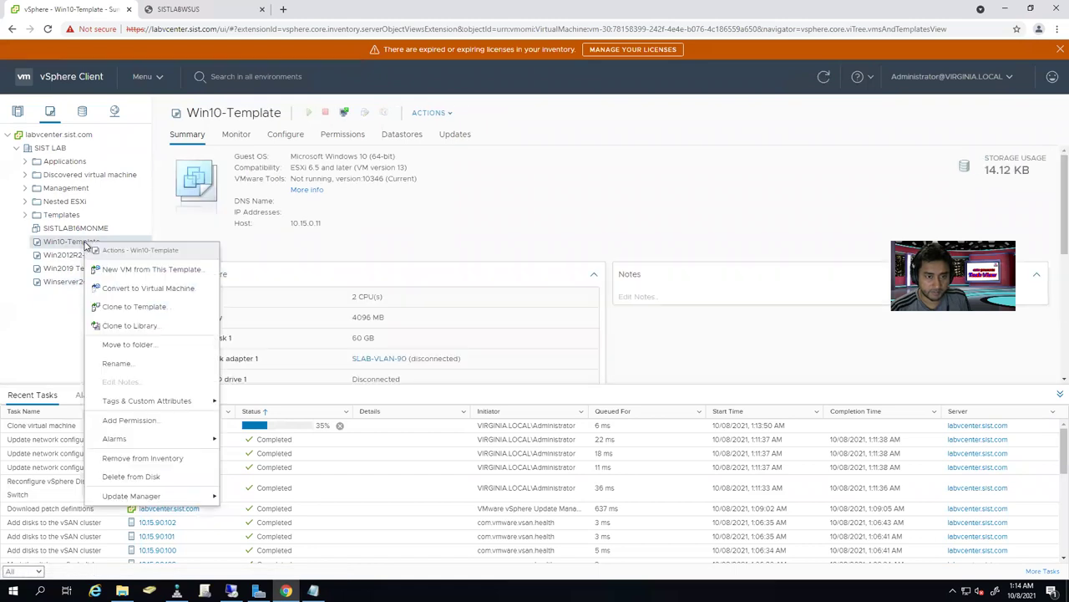
{"action": "left_click", "coordinate": [138, 269]}
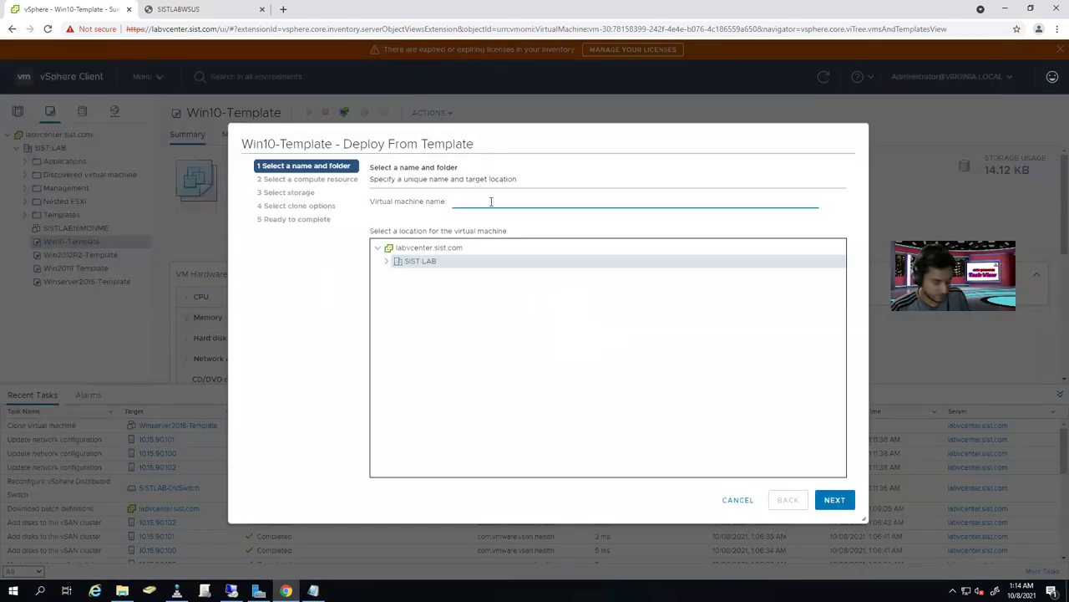
{"action": "type", "text": "WIN10"}
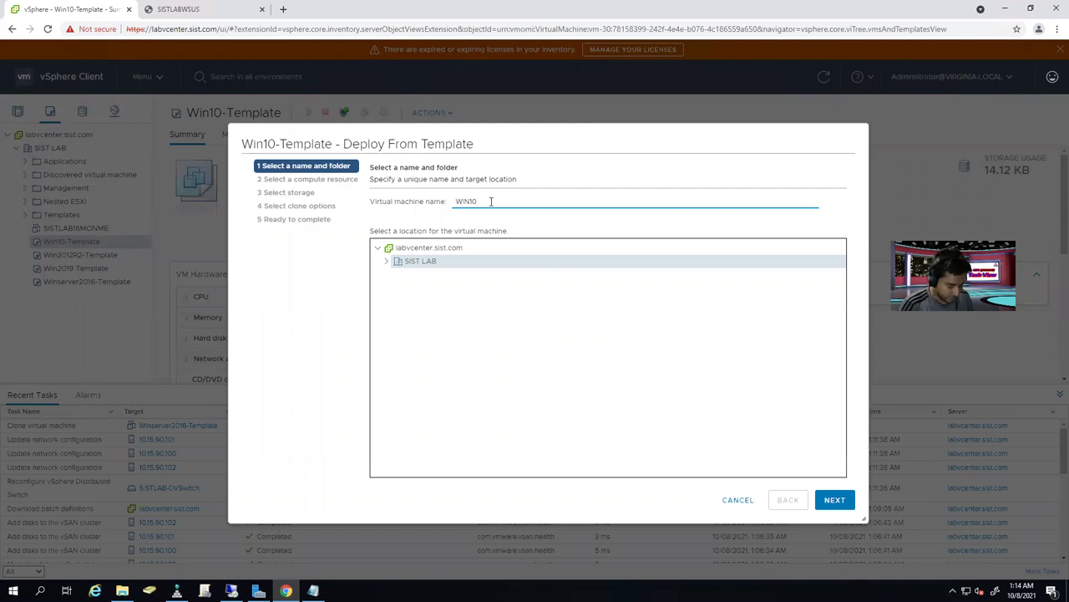
{"action": "type", "text": "CLIENT"}
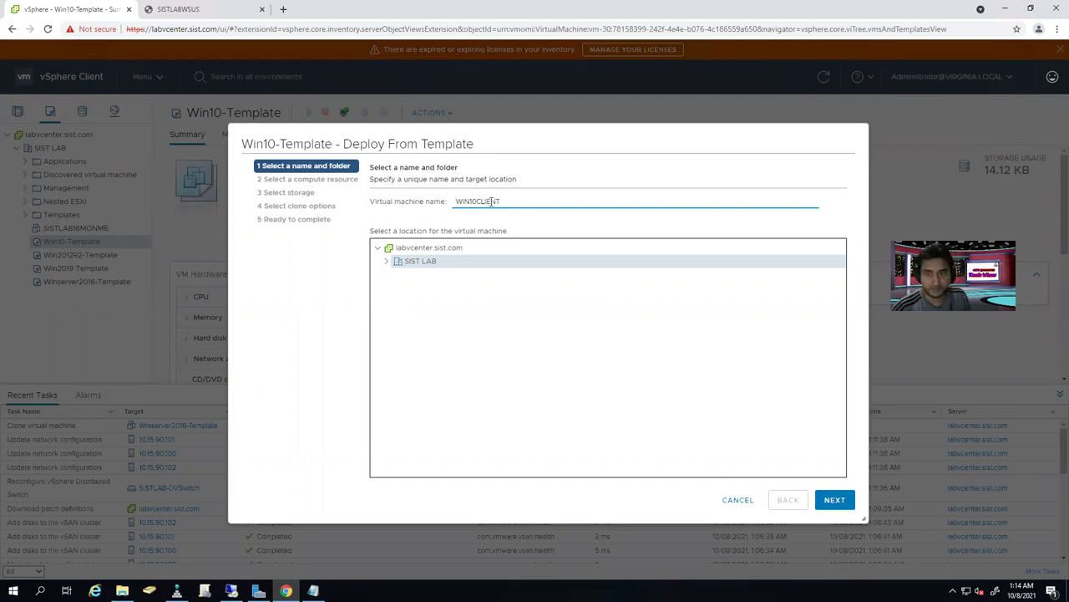
{"action": "type", "text": "01"}
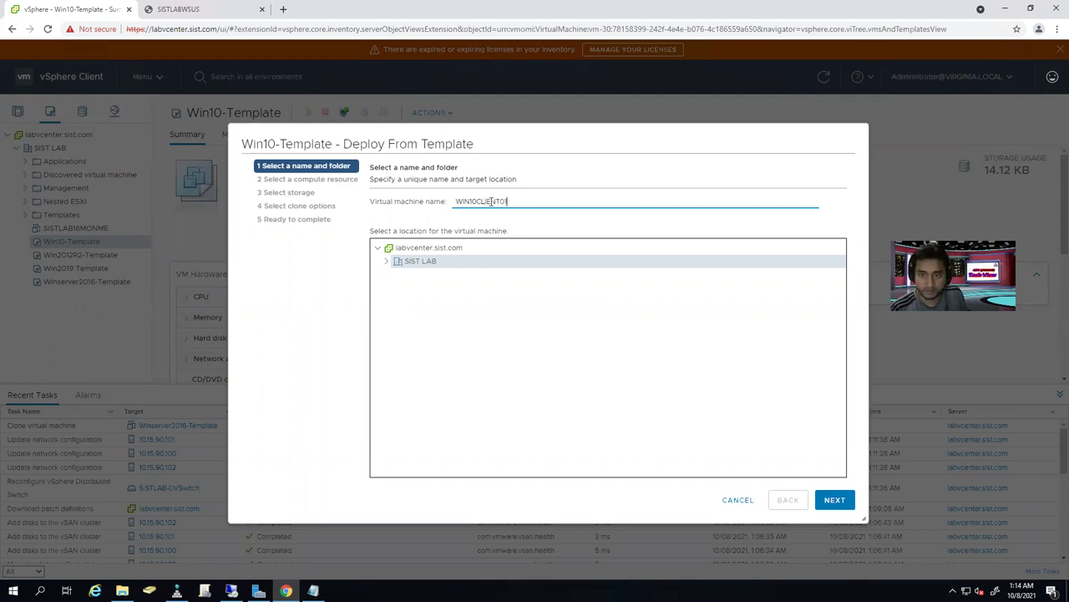
{"action": "left_click", "coordinate": [386, 260]}
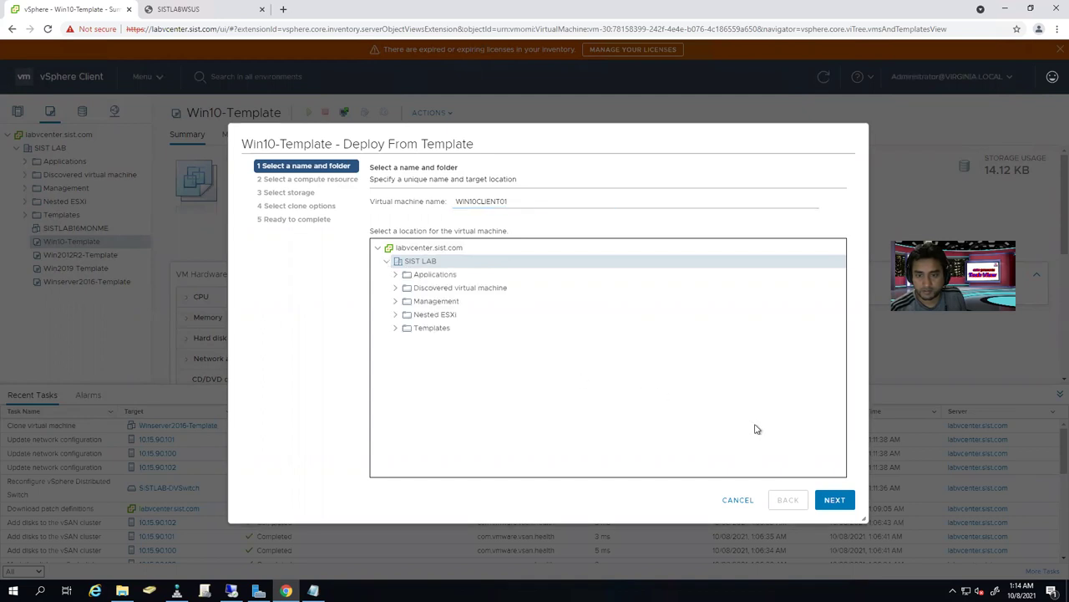
{"action": "key", "text": "Down"}
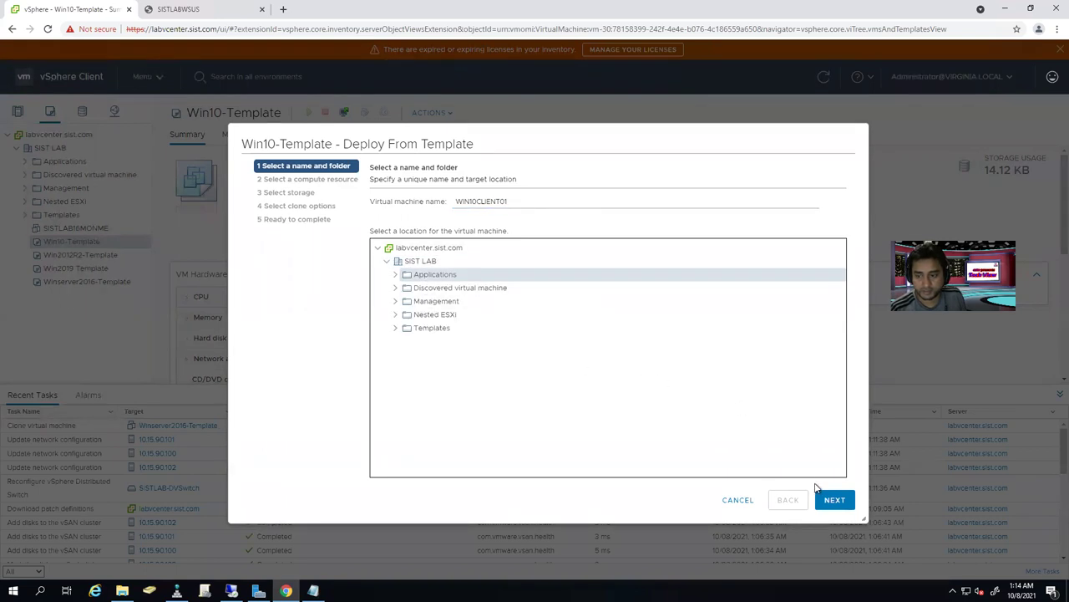
{"action": "key", "text": "Return"}
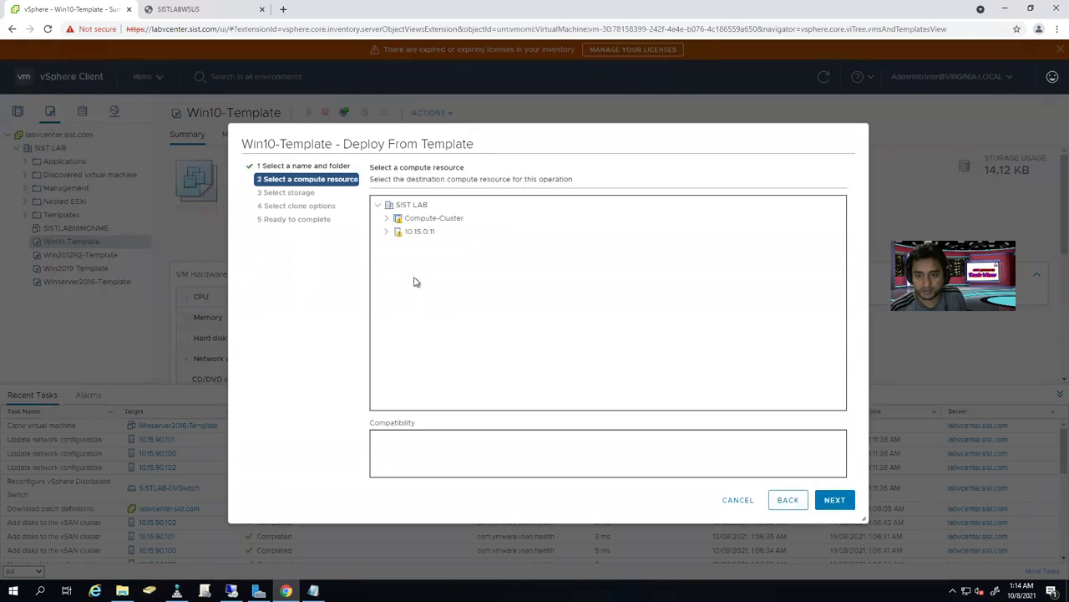
- Choose host 10.15.90.101 in Compute-Cluster as the compute resource for WIN10CLIENT01
{"action": "left_click", "coordinate": [387, 219]}
{"action": "left_click", "coordinate": [434, 231]}
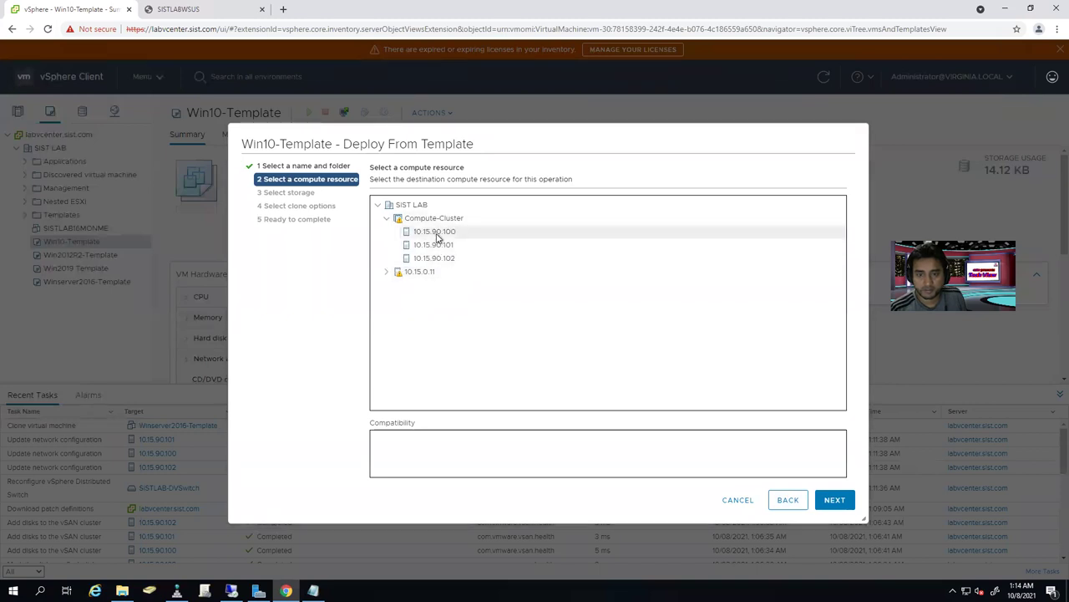
{"action": "left_click", "coordinate": [434, 245]}
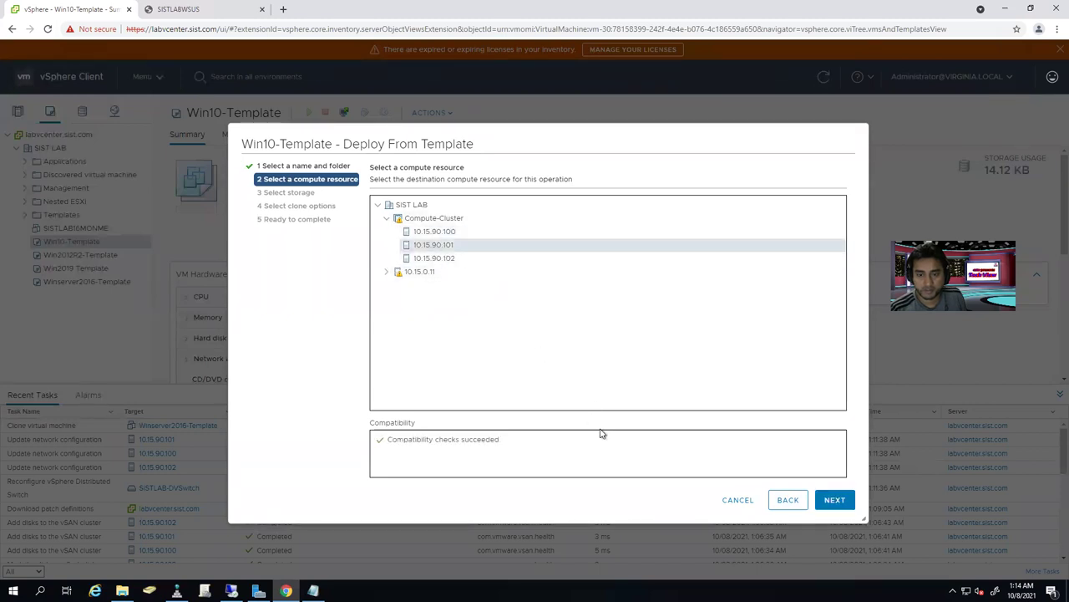
{"action": "left_click", "coordinate": [835, 500]}
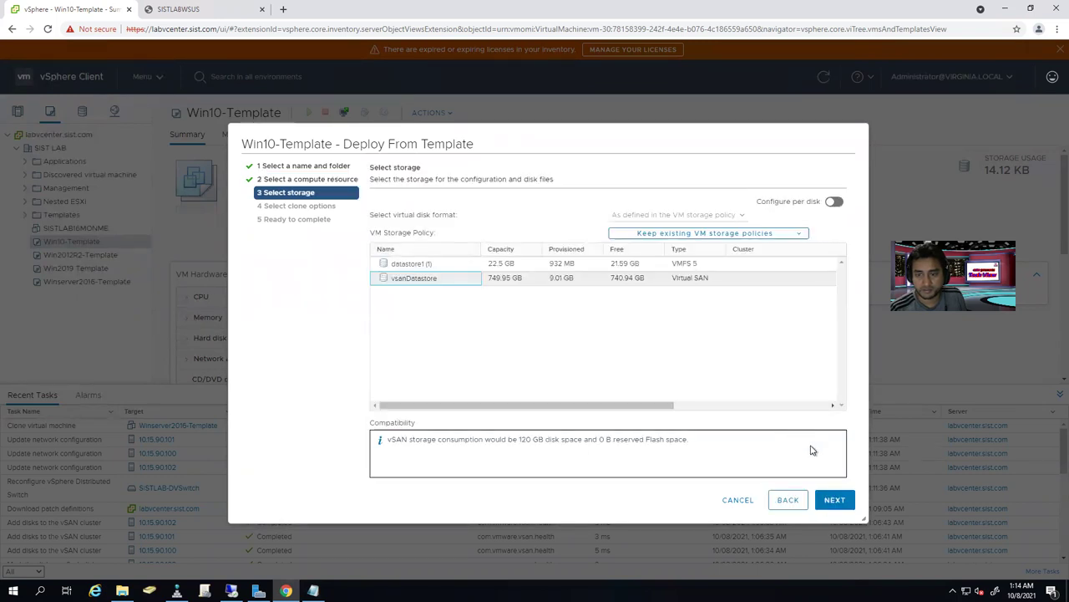
- Finish deploying WIN10CLIENT01 on vsanDatastore without clone options, and return to the hosts and clusters inventory
{"action": "left_click", "coordinate": [842, 501]}
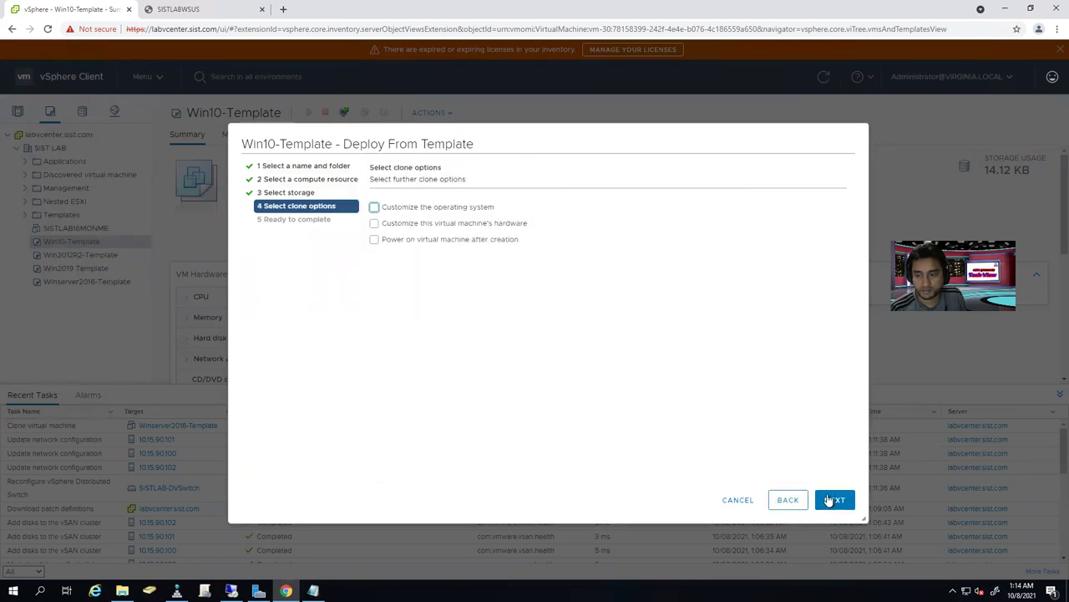
{"action": "left_click", "coordinate": [836, 502]}
{"action": "left_click", "coordinate": [842, 504]}
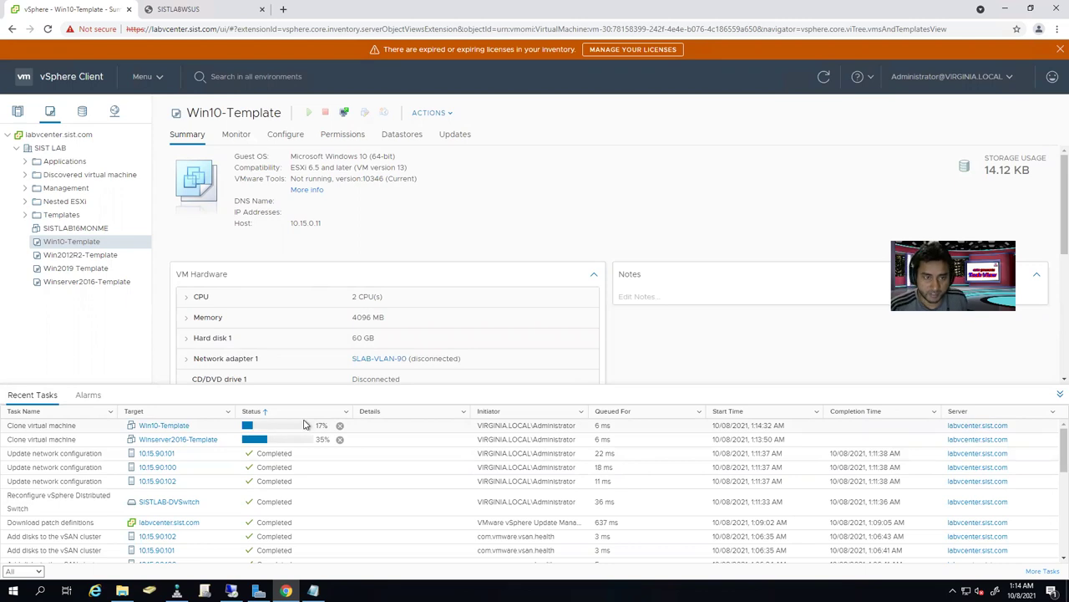
{"action": "left_click", "coordinate": [18, 113]}
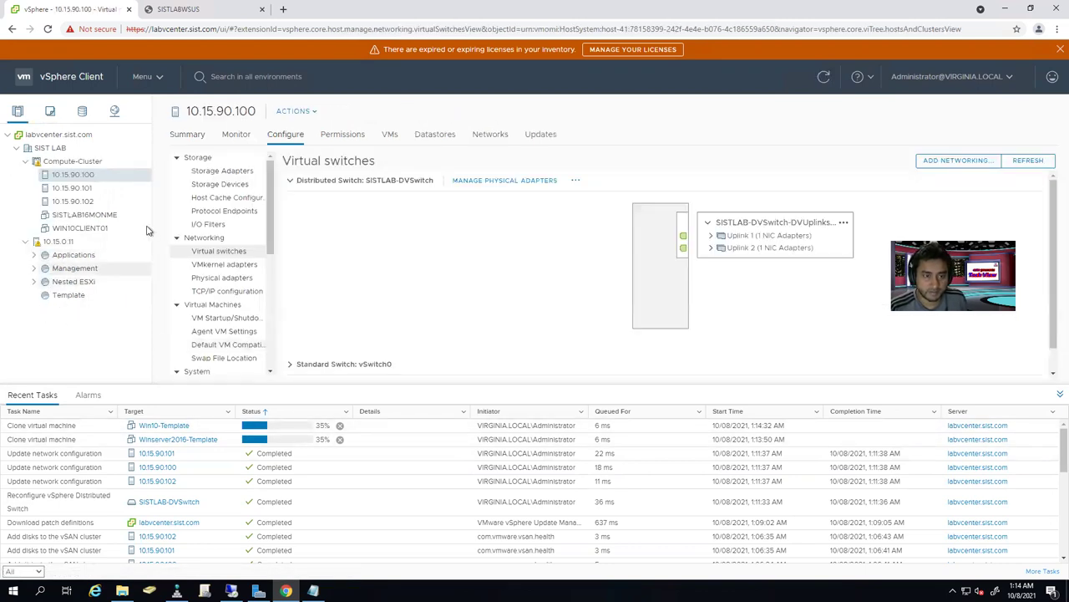